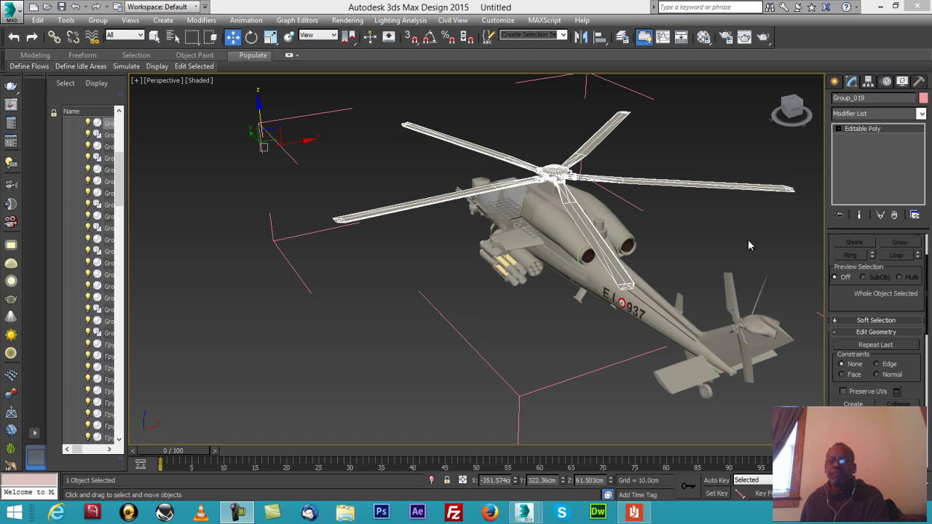
Examine the helicopter's joined main rotor and the fuselage from several angles, ending on the tail side
drag(794, 108, 198, 100)
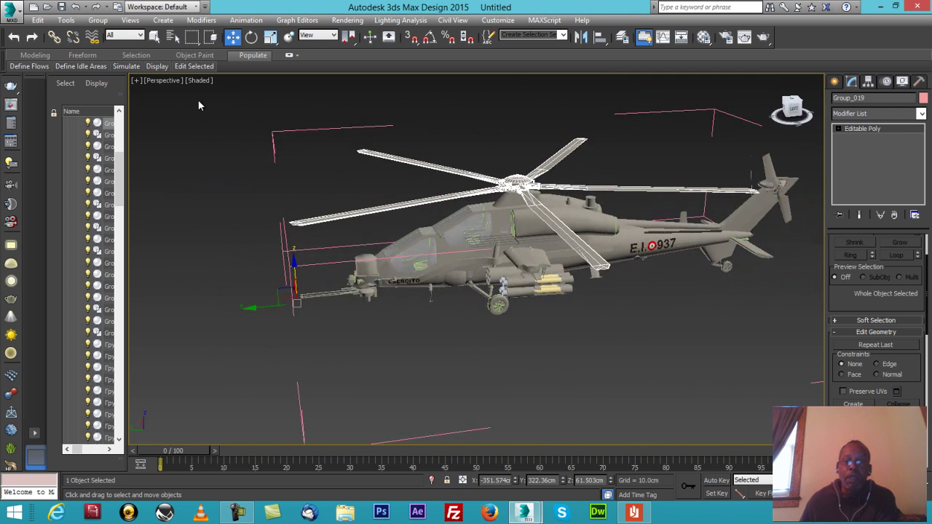
drag(787, 116, 821, 129)
alt+middle_drag(819, 125, 666, 252)
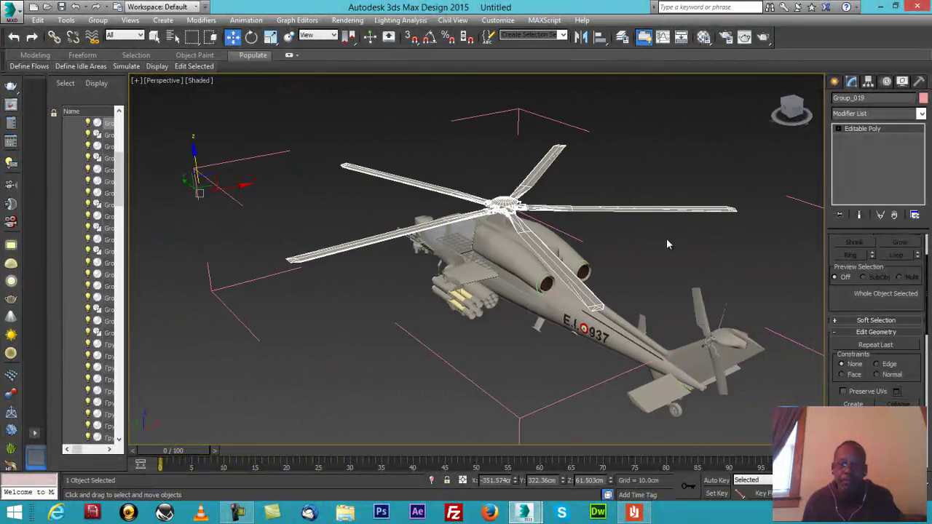
scroll(524, 260, up, 3)
scroll(534, 217, up, 2)
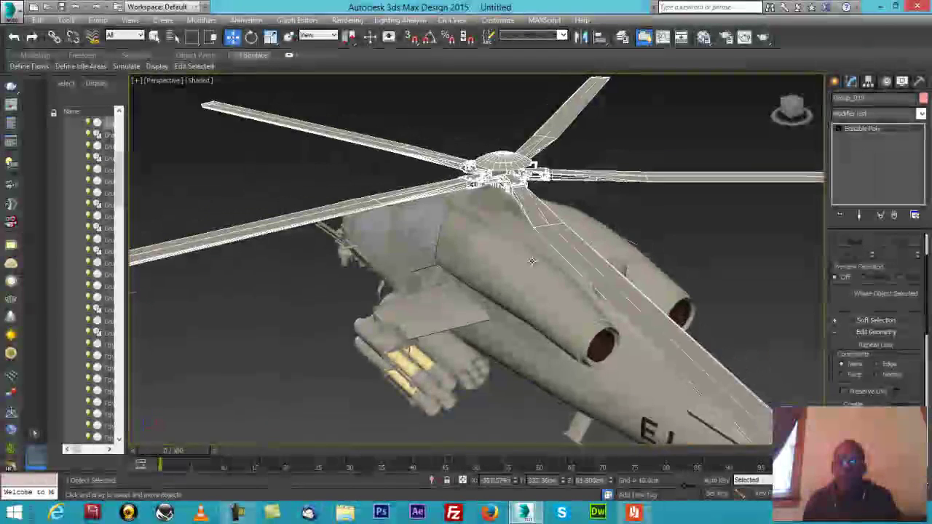
scroll(534, 217, down, 2)
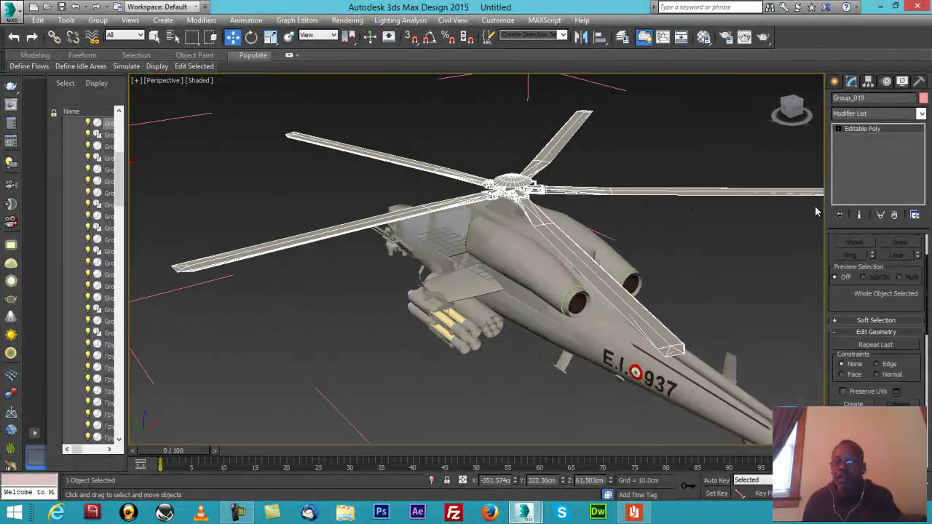
drag(793, 122, 687, 110)
middle_drag(645, 248, 710, 209)
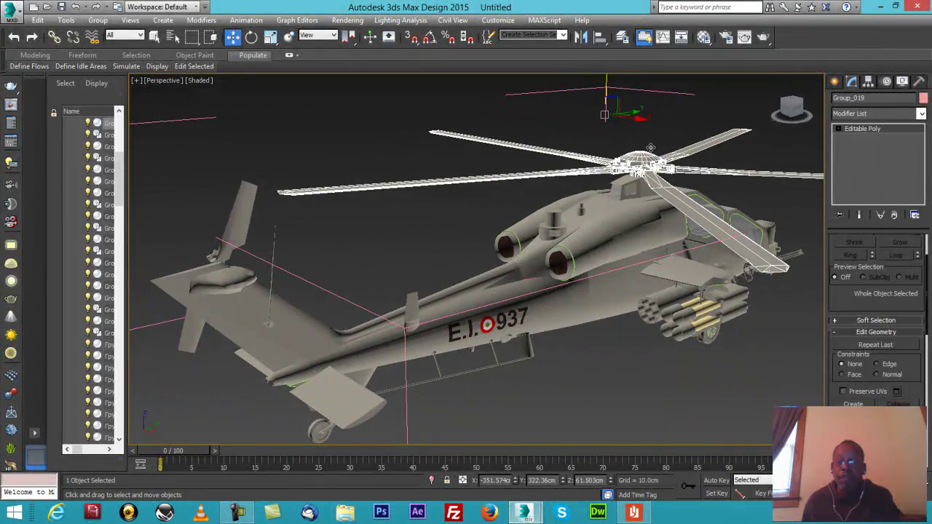
Select the upper tail rotor blade and attach the neighbouring outer linkage of the rotor hub to its mesh
click(241, 220)
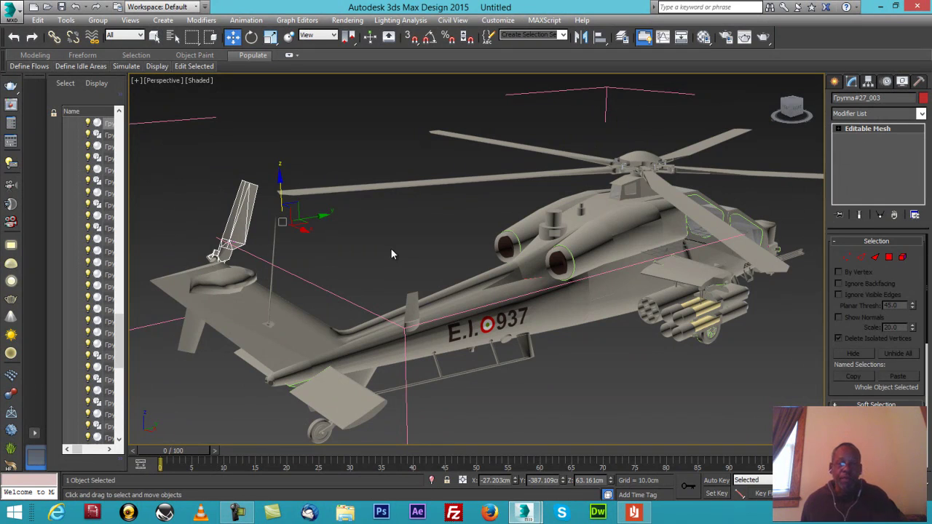
drag(792, 108, 231, 104)
middle_drag(533, 258, 660, 242)
scroll(445, 255, up, 6)
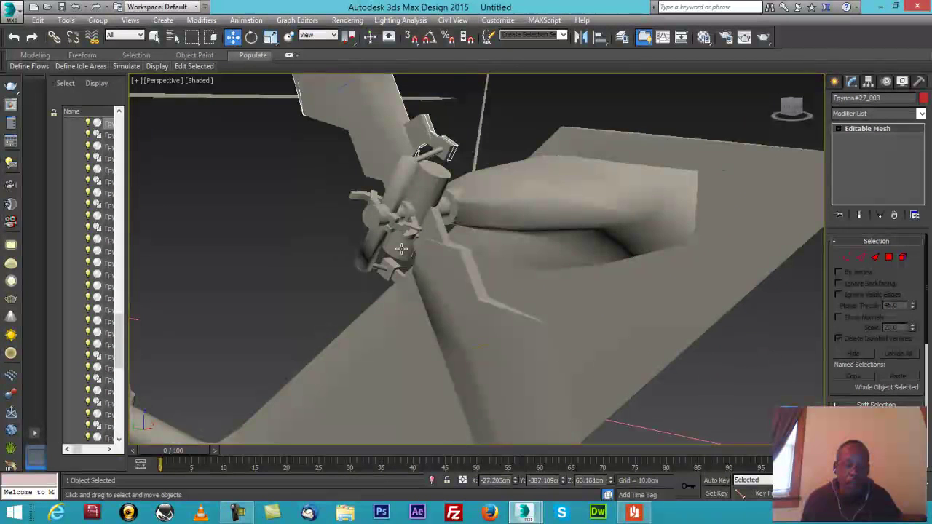
drag(850, 309, 847, 217)
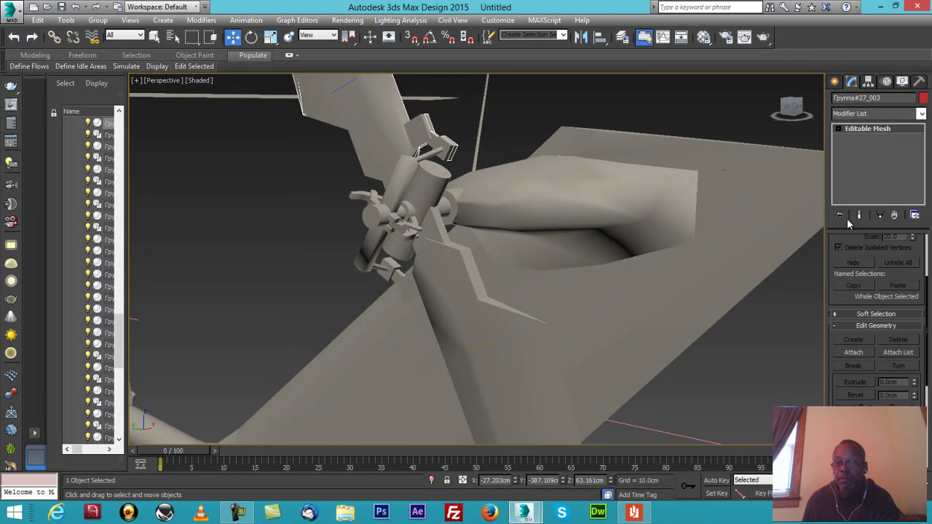
click(856, 352)
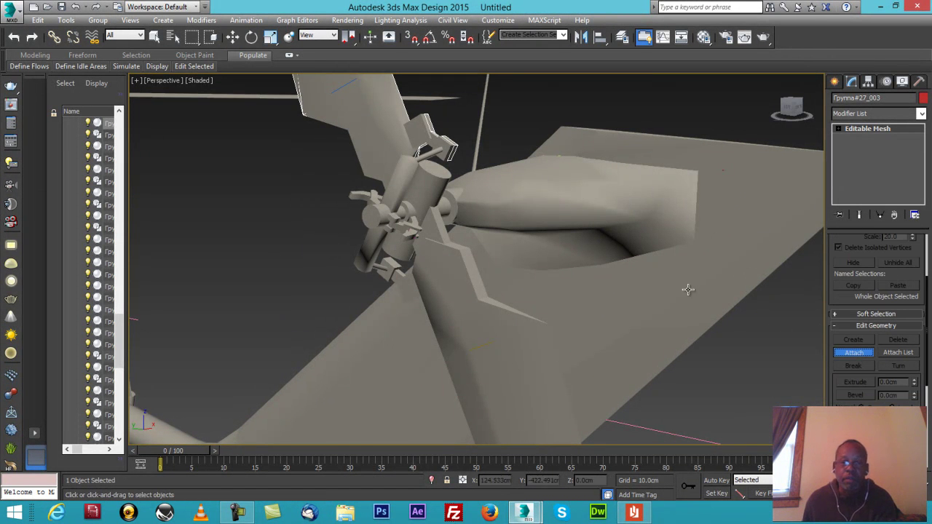
click(399, 192)
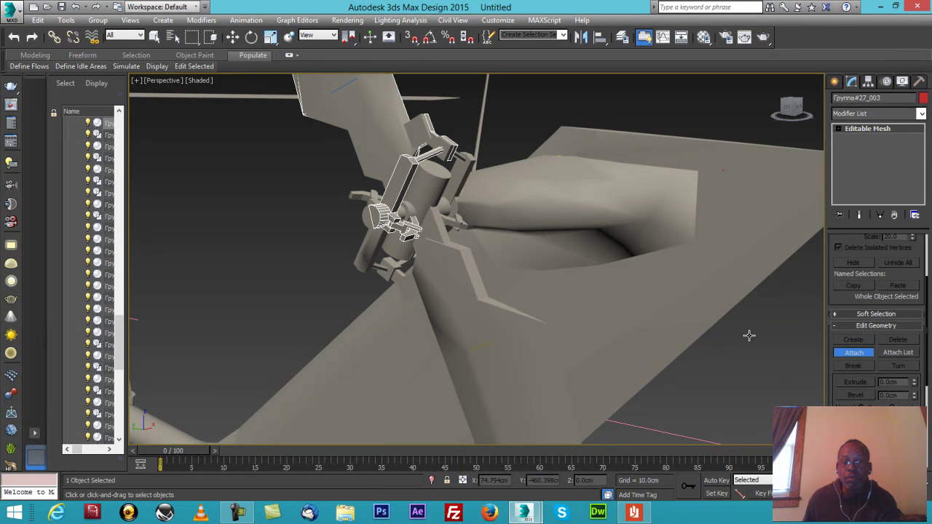
Try to attach the fairing beside the hub to the tail rotor mesh and undo it
click(497, 198)
click(522, 240)
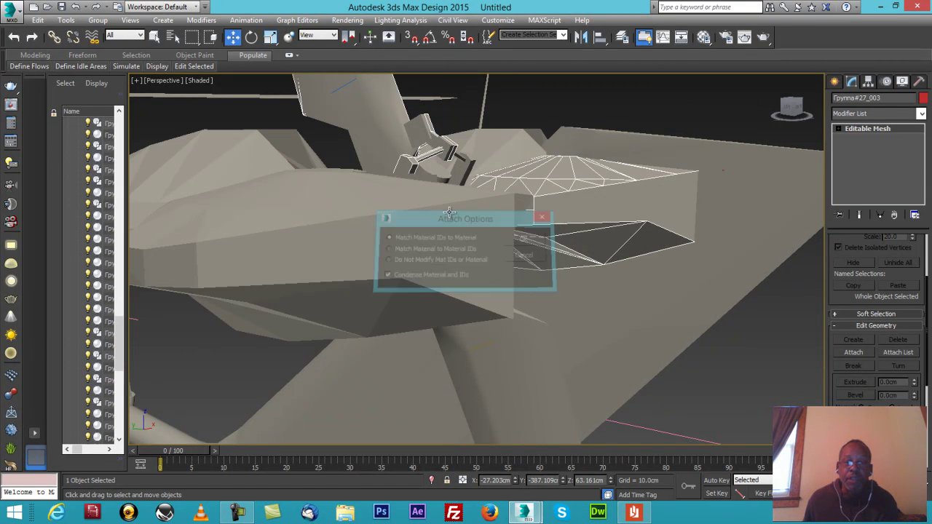
key(ctrl+z)
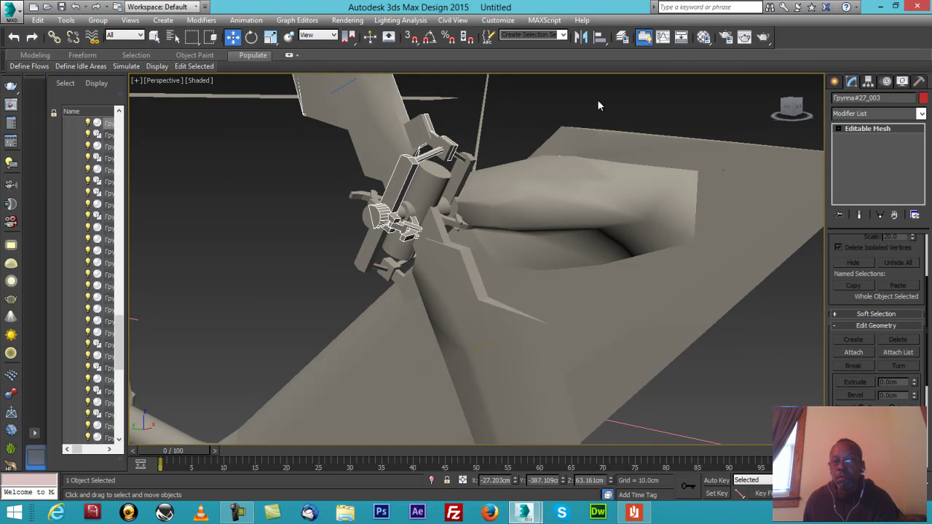
Attach the tail rotor hub's cylinder to the selected blade mesh
mouse_move(793, 110)
mouse_down()
mouse_move(758, 111)
mouse_move(793, 121)
mouse_up()
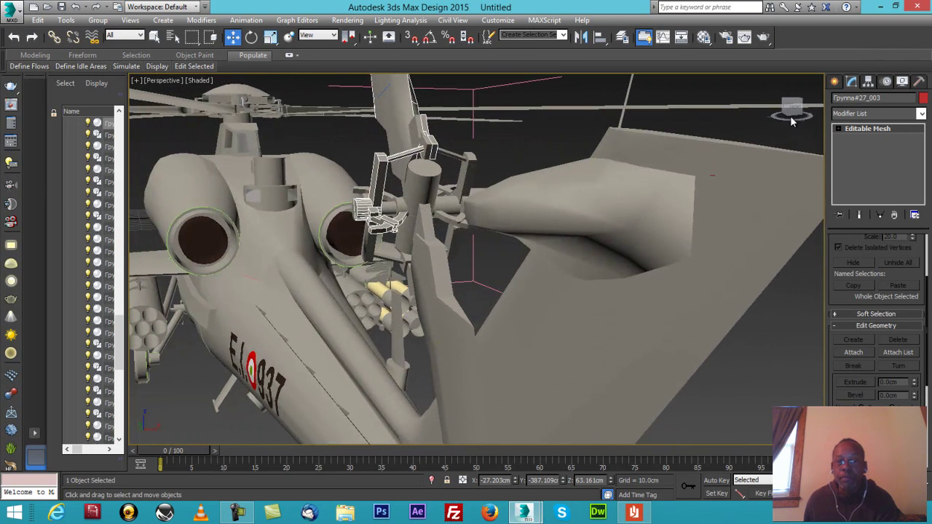
click(854, 353)
click(412, 190)
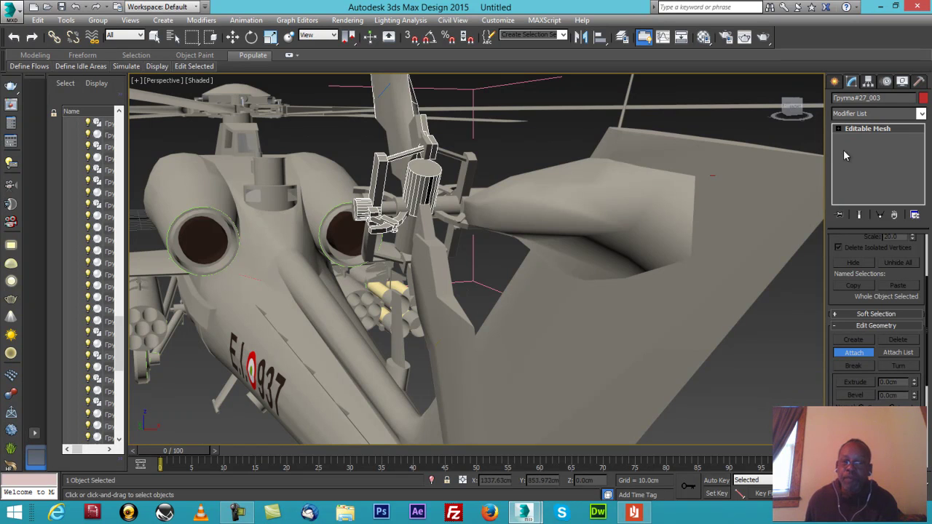
Attach the remaining outer linkage and end cap of the hub to the tail rotor mesh
drag(798, 101, 230, 122)
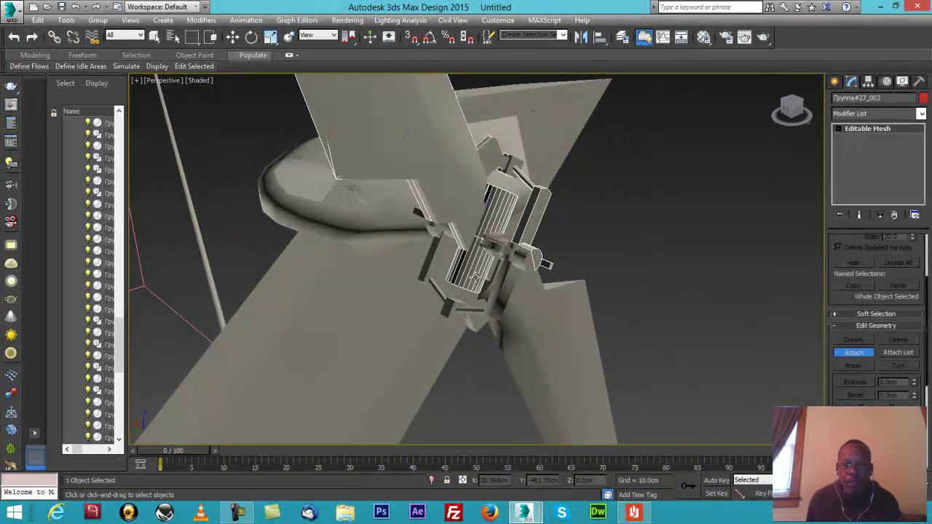
click(507, 276)
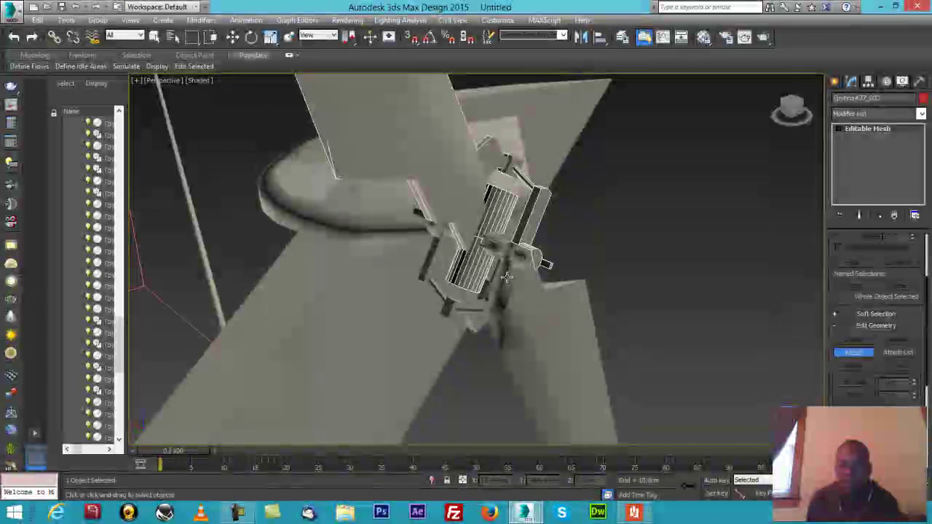
click(432, 272)
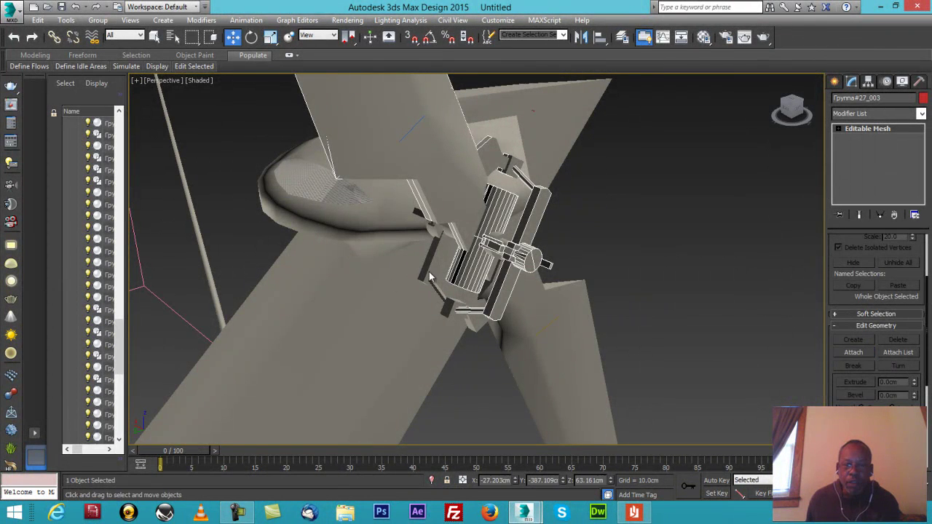
click(531, 242)
scroll(488, 267, up, 5)
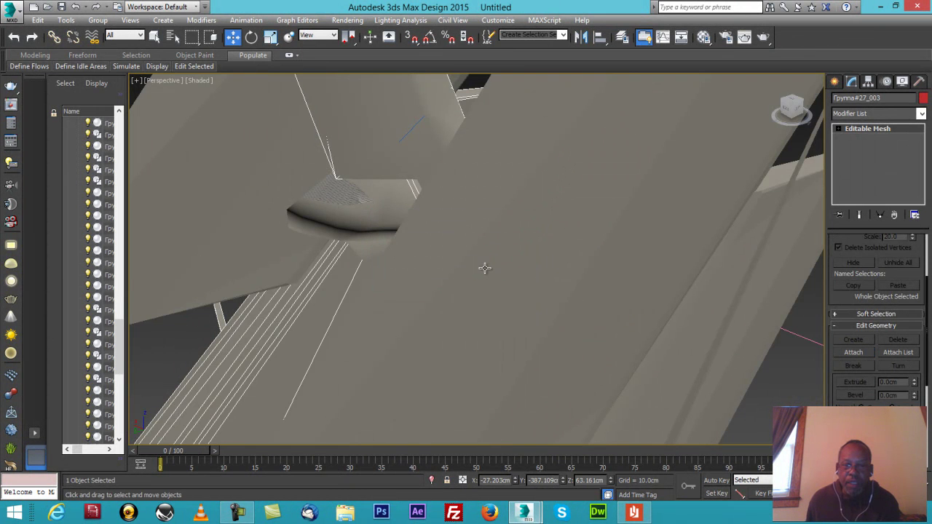
scroll(486, 267, down, 5)
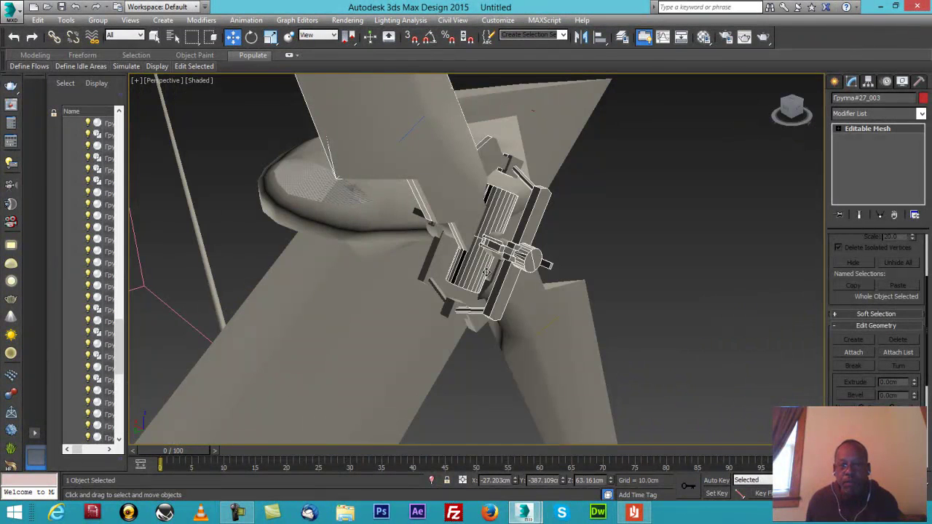
Try to attach the piece between the hub's cylinders to the tail rotor mesh
drag(786, 111, 166, 100)
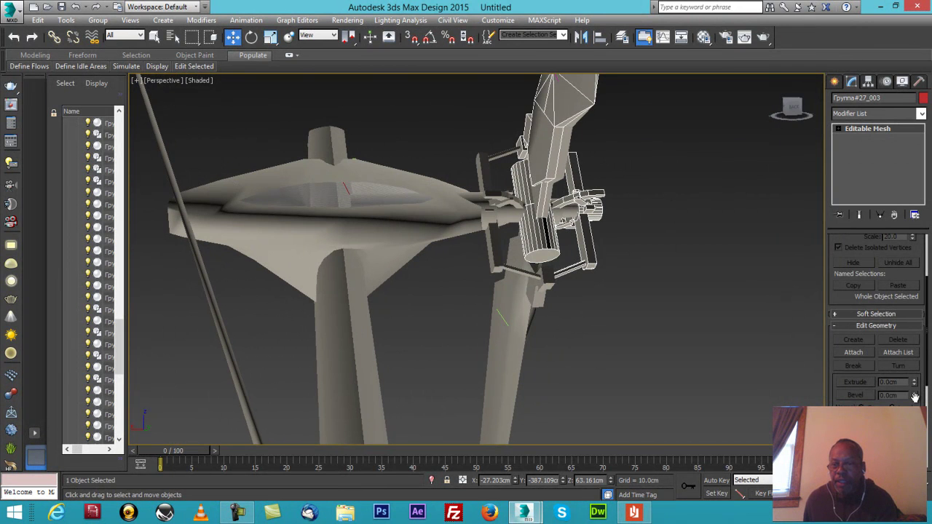
click(852, 353)
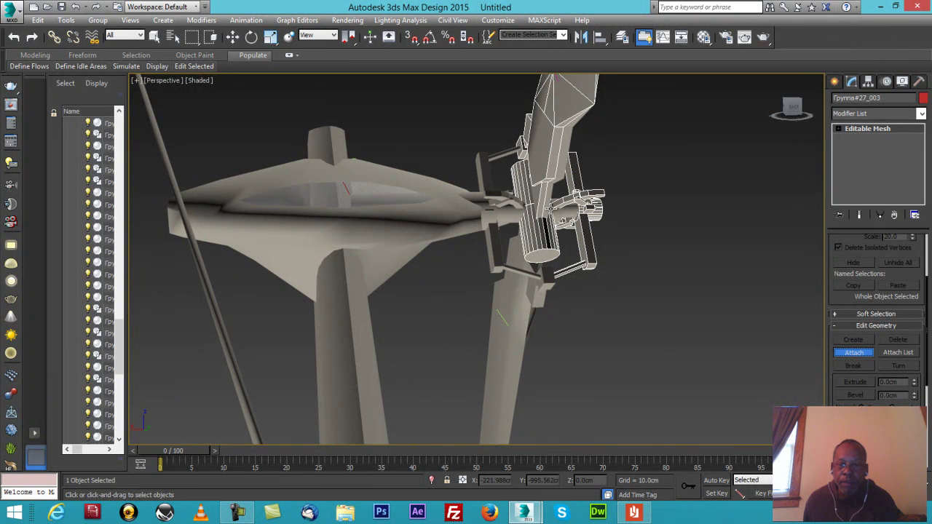
click(547, 219)
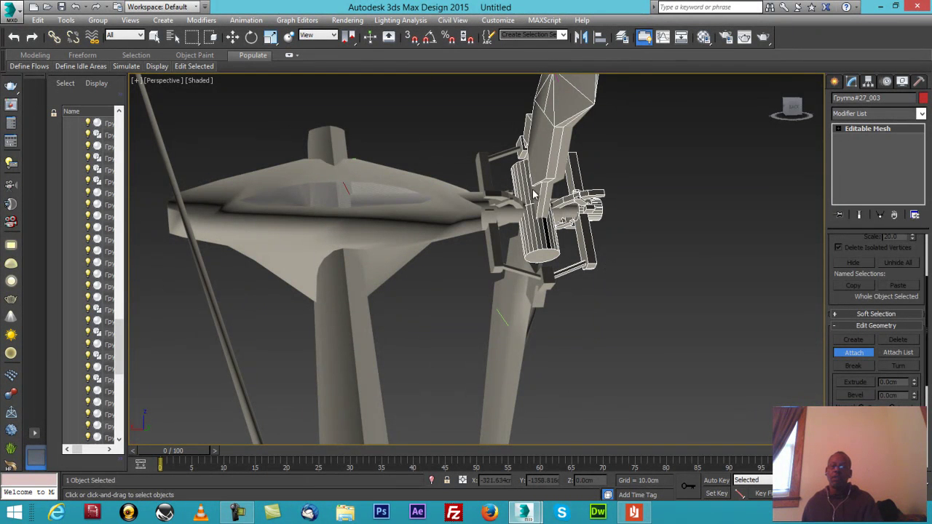
click(543, 212)
right_click(543, 212)
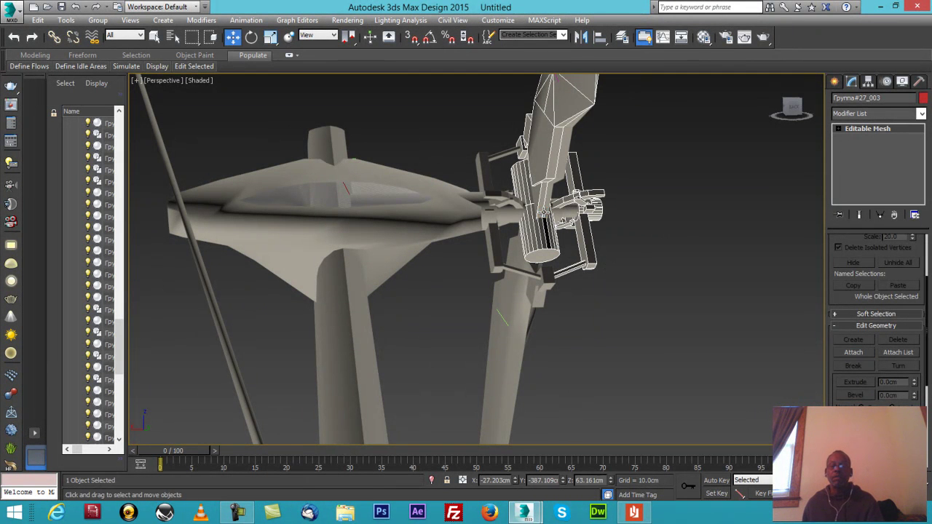
Convert the combined tail rotor mesh to an Editable Poly
right_click(544, 212)
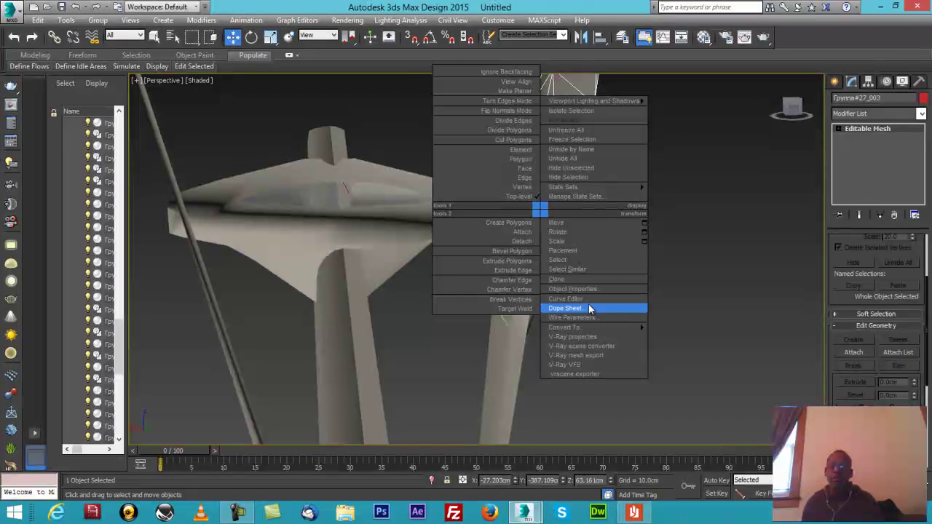
mouse_move(590, 328)
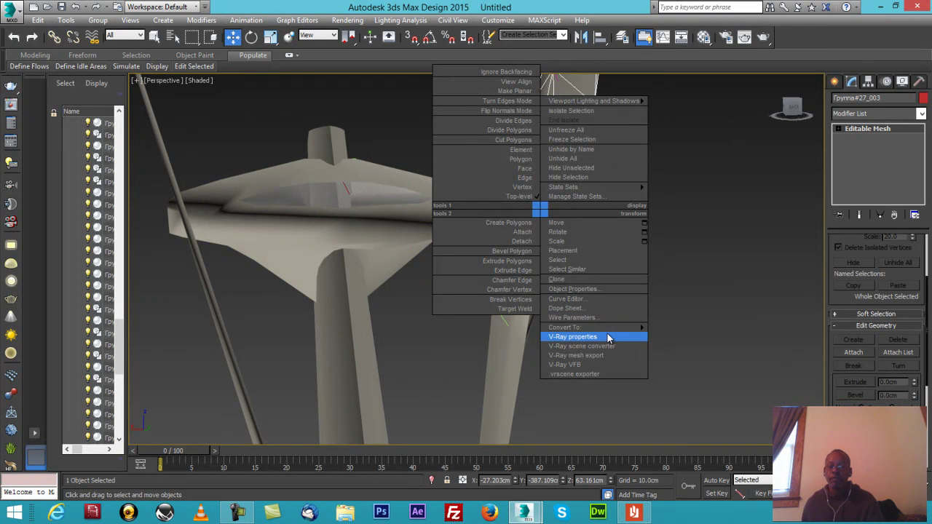
mouse_move(633, 328)
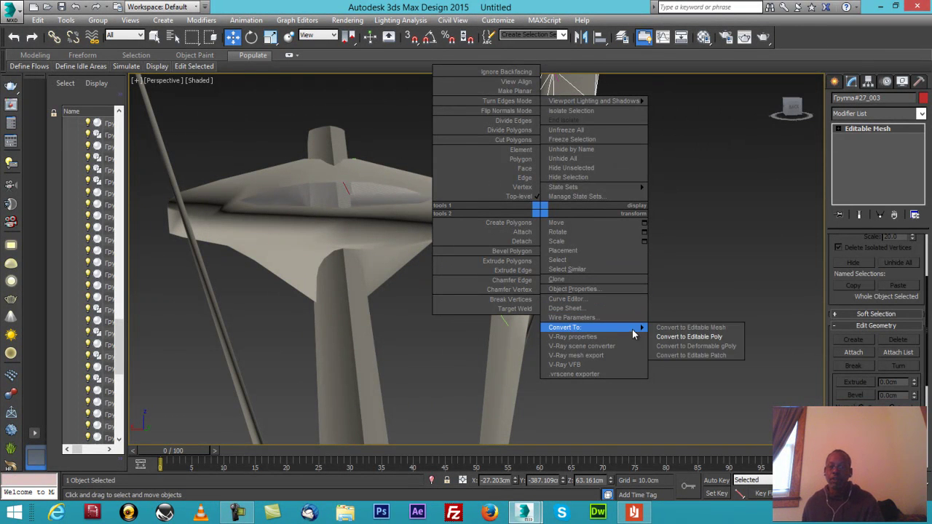
click(710, 346)
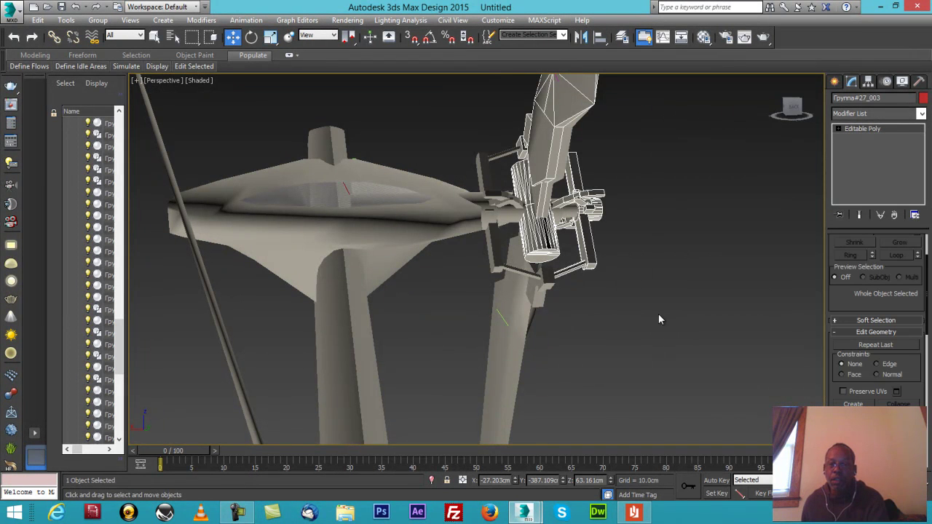
Attach the lower blade, the inner linkage and the remaining hub parts to the tail rotor's editable poly
key(q)
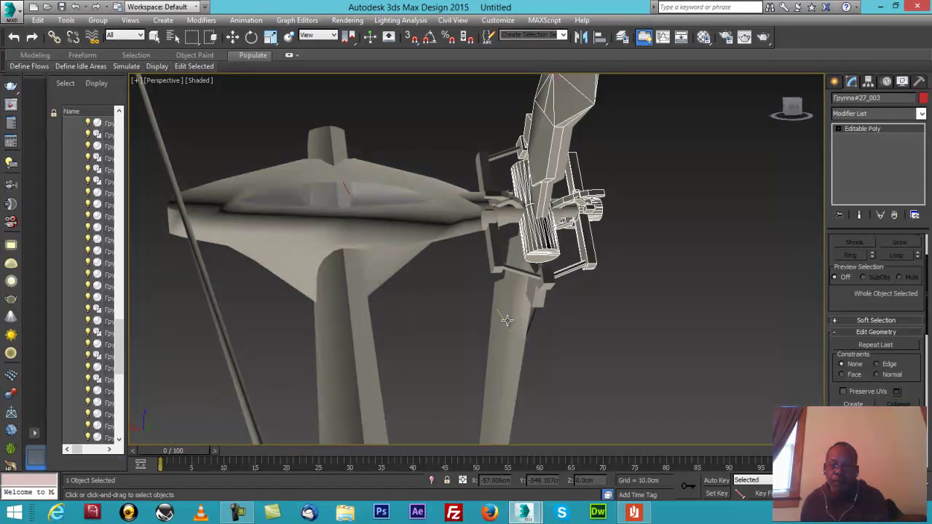
click(508, 321)
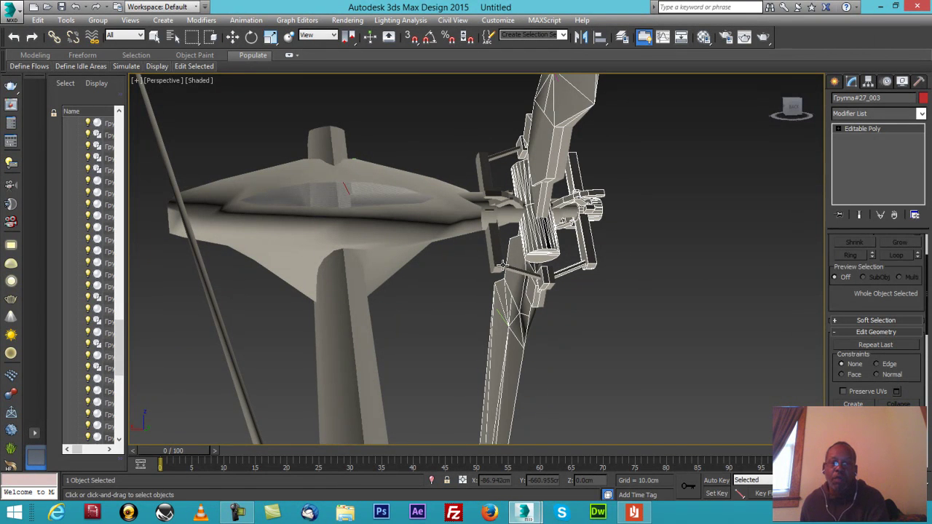
click(498, 266)
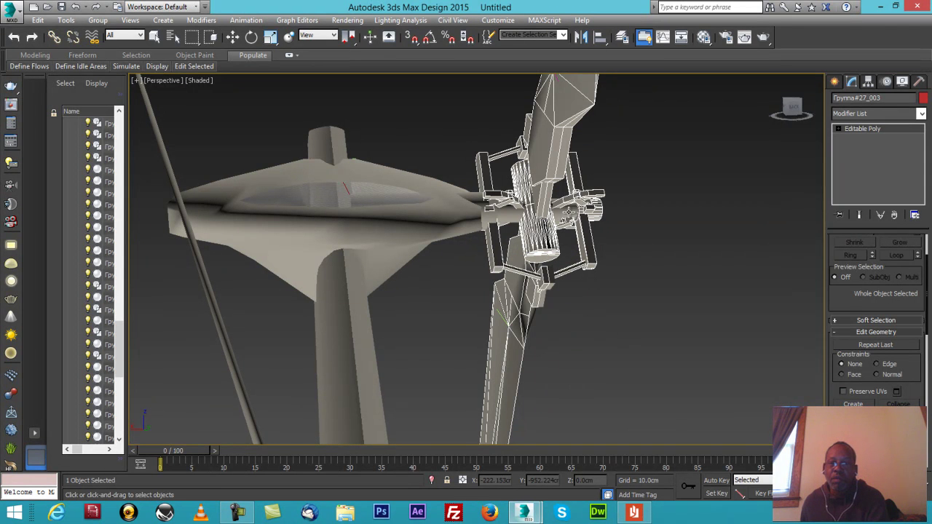
click(571, 212)
drag(805, 120, 377, 115)
alt+middle_drag(379, 114, 382, 99)
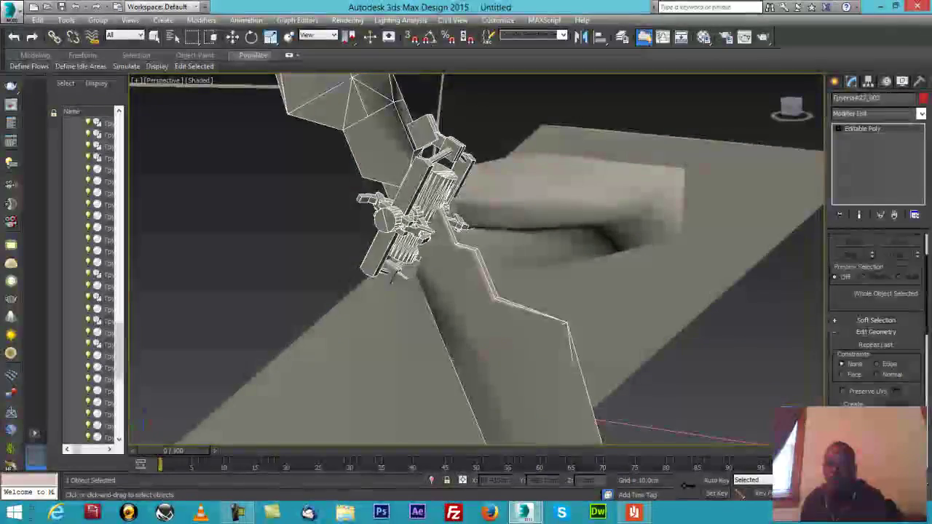
key(w)
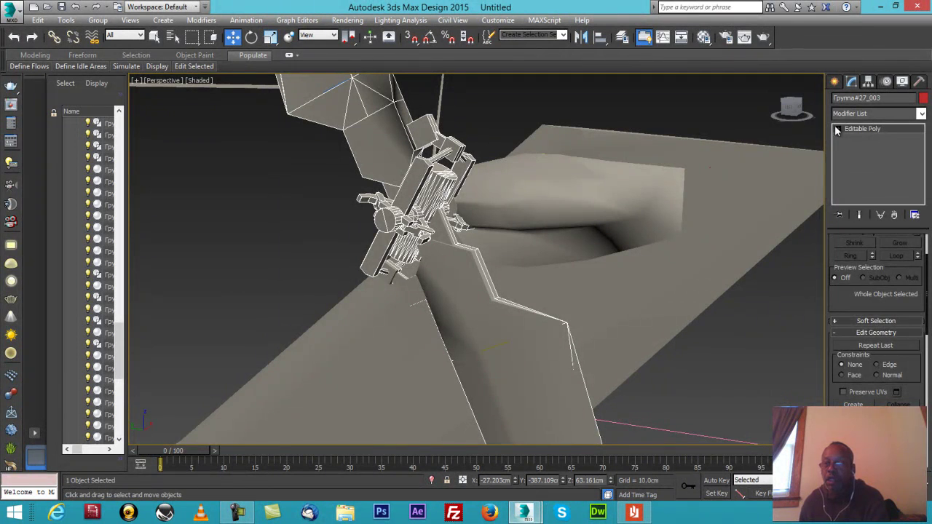
Center the tail rotor's pivot on the object, affecting only the pivot
click(869, 82)
click(878, 155)
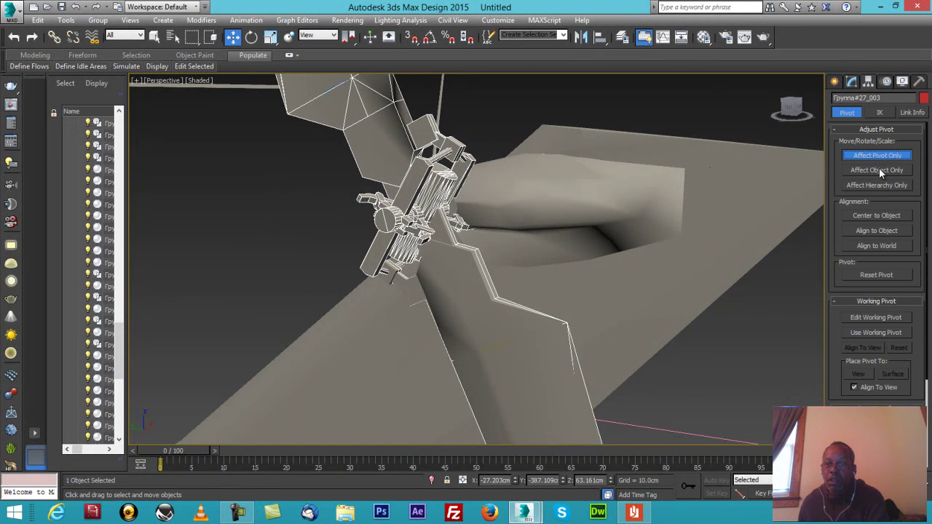
click(871, 214)
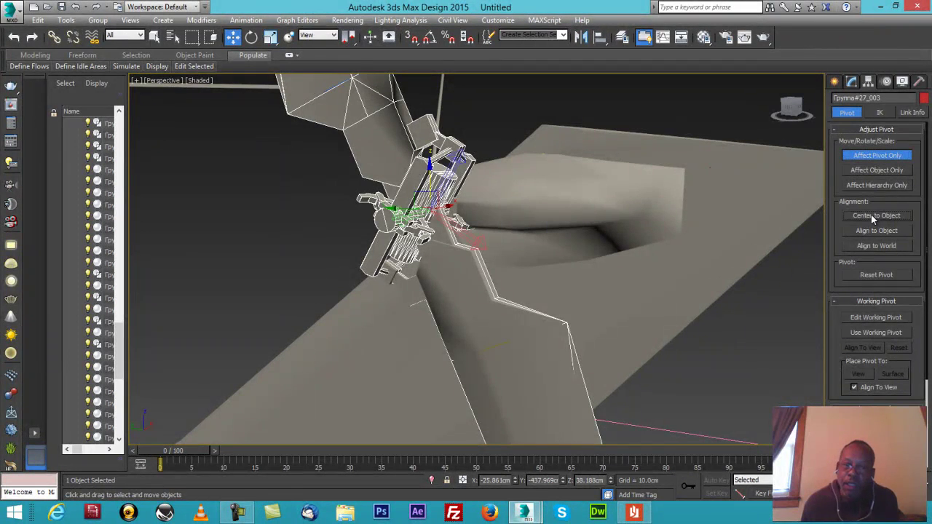
mouse_move(777, 112)
mouse_down()
mouse_move(137, 110)
mouse_move(165, 117)
mouse_move(165, 108)
mouse_move(204, 106)
mouse_move(136, 125)
mouse_move(793, 125)
mouse_move(790, 114)
mouse_up()
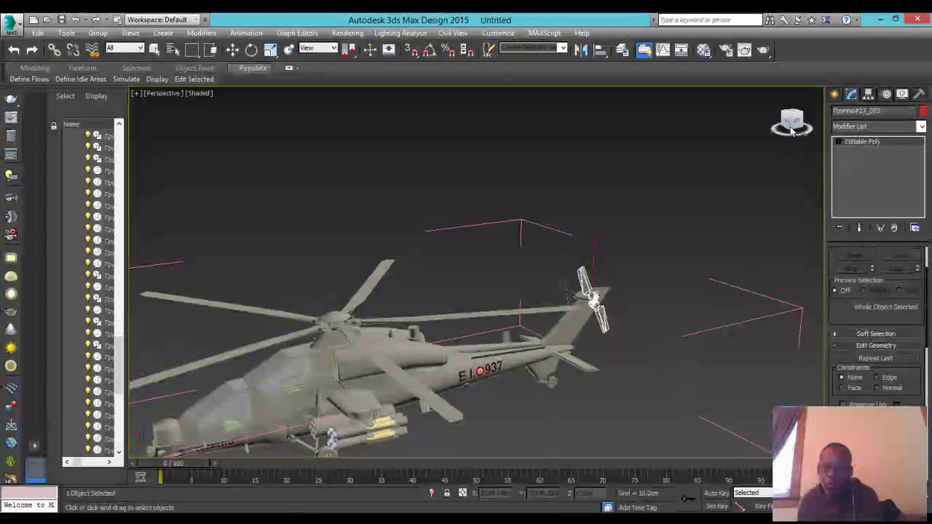
Inspect the tail rotor and its centered pivot from several angles, close up and with the whole helicopter in view
drag(791, 111, 772, 146)
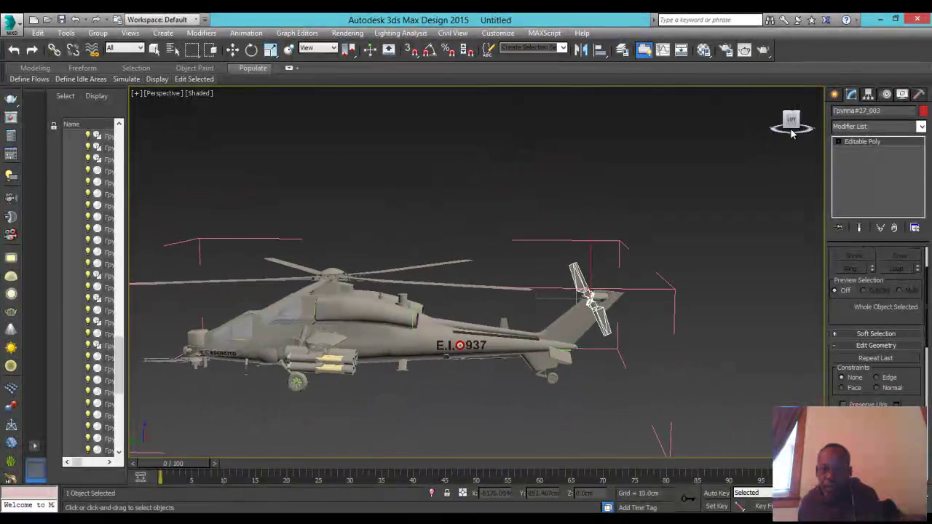
middle_drag(590, 314, 608, 287)
scroll(608, 285, up, 6)
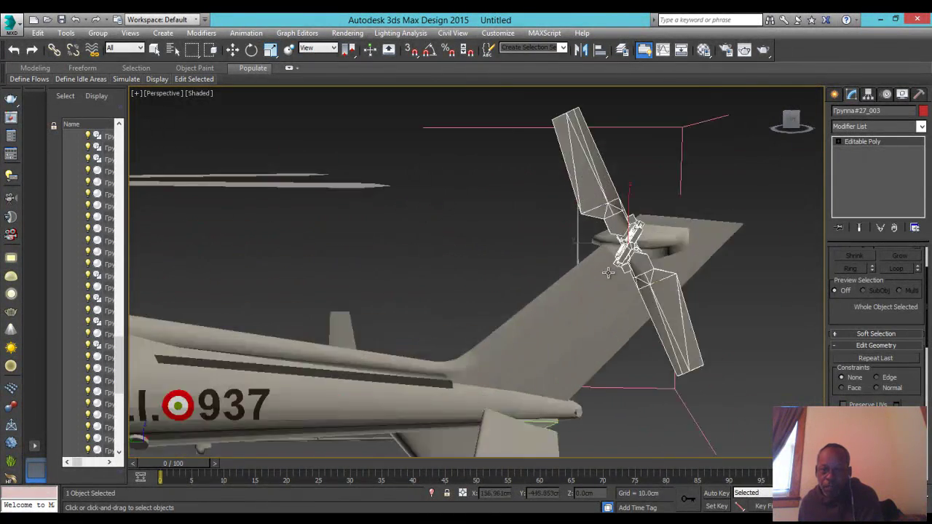
drag(794, 126, 196, 132)
alt+middle_drag(194, 131, 755, 139)
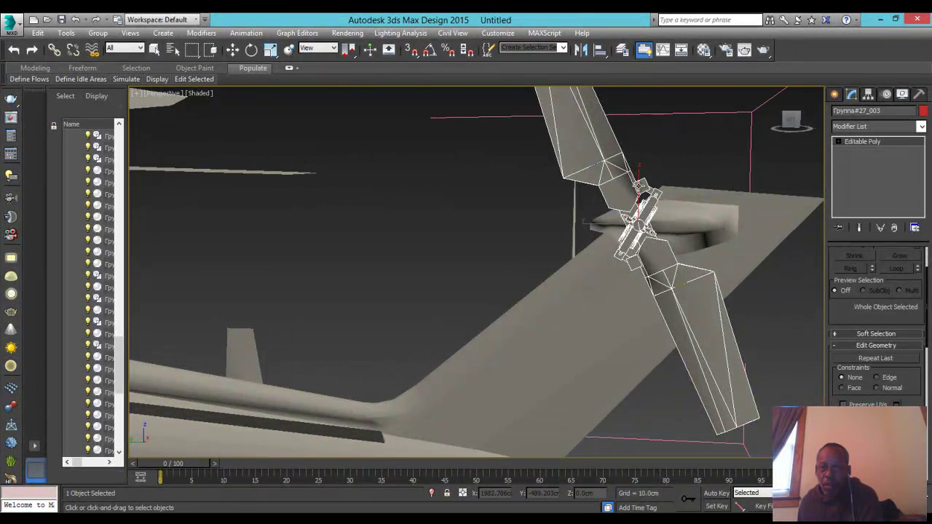
drag(791, 123, 788, 143)
middle_drag(763, 237, 805, 244)
scroll(805, 243, down, 6)
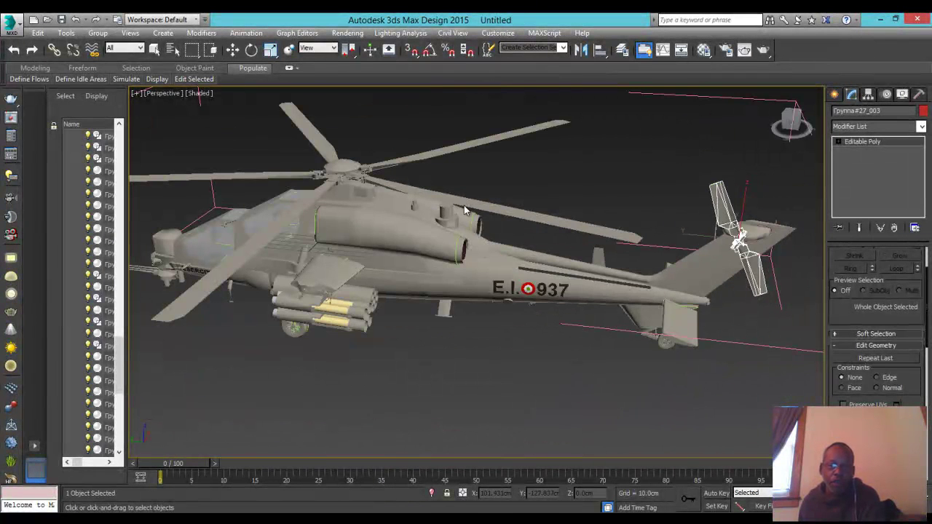
click(463, 206)
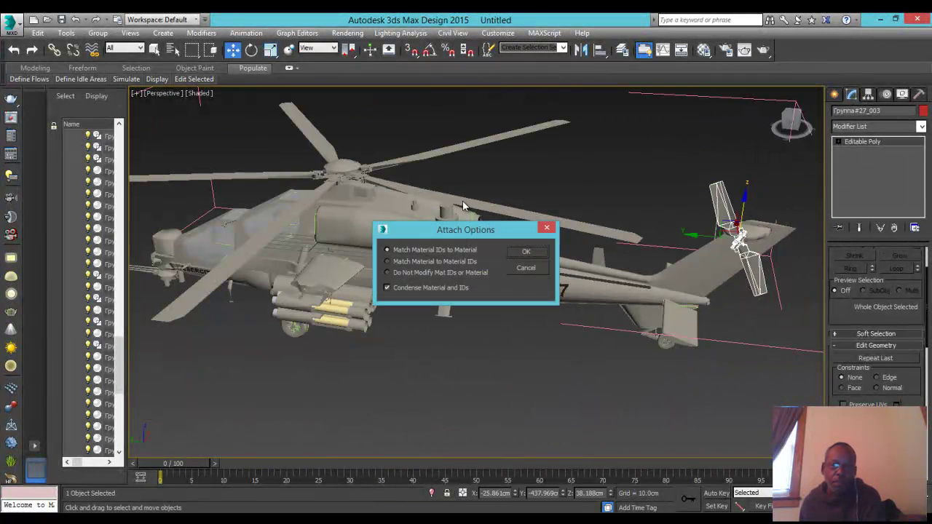
click(528, 265)
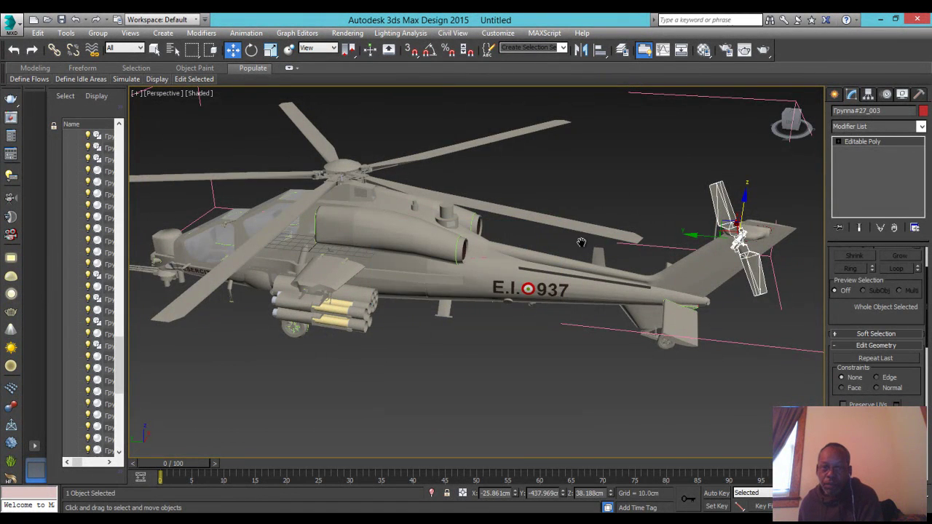
middle_drag(588, 245, 679, 273)
Center the main rotor's pivot on the object, affecting only the pivot
click(632, 239)
alt+middle_drag(631, 239, 434, 235)
click(659, 237)
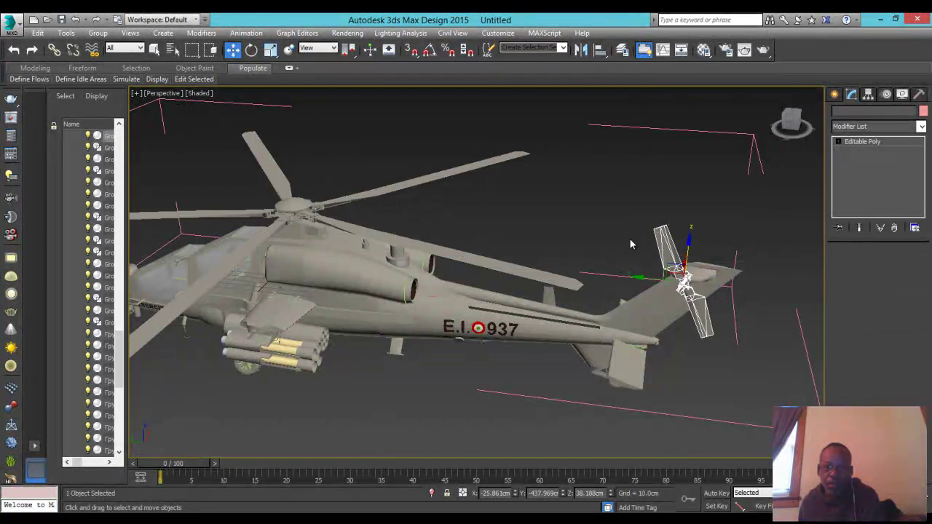
click(349, 228)
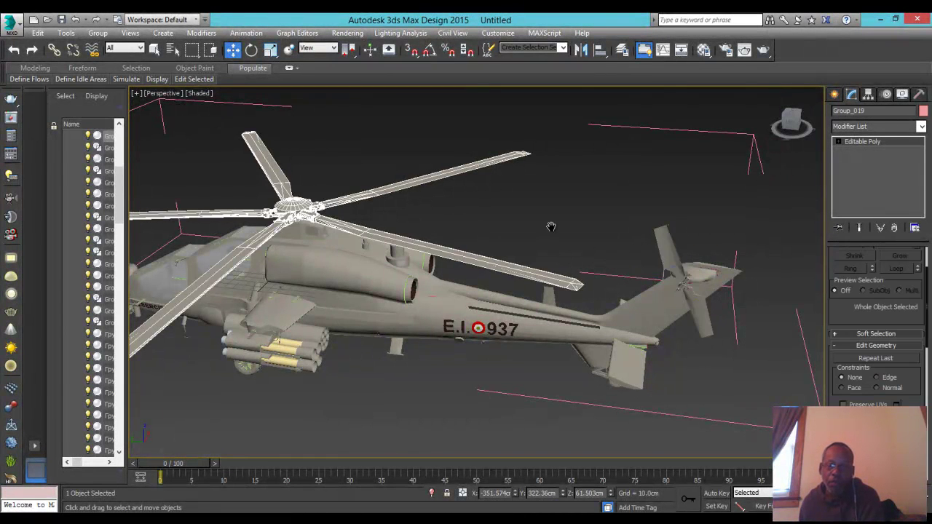
scroll(619, 221, down, 5)
drag(791, 122, 154, 139)
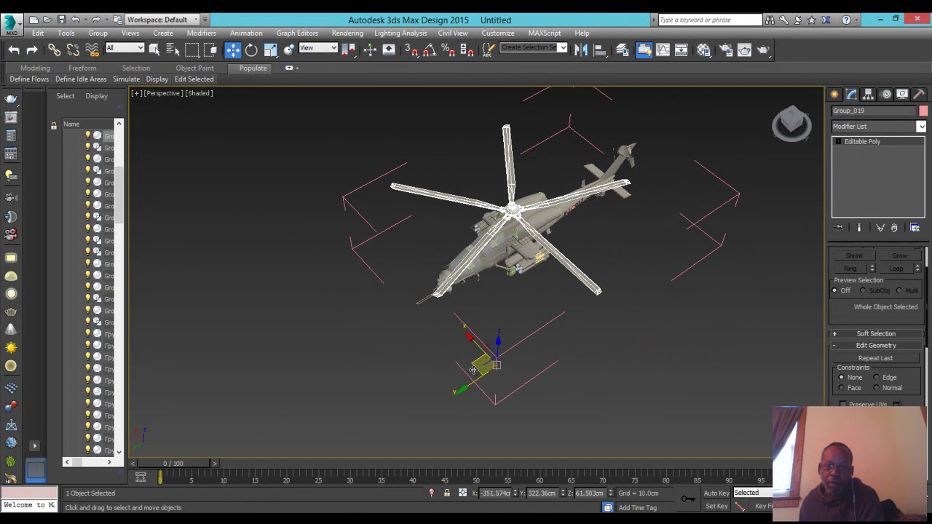
click(869, 95)
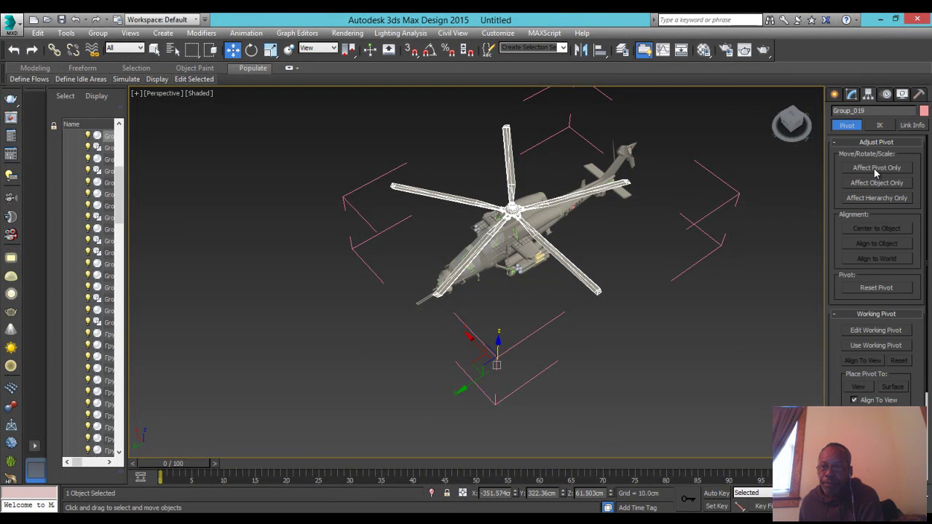
click(876, 169)
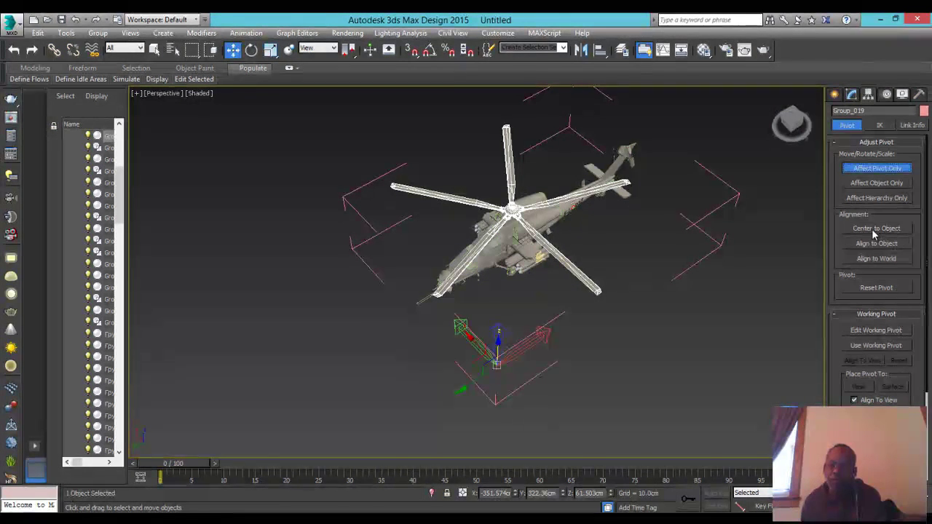
click(877, 229)
Move the main rotor's pivot along X onto the hub dome, to about X -2.5 cm
middle_drag(615, 259, 562, 233)
scroll(543, 194, up, 6)
drag(792, 121, 624, 119)
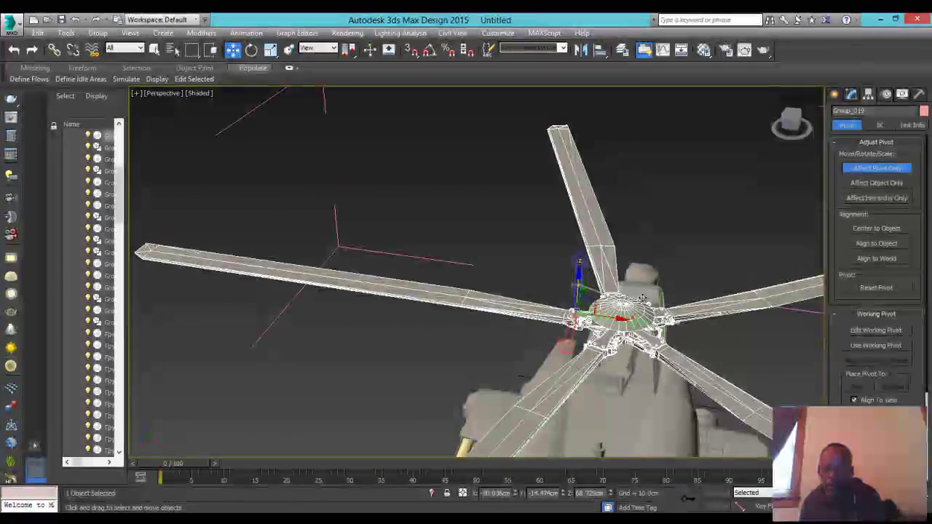
drag(618, 318, 664, 320)
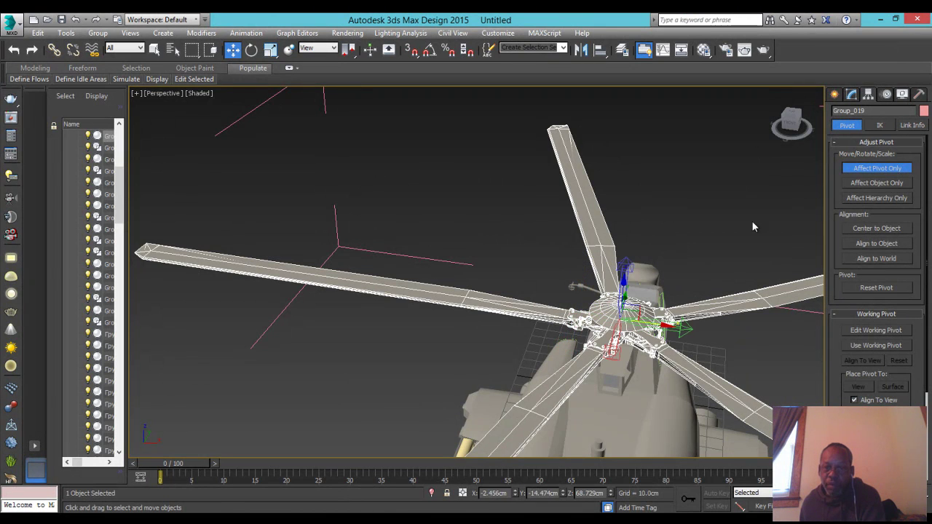
Fine-tune the main rotor's pivot to the middle of the hub dome, about X 0.5 and Y -15.9 cm, and leave pivot-only editing
mouse_move(792, 111)
mouse_down()
mouse_move(787, 161)
mouse_move(668, 142)
mouse_move(674, 119)
mouse_move(708, 108)
mouse_move(739, 139)
mouse_move(793, 162)
mouse_move(139, 161)
mouse_move(821, 156)
mouse_up()
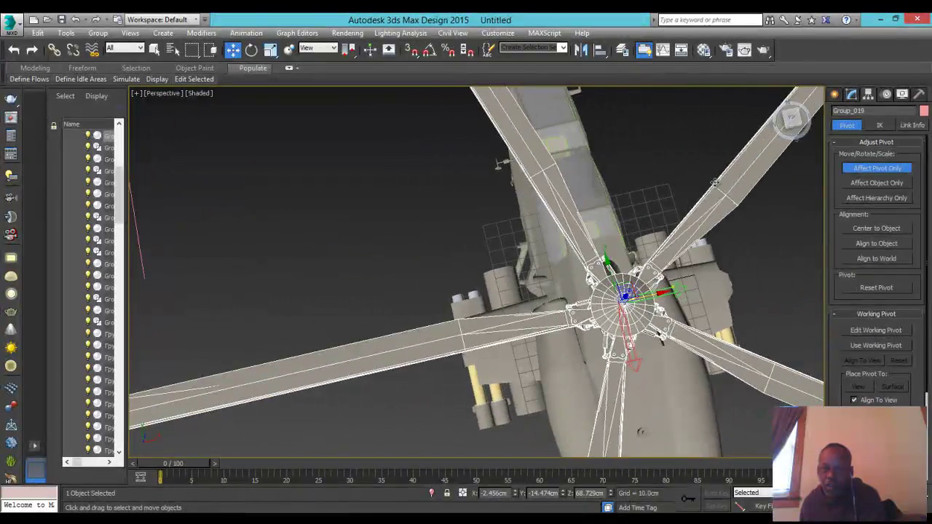
drag(630, 285, 636, 291)
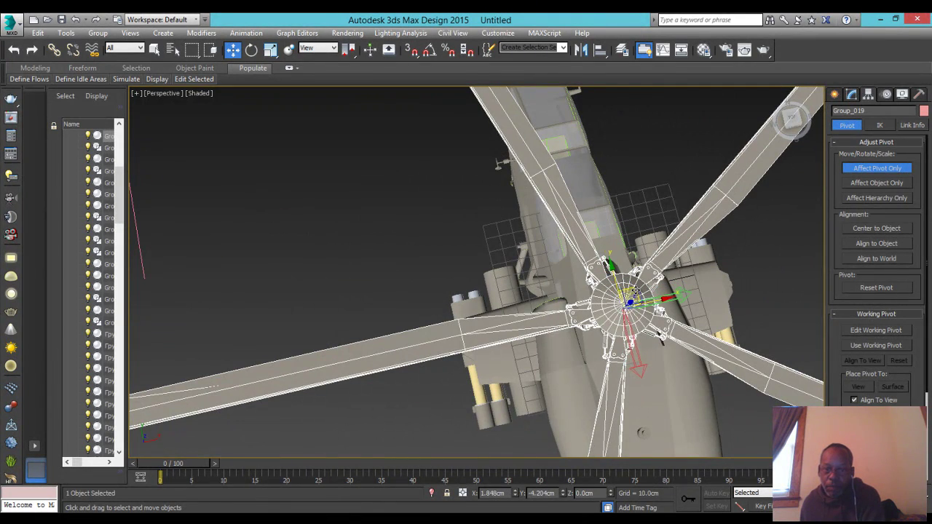
scroll(632, 297, up, 5)
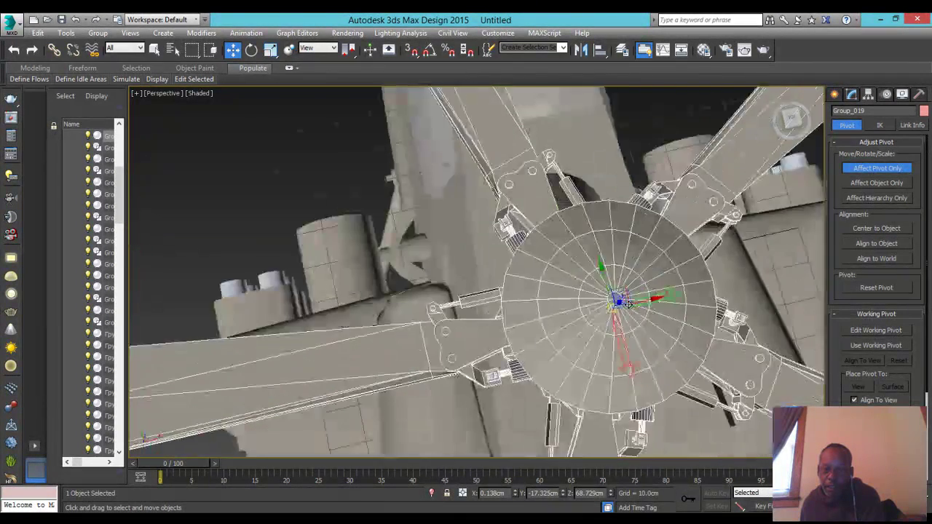
drag(596, 297, 597, 274)
drag(795, 121, 716, 89)
alt+middle_drag(716, 90, 409, 90)
scroll(714, 319, down, 8)
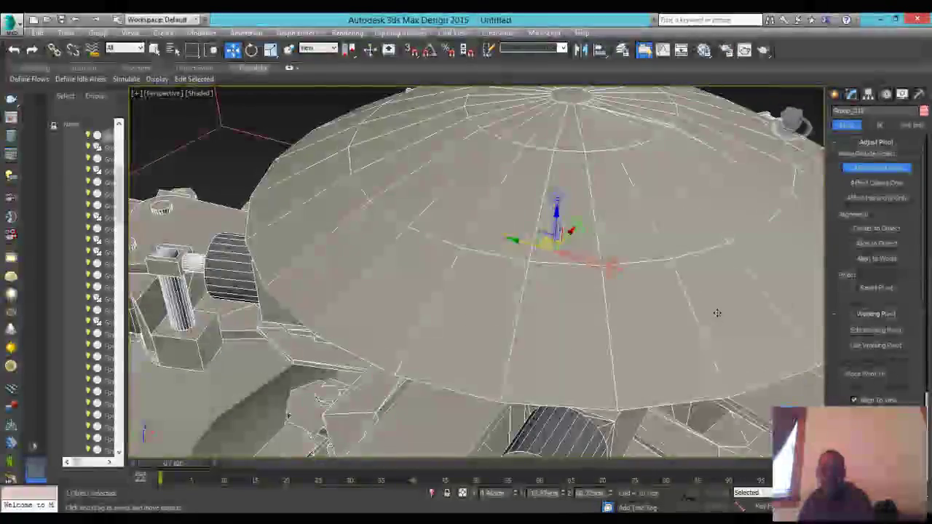
click(887, 170)
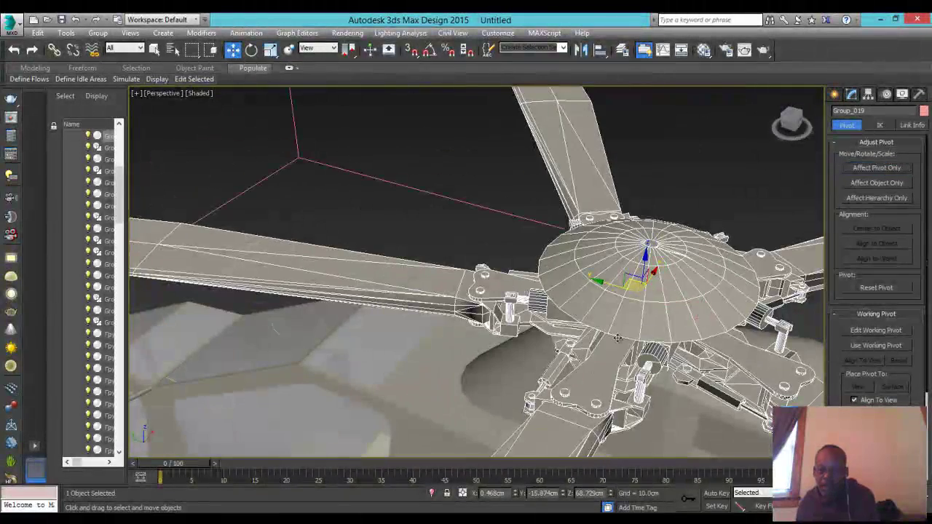
Close the helicopter's group Group001 and open it again
scroll(675, 307, down, 10)
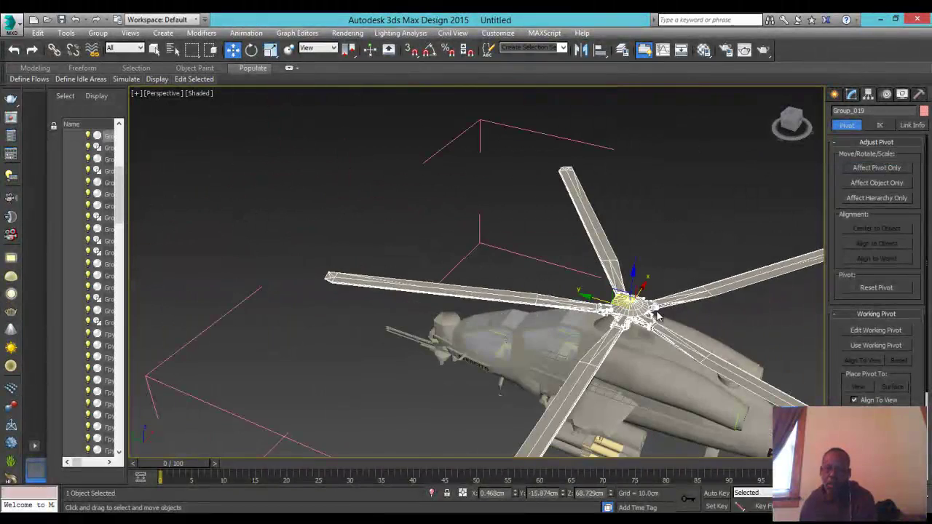
middle_drag(709, 317, 692, 286)
middle_drag(625, 299, 554, 302)
scroll(554, 302, down, 5)
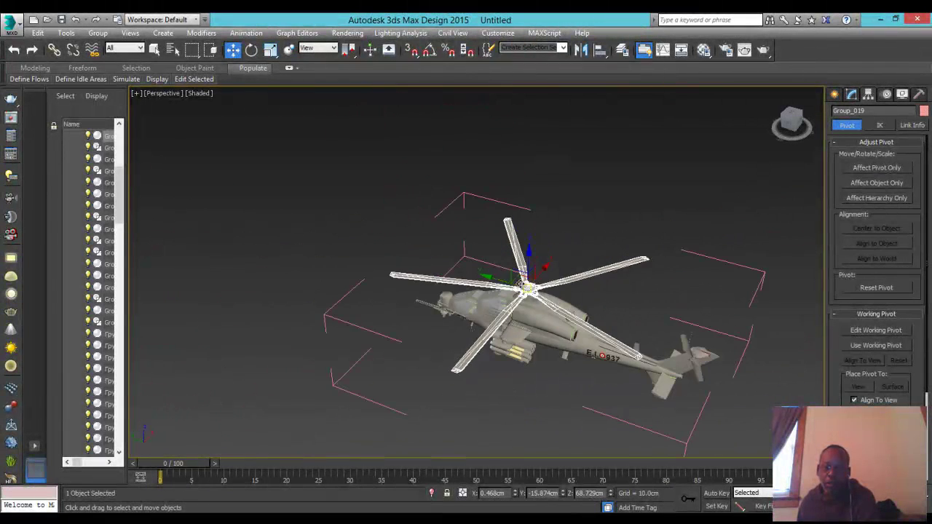
click(496, 198)
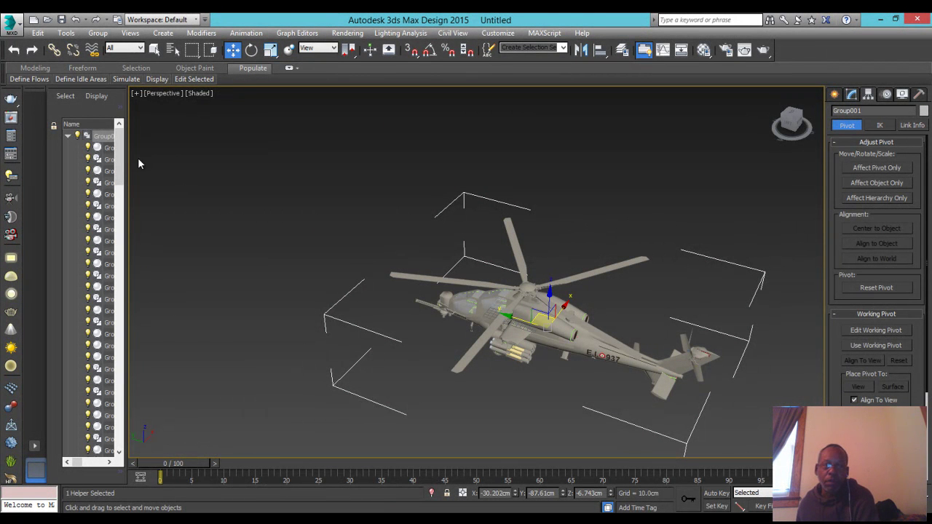
click(99, 33)
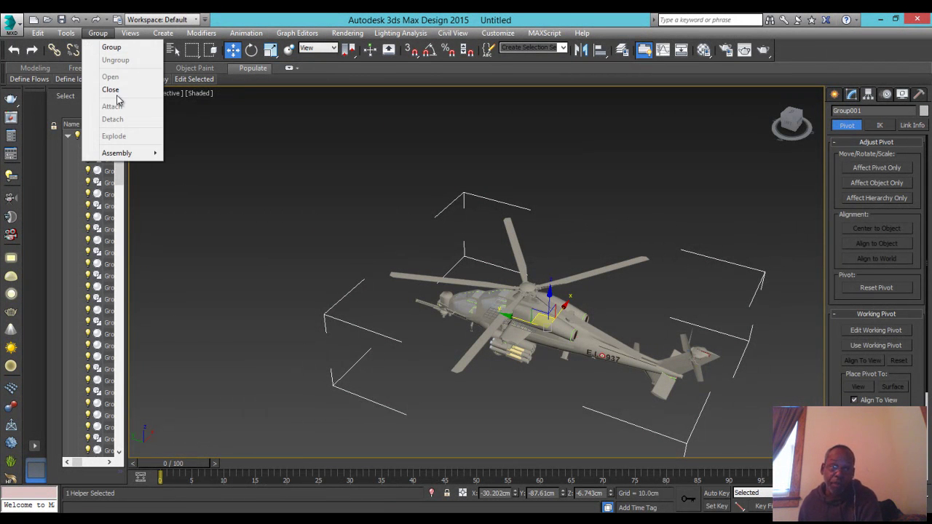
click(117, 91)
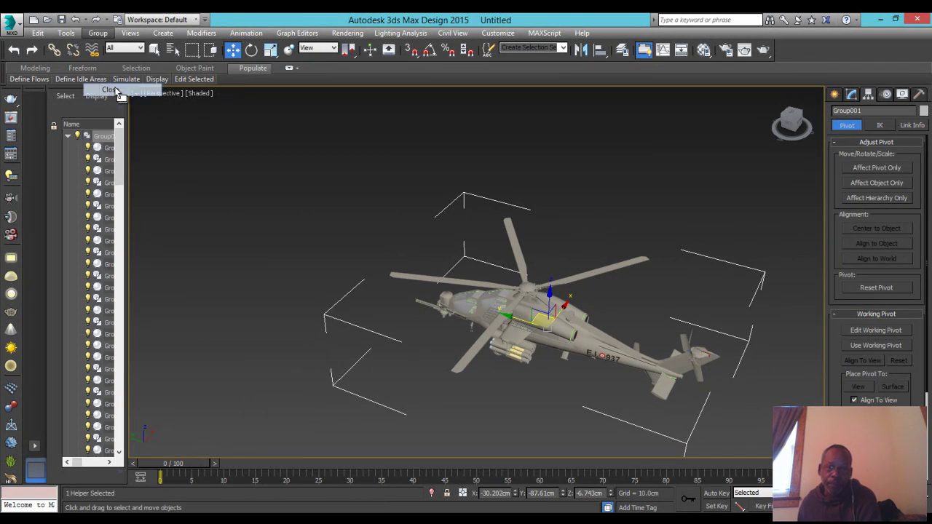
click(97, 33)
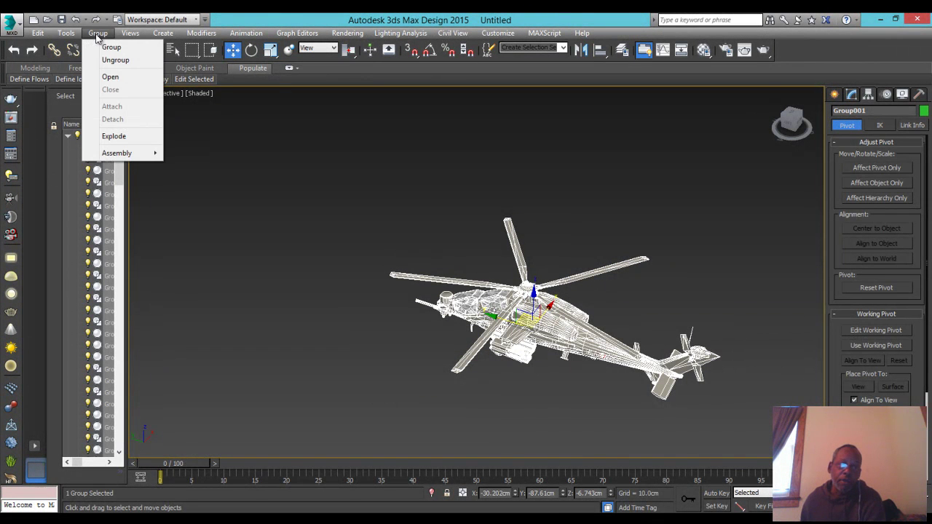
click(110, 75)
mouse_move(608, 266)
middle_down()
mouse_move(579, 273)
mouse_move(560, 264)
middle_up()
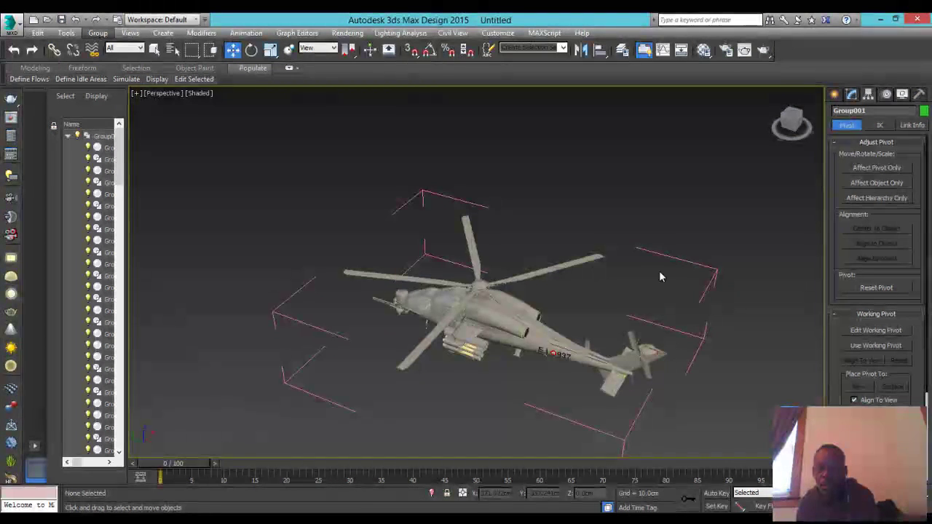
right_click(459, 354)
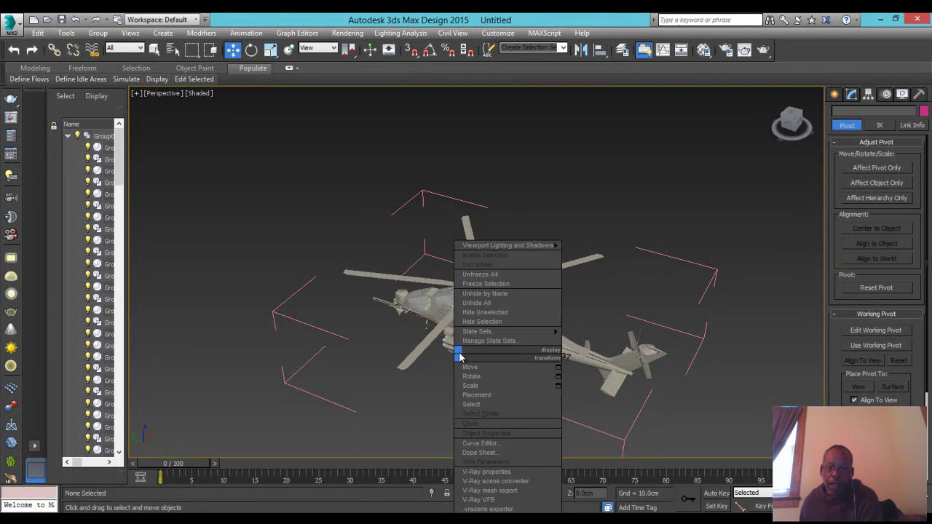
click(723, 387)
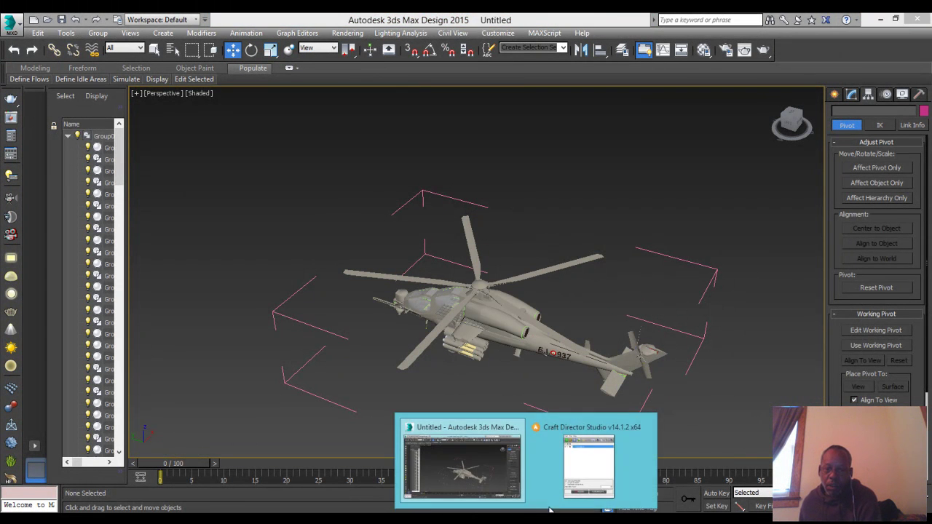
Switch to Craft Director Studio and examine the keyboard assignments in Helicopter_01's input settings
click(593, 459)
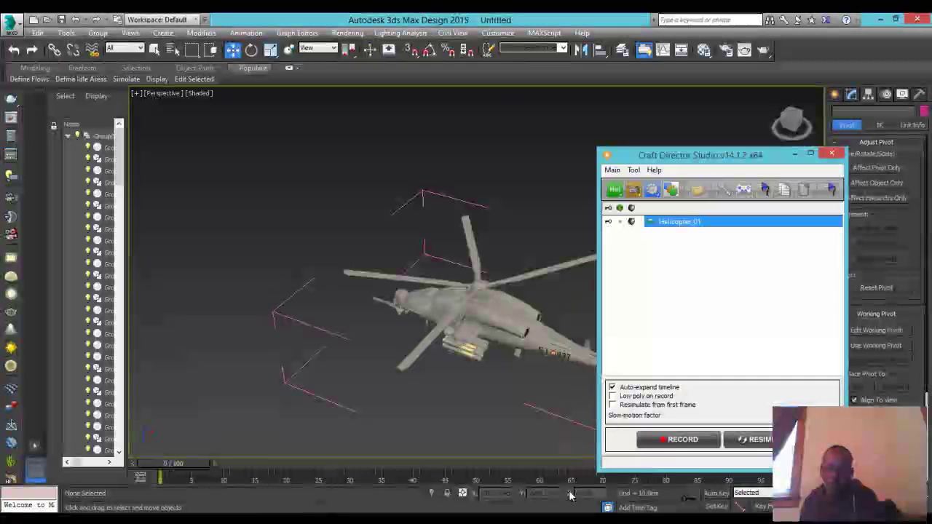
right_click(685, 228)
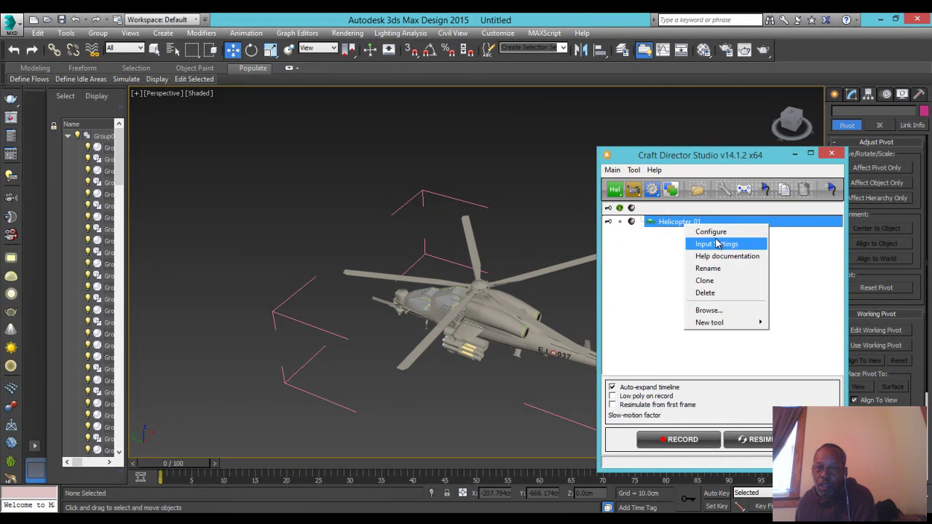
click(716, 245)
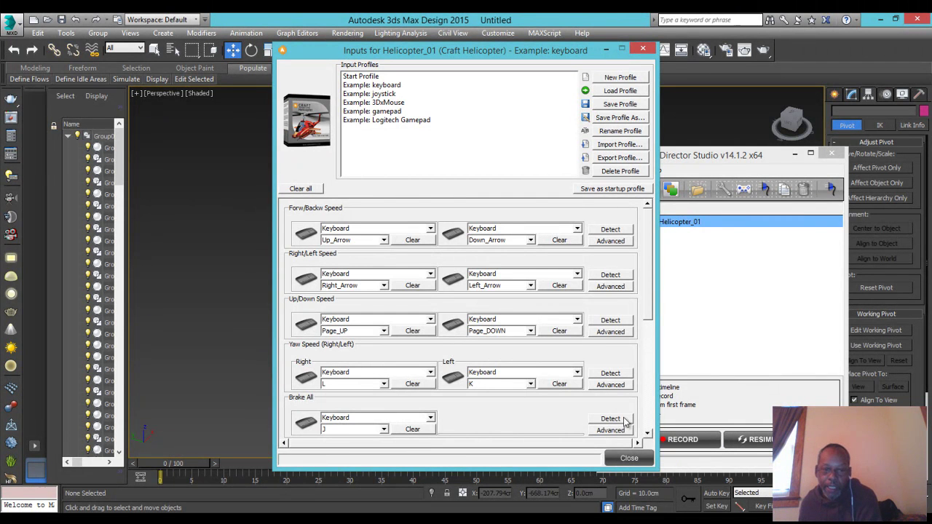
scroll(528, 390, down, 2)
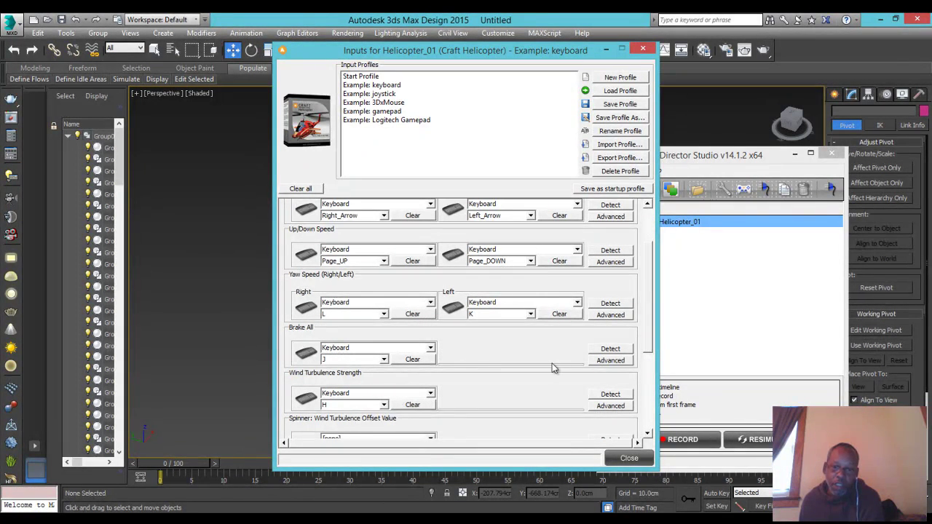
scroll(547, 369, up, 2)
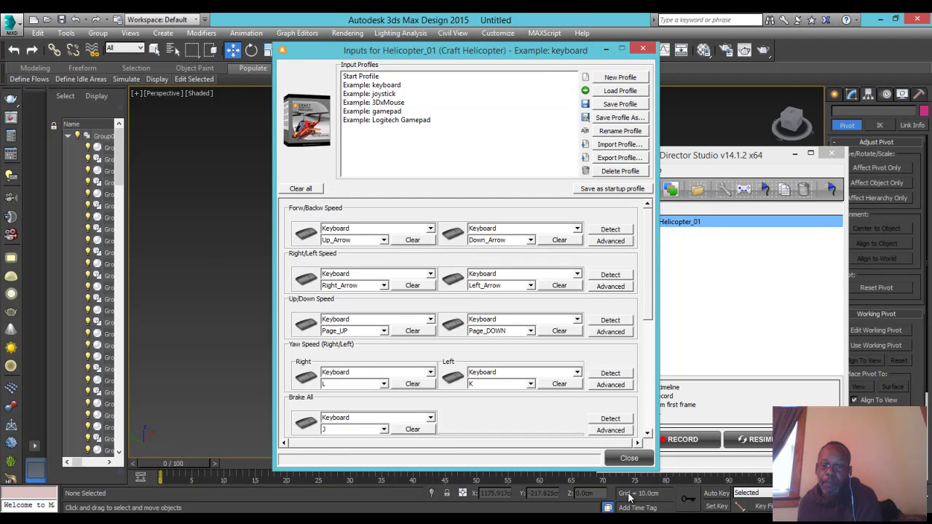
click(629, 458)
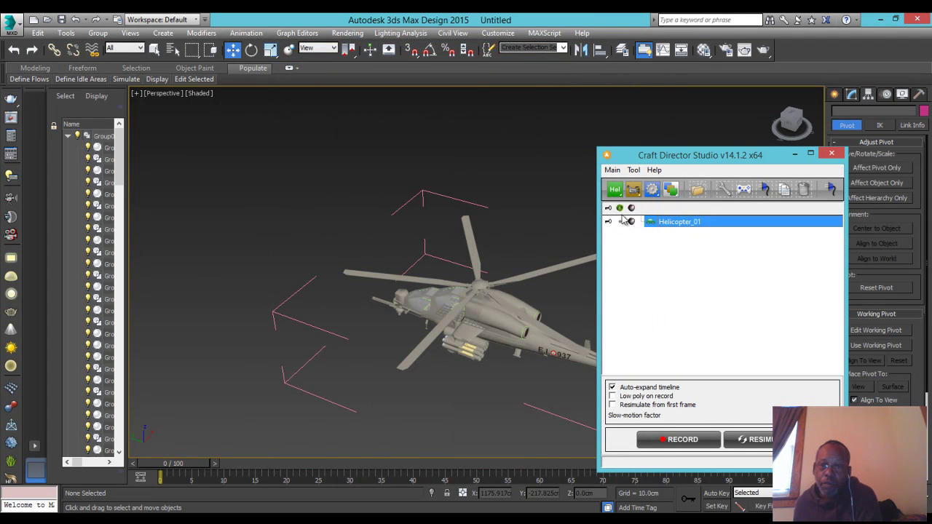
Show the Helicopter_01 rig in the scene and minimize the Craft Director Studio window
click(621, 222)
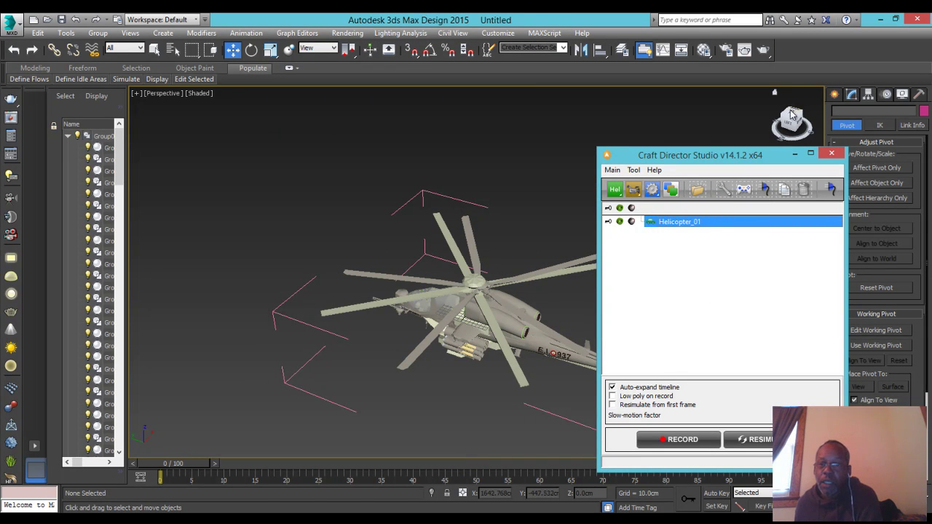
click(795, 153)
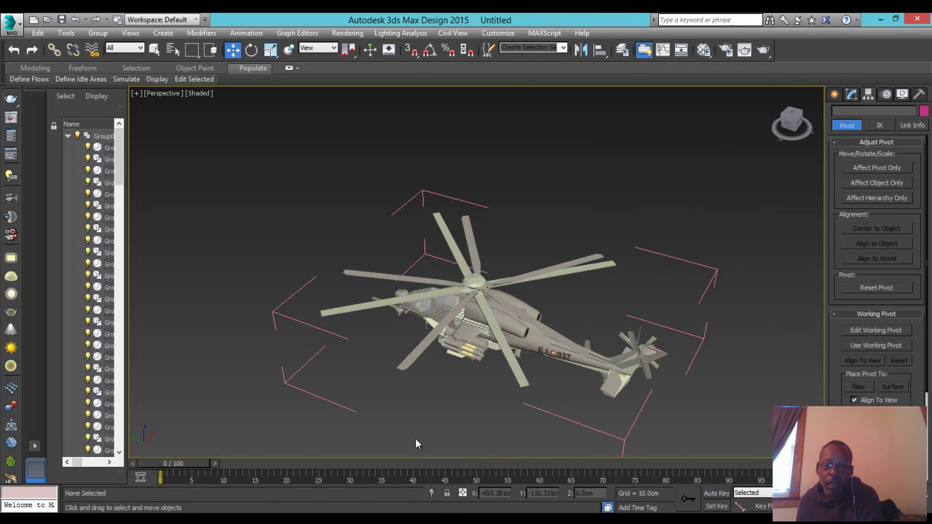
Align Helicopter_01_TailRotorMesh centre to centre with the helicopter's tail rotor in X, Y and Z position
drag(179, 471, 161, 464)
click(792, 117)
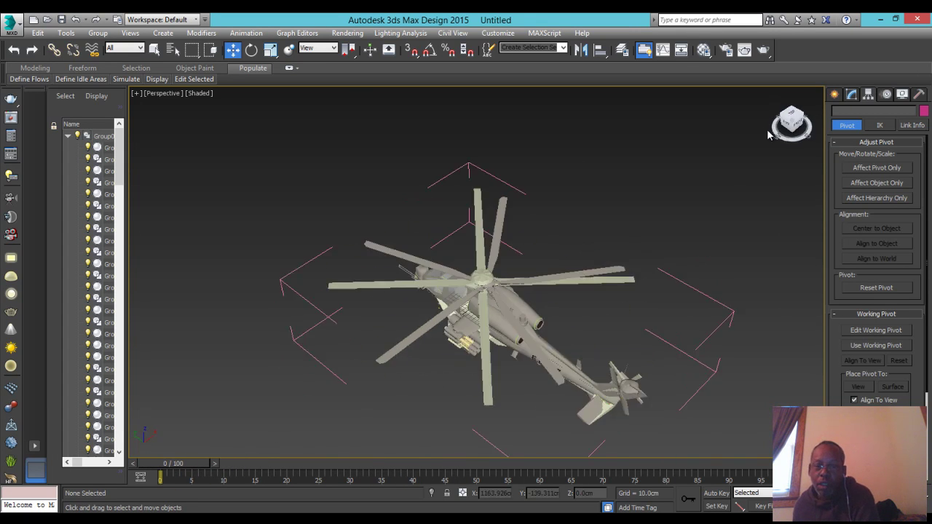
alt+middle_drag(703, 125, 158, 133)
middle_drag(652, 279, 640, 265)
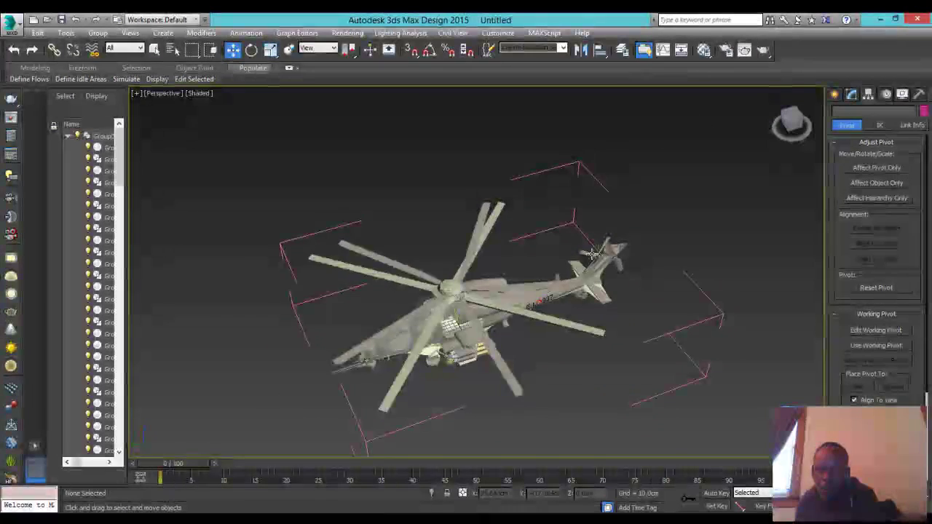
scroll(589, 254, up, 6)
scroll(590, 253, up, 2)
click(590, 252)
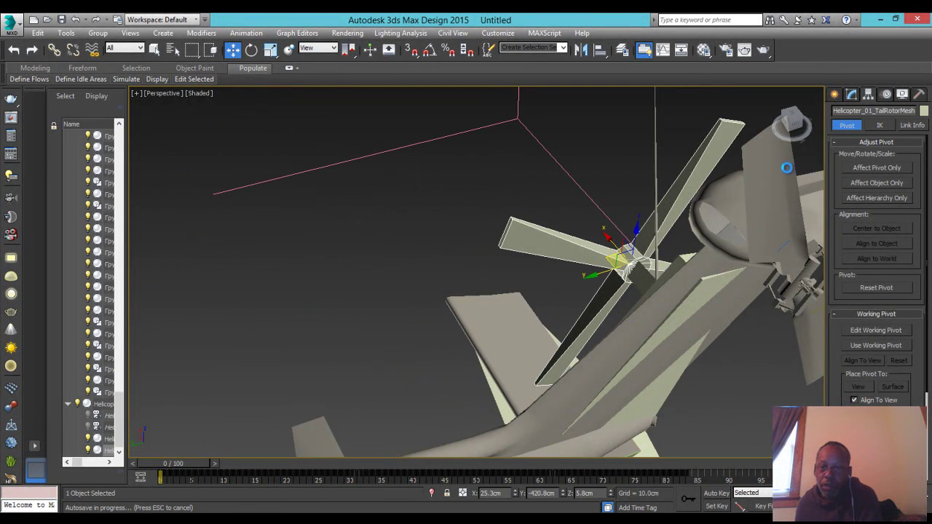
drag(799, 128, 692, 125)
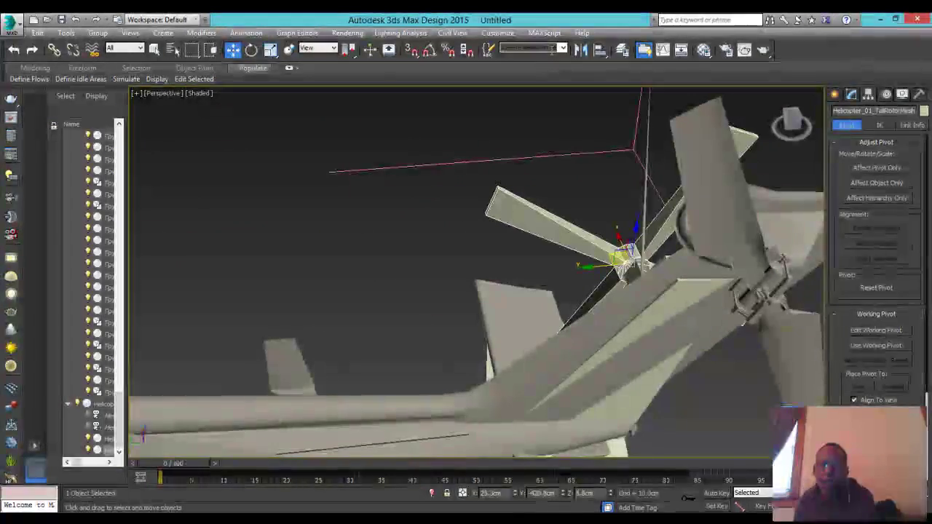
click(599, 50)
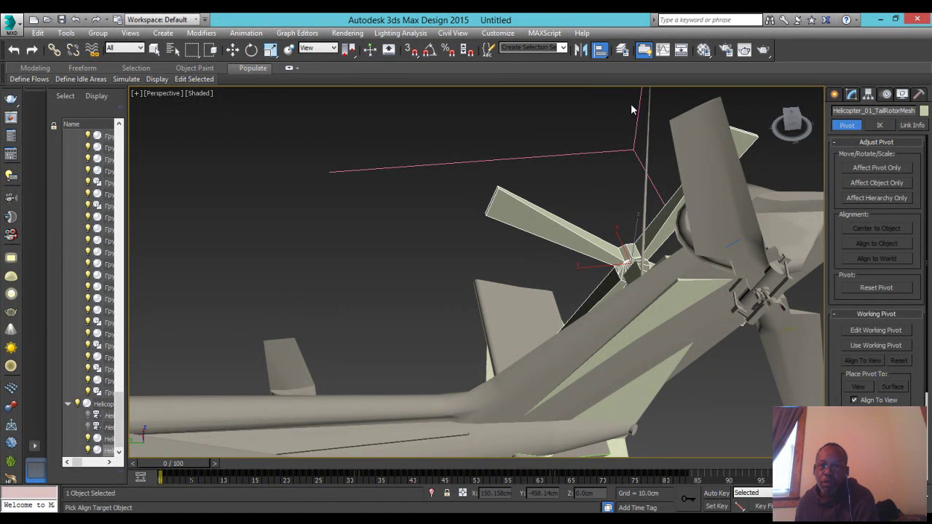
click(732, 231)
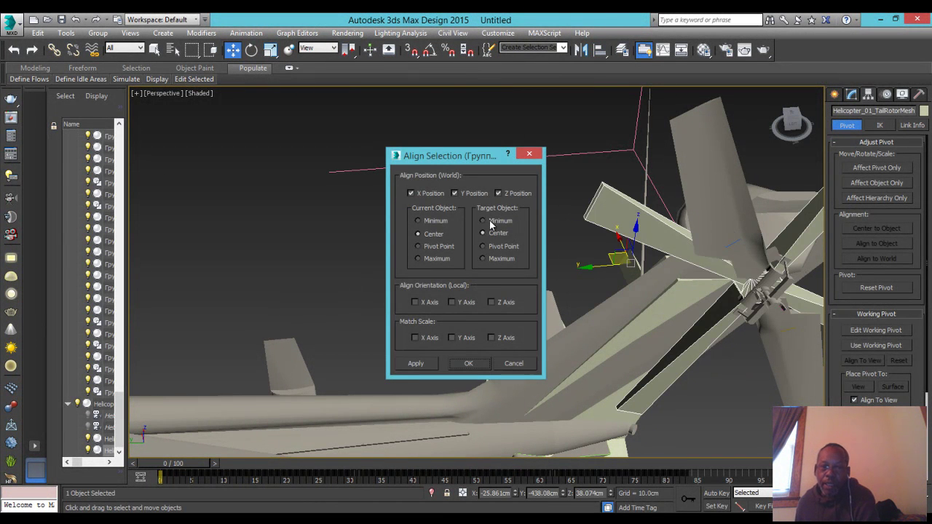
click(467, 366)
Link the helicopter's tail rotor (Группа#27_003) to Helicopter_01_TailRotorMesh as its parent
alt+middle_drag(810, 346, 657, 339)
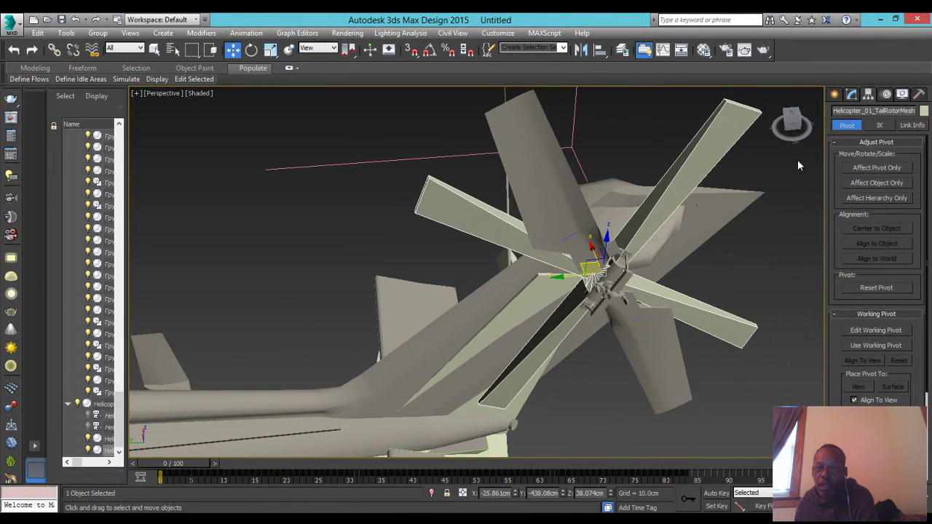
drag(792, 123, 759, 117)
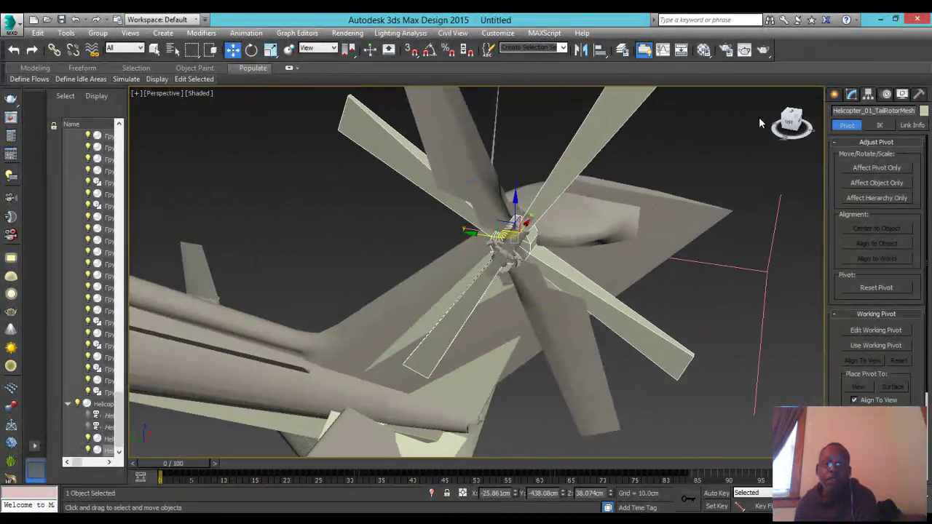
click(445, 140)
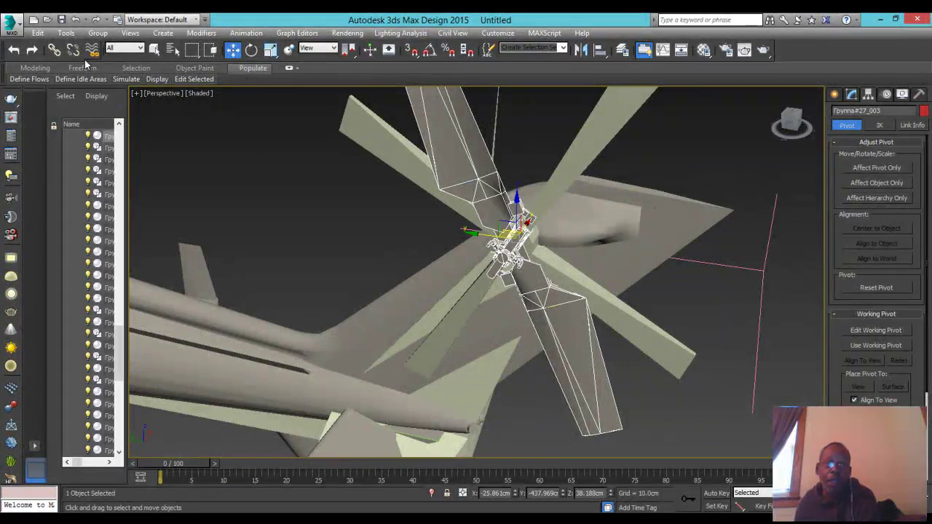
click(56, 50)
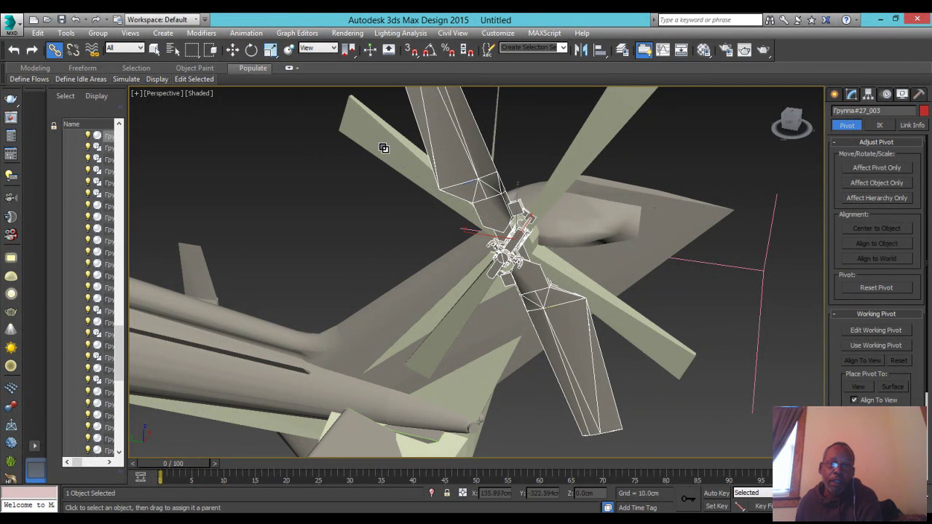
drag(381, 141, 381, 137)
Align the rig's main rotor mesh centre to centre with the helicopter's main rotor in X, Y and Z position
middle_drag(381, 137, 436, 184)
scroll(436, 184, down, 4)
scroll(437, 180, down, 5)
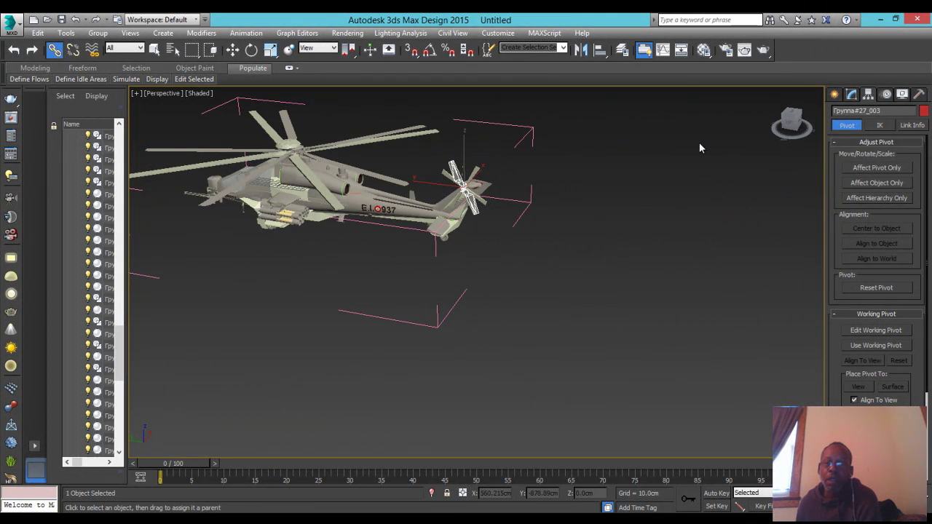
drag(791, 122, 145, 137)
middle_drag(347, 209, 462, 215)
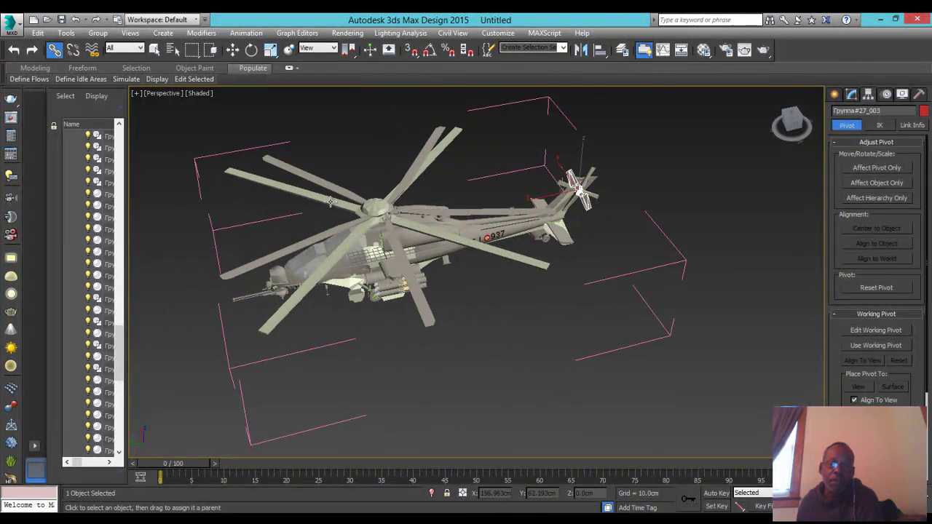
click(328, 202)
middle_drag(447, 169, 487, 166)
click(599, 50)
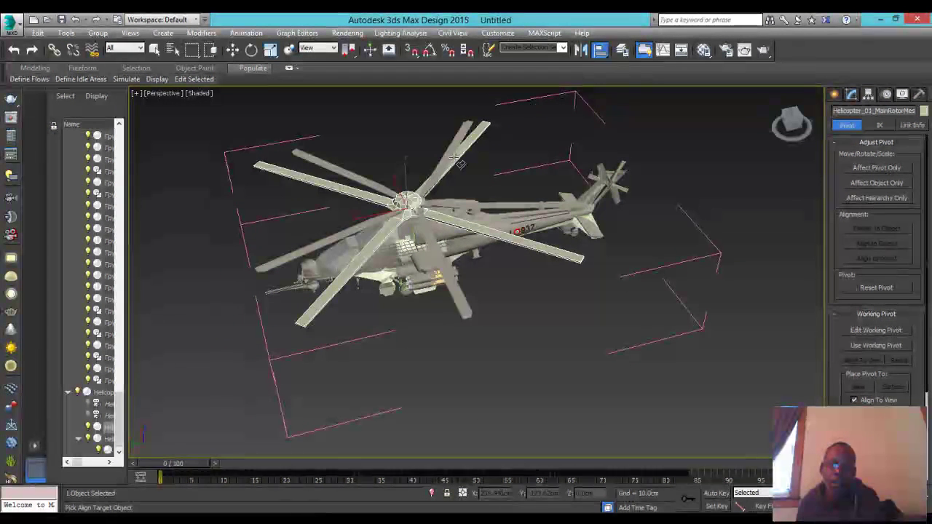
click(373, 187)
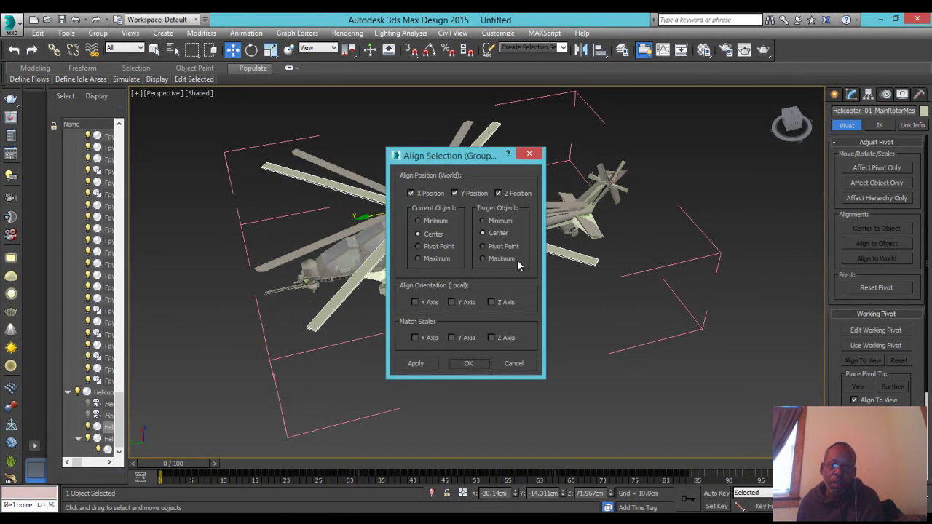
click(470, 362)
Move the rig's main rotor mesh over the helicopter's hub, to about X -0.6, Y -17.0 and Z 49.2 cm
alt+middle_drag(474, 325, 437, 183)
scroll(436, 200, up, 5)
scroll(436, 197, down, 4)
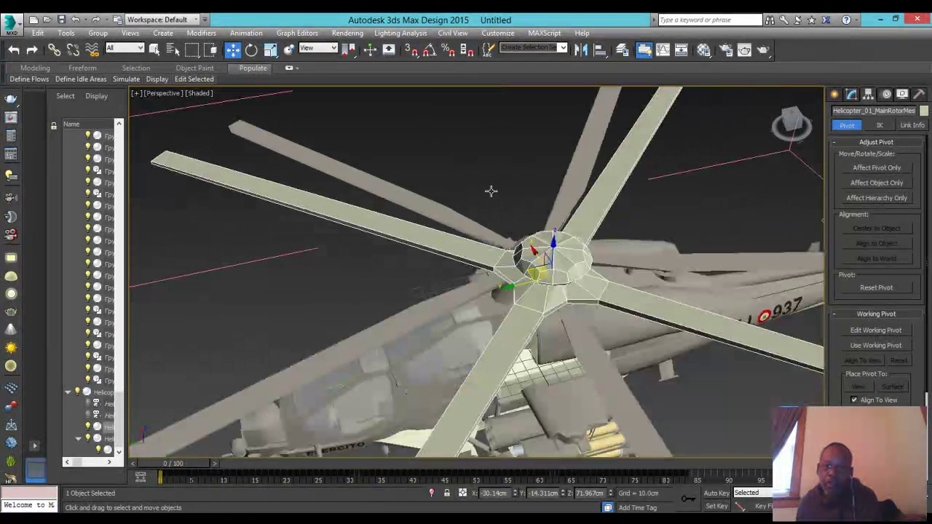
drag(792, 122, 180, 130)
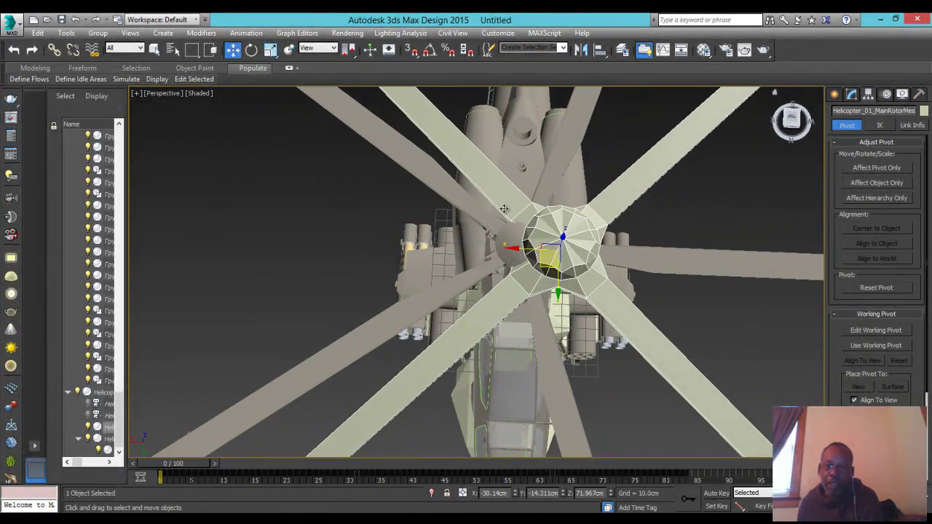
drag(524, 249, 499, 247)
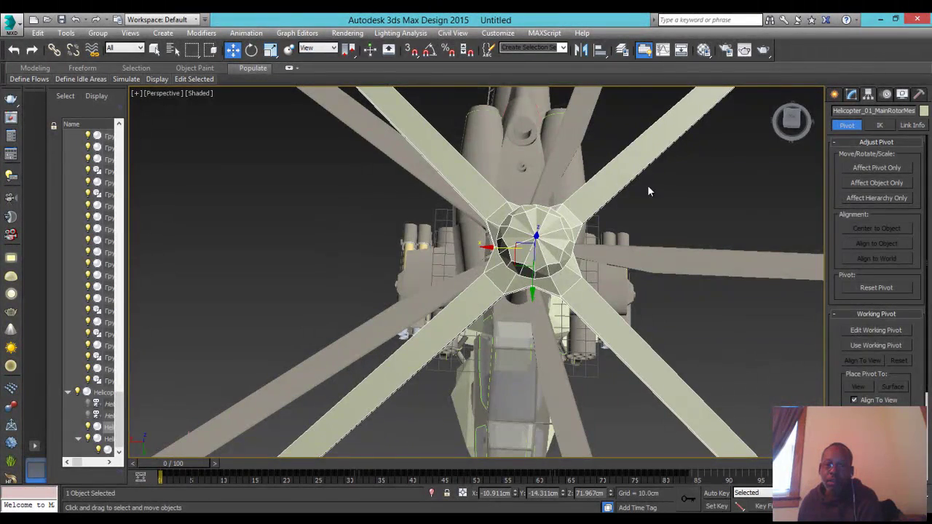
drag(794, 124, 623, 196)
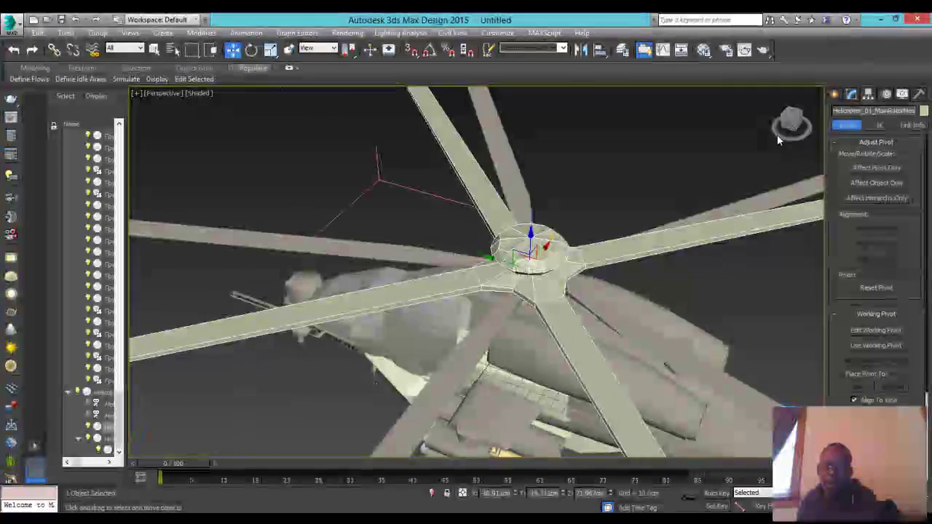
mouse_move(547, 249)
mouse_down()
mouse_move(567, 219)
mouse_move(558, 238)
mouse_move(543, 230)
mouse_move(544, 243)
mouse_up()
drag(782, 113, 773, 149)
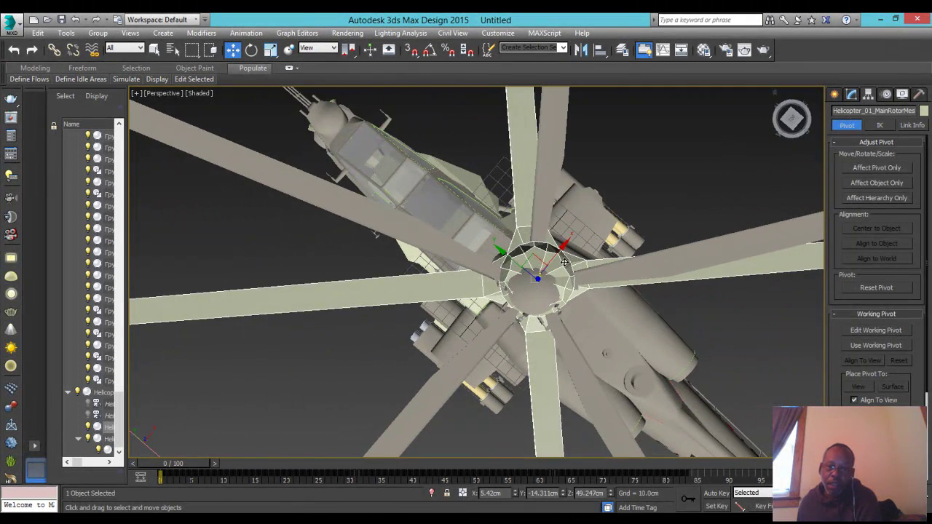
drag(537, 259, 535, 267)
scroll(532, 292, up, 3)
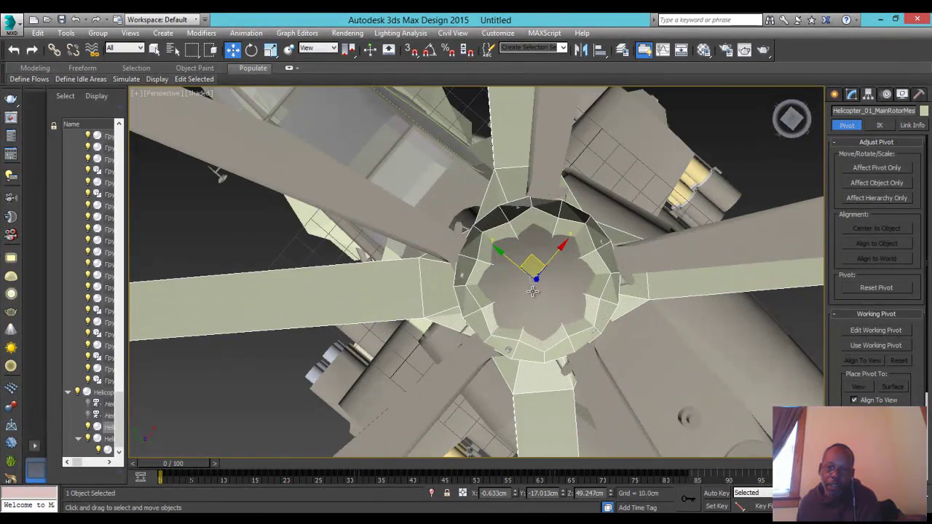
Raise the rig's main rotor mesh slightly at the hub, to about Z 49.7 cm
drag(788, 125, 140, 446)
middle_drag(589, 222, 664, 208)
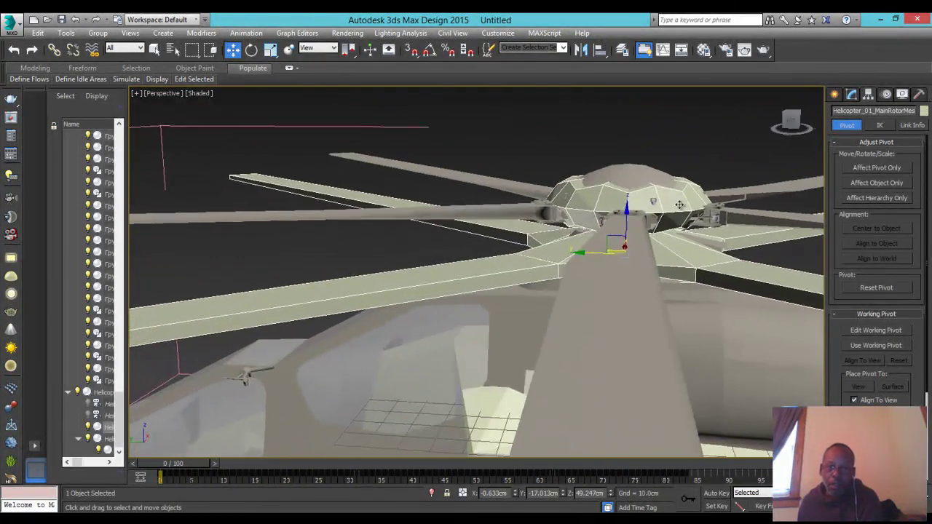
scroll(657, 207, down, 3)
drag(642, 190, 643, 192)
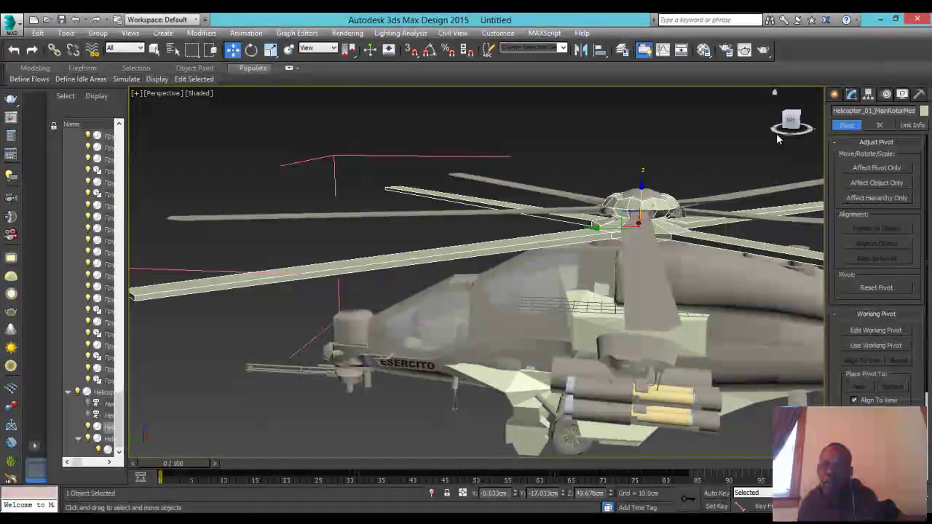
Link the helicopter's main rotor (Group_019) to the rig's main rotor mesh as its parent
click(450, 218)
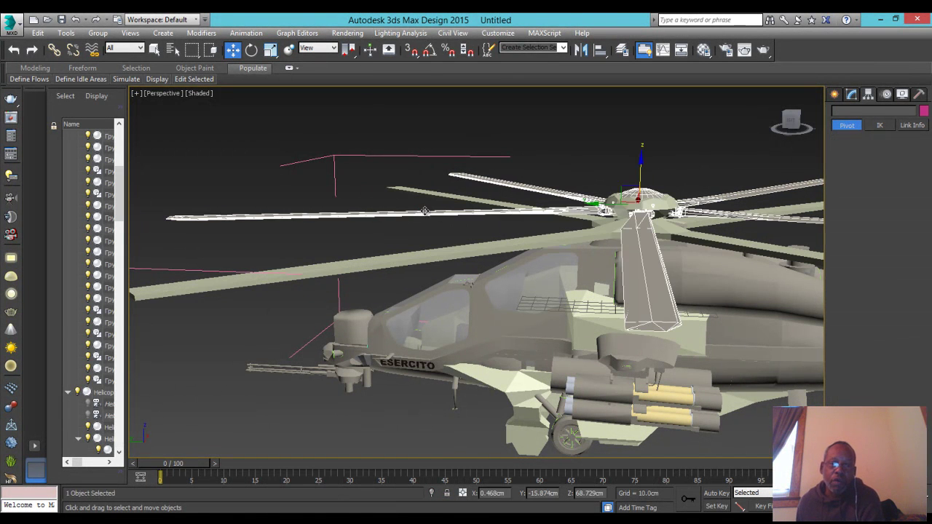
click(54, 49)
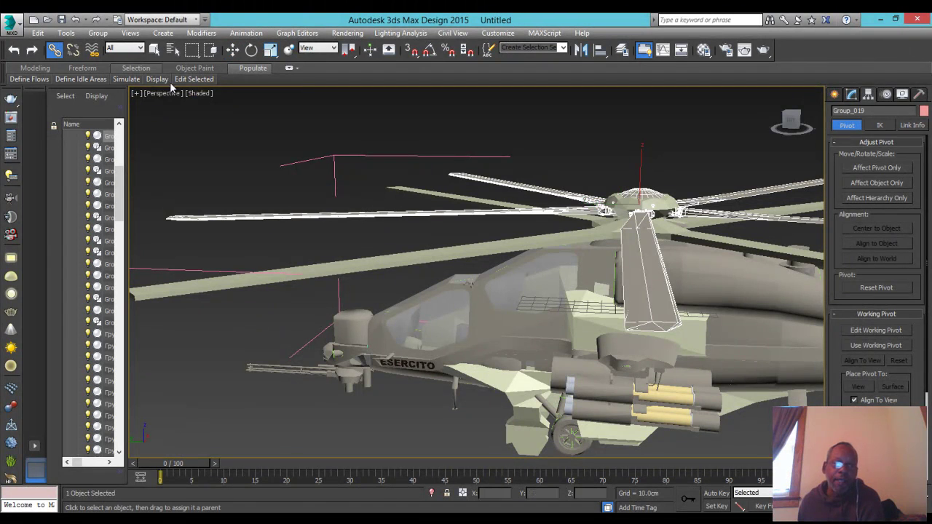
drag(369, 257, 368, 259)
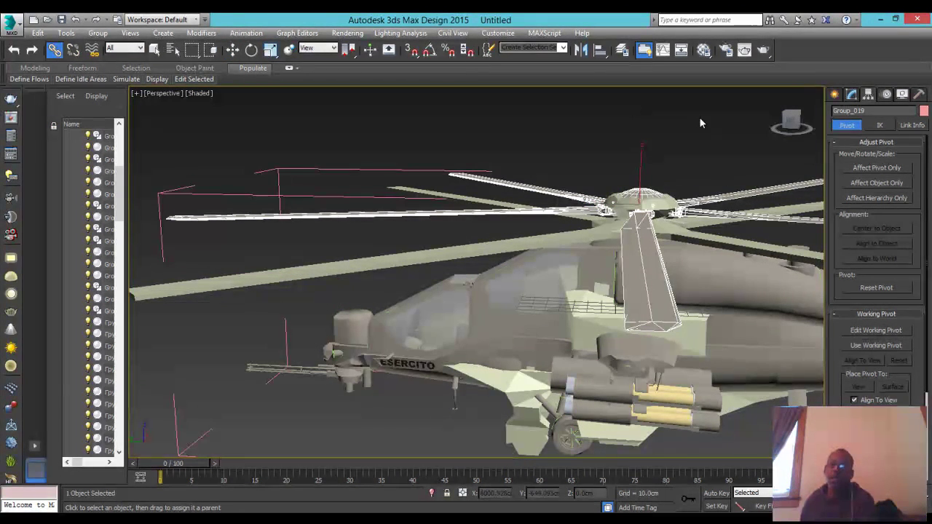
Scrub the first frames of the timeline to check how both linked rotors turn with the rig
drag(792, 120, 649, 204)
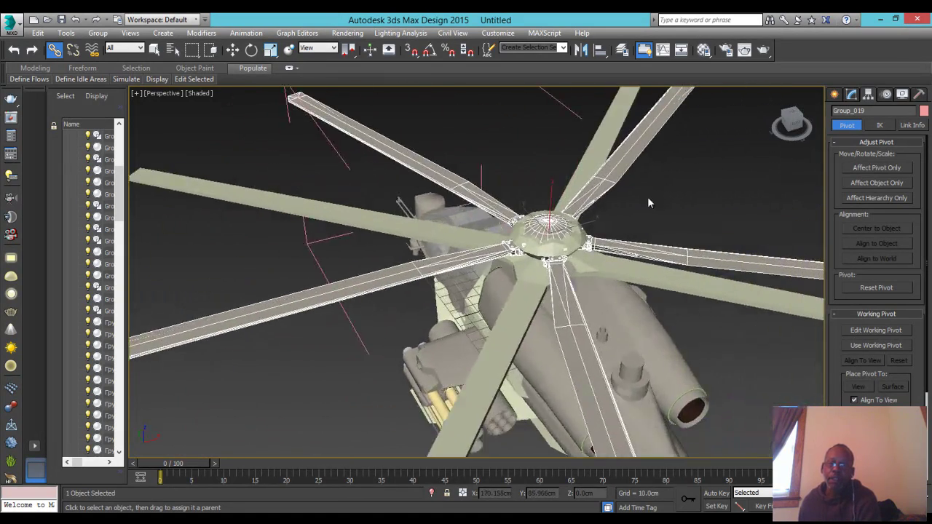
scroll(648, 200, down, 8)
middle_drag(689, 190, 659, 211)
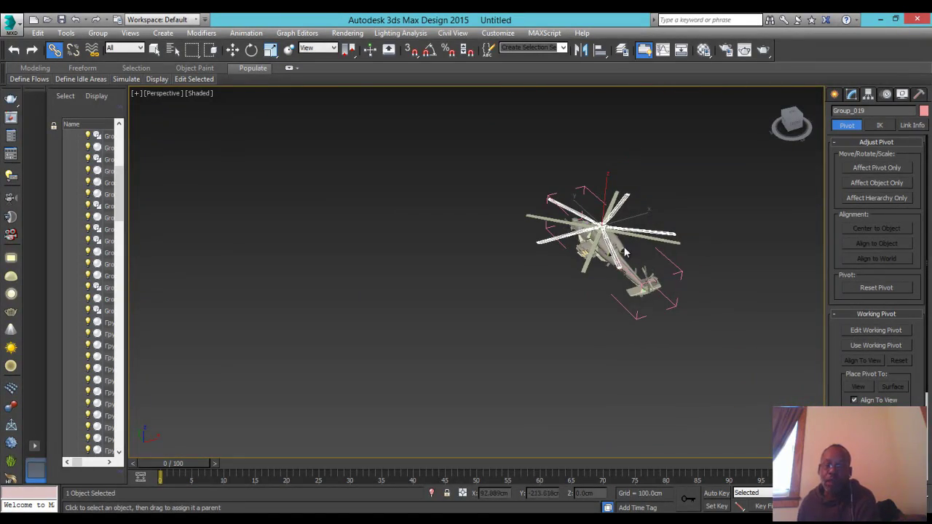
scroll(614, 236, up, 8)
scroll(583, 240, down, 5)
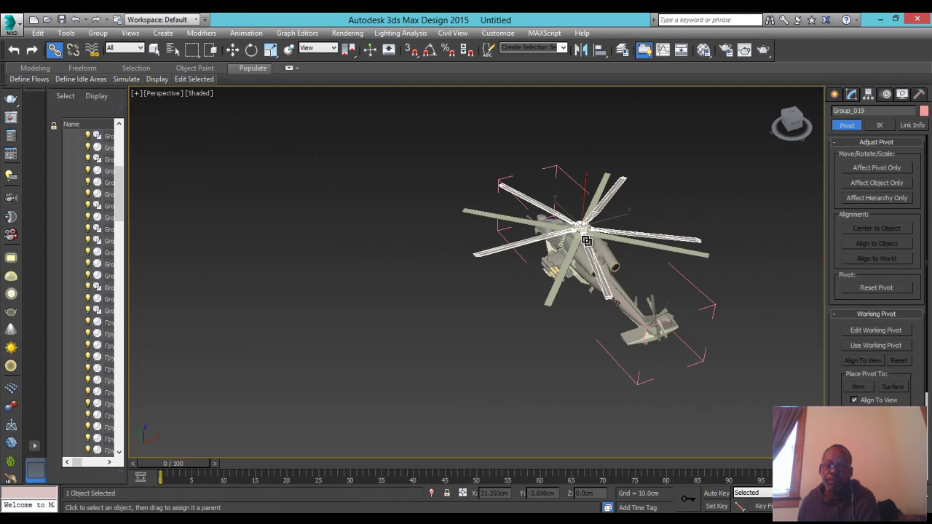
drag(188, 467, 161, 479)
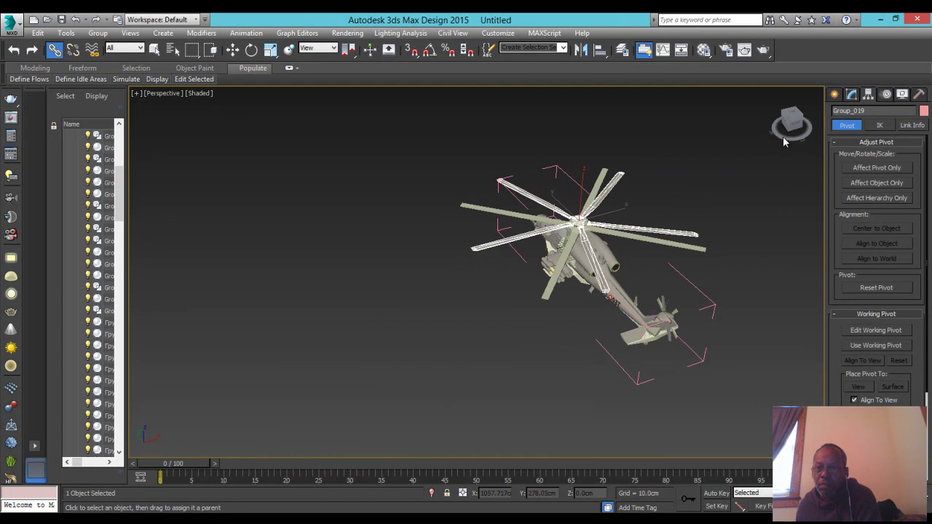
drag(793, 122, 816, 111)
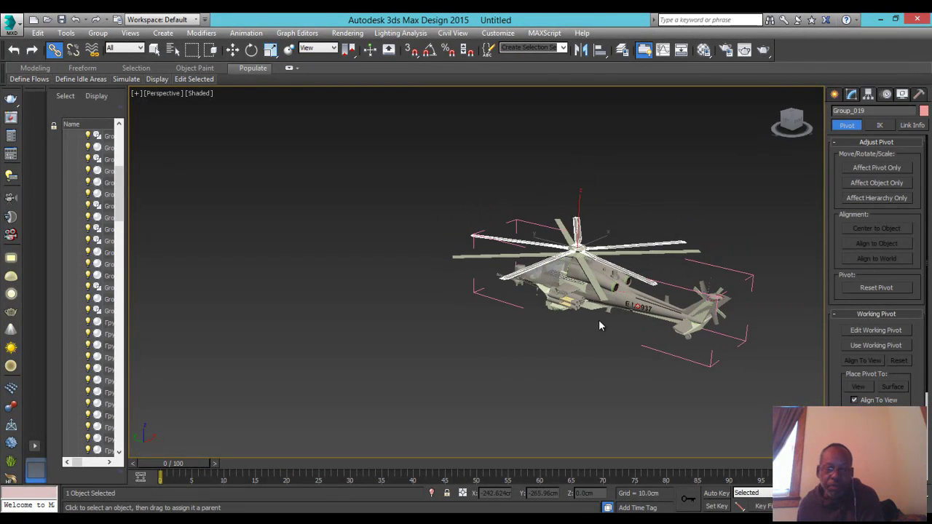
key(q)
drag(195, 463, 196, 489)
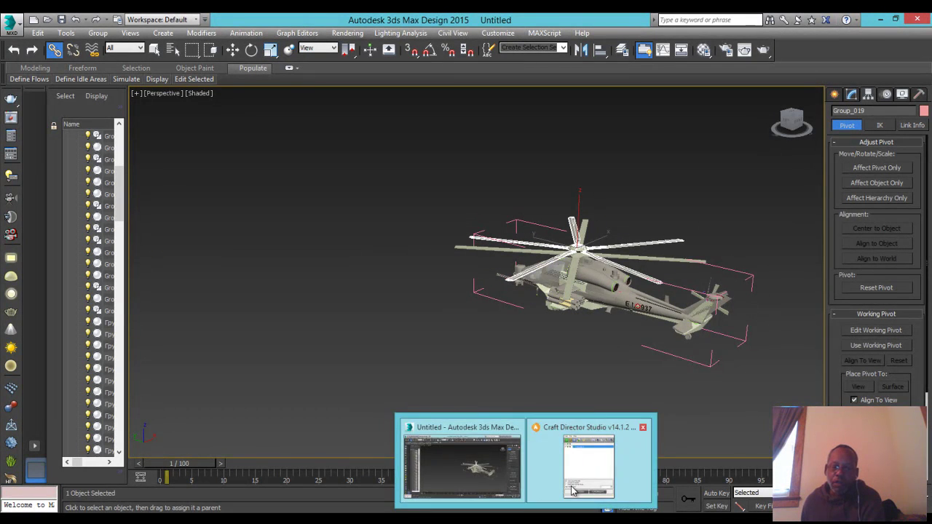
Switch to Craft Director Studio, hide Helicopter_01's rig meshes and start recording, with the window moved clear of the helicopter
click(588, 457)
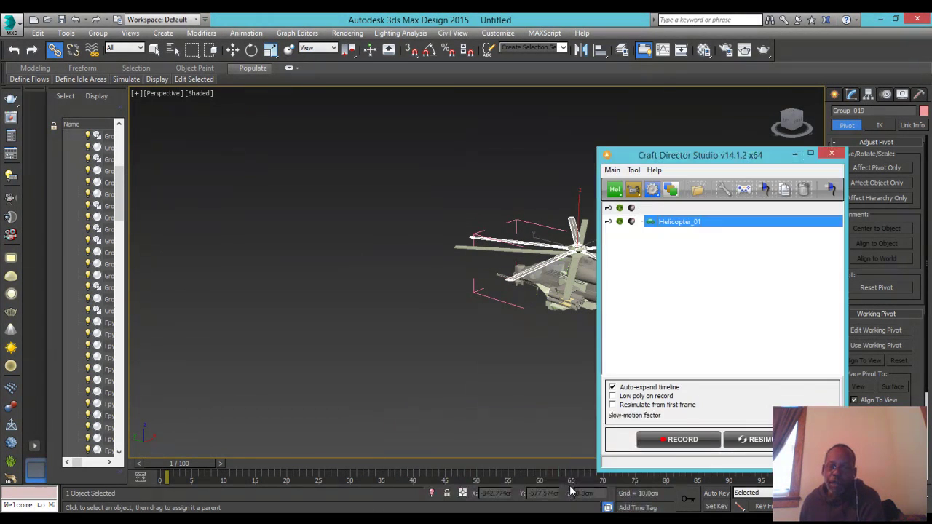
click(620, 223)
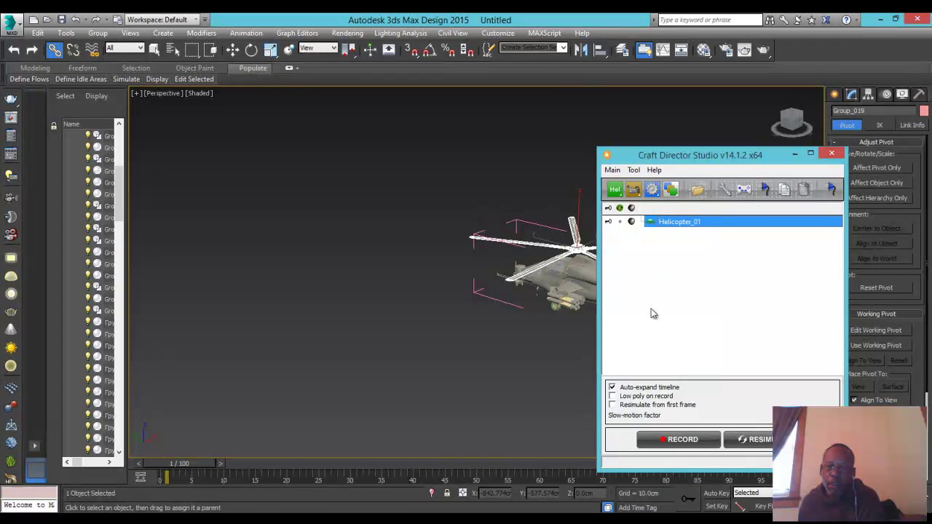
click(683, 439)
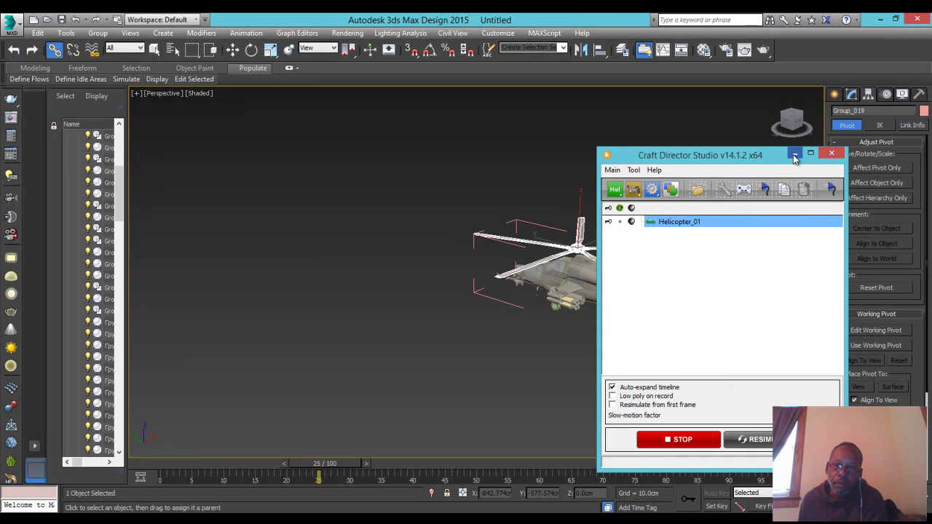
drag(739, 160, 290, 127)
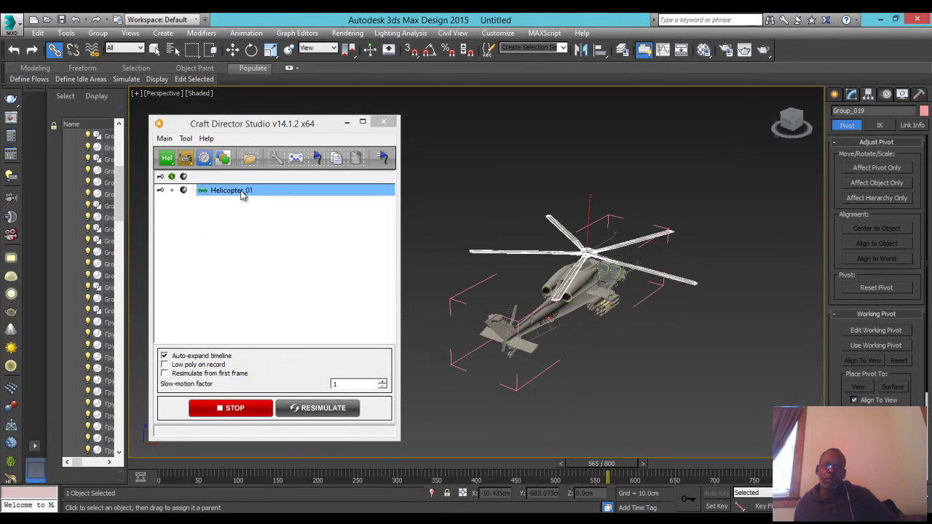
Stop the recording and set Helicopter_01's main rotor rotation speed to 175
click(234, 409)
right_click(260, 194)
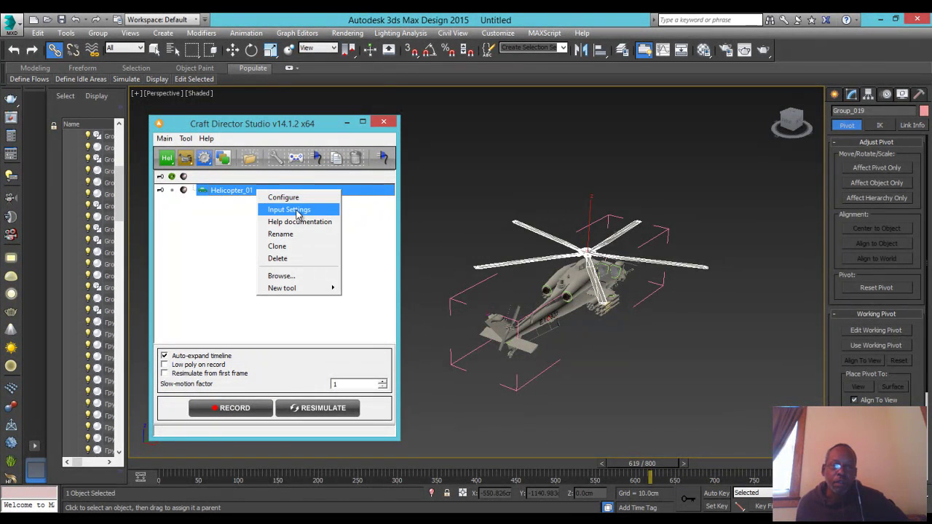
click(295, 200)
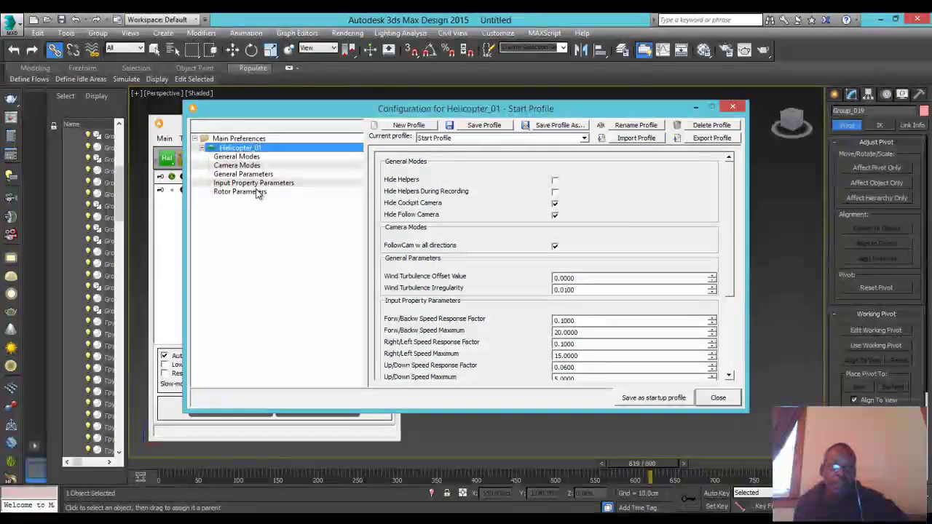
click(259, 192)
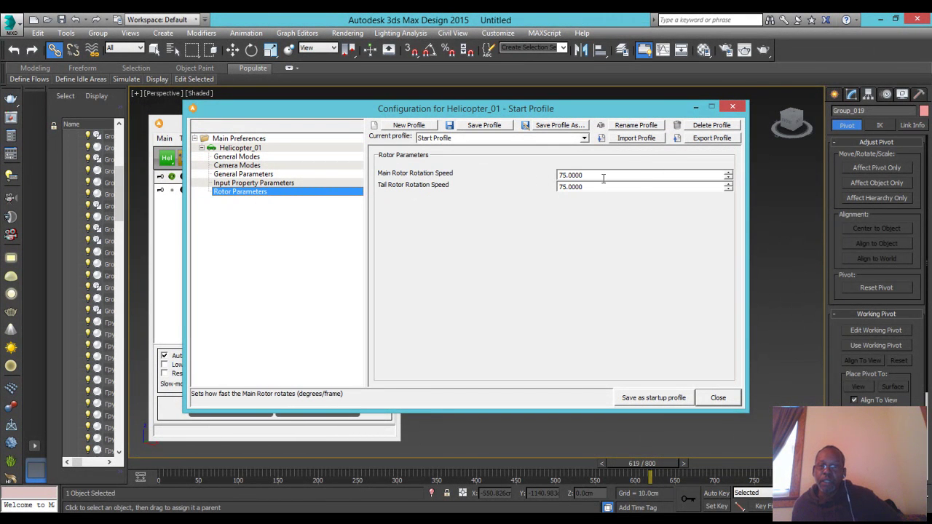
click(562, 175)
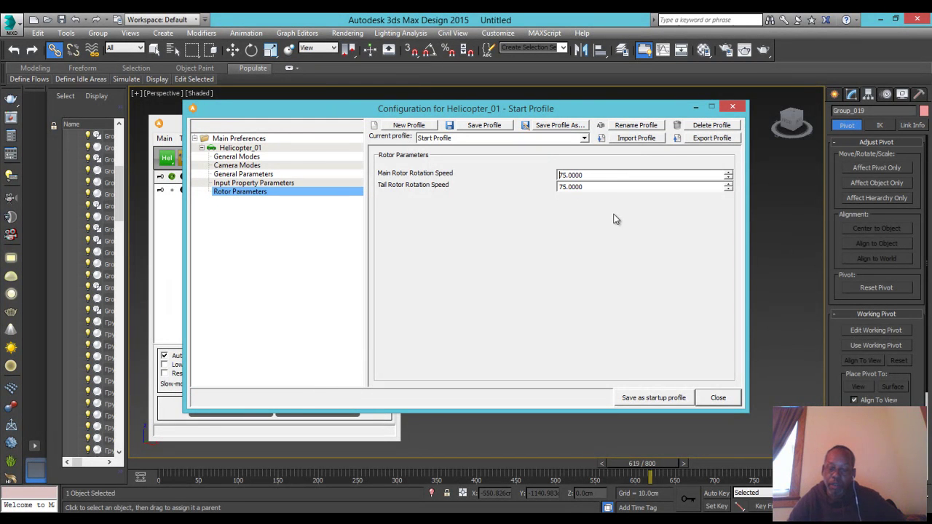
text(1)
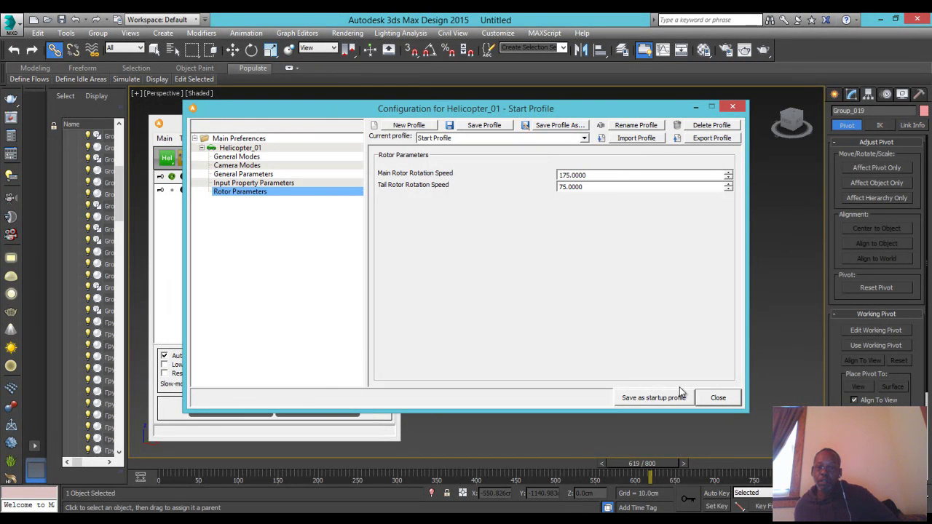
click(718, 397)
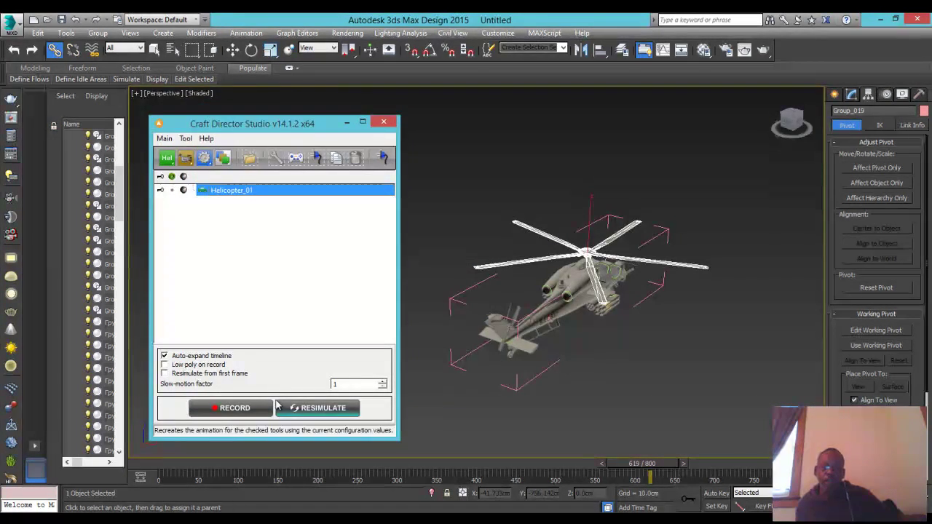
Record a short test take to try the faster main rotor, stop it and return to frame 0
click(246, 409)
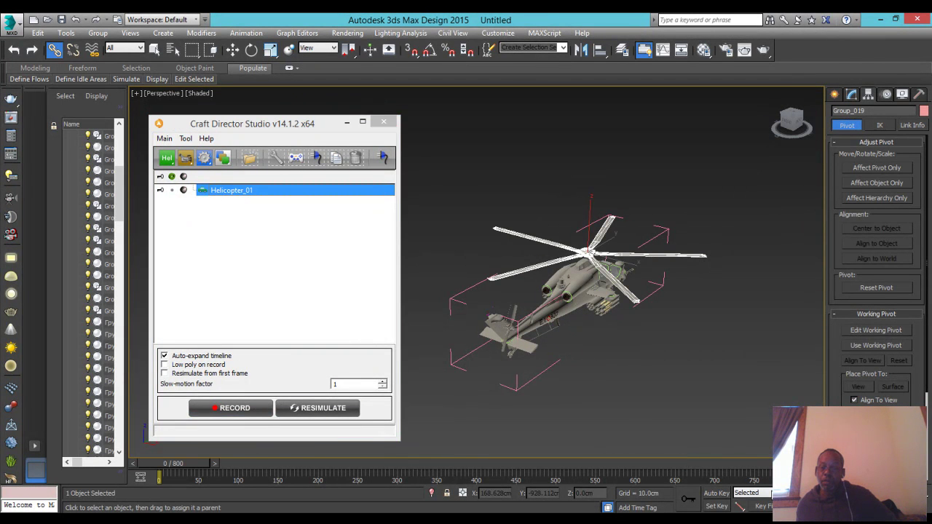
click(246, 410)
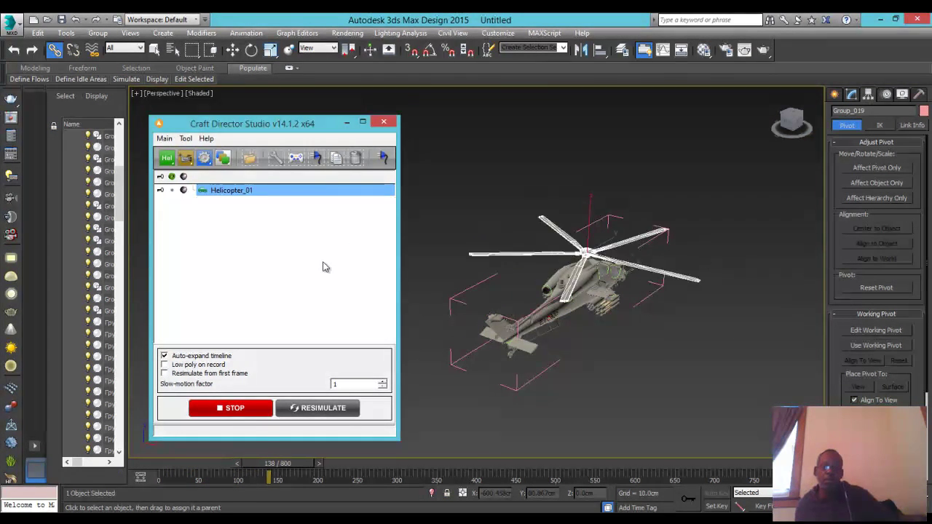
click(230, 409)
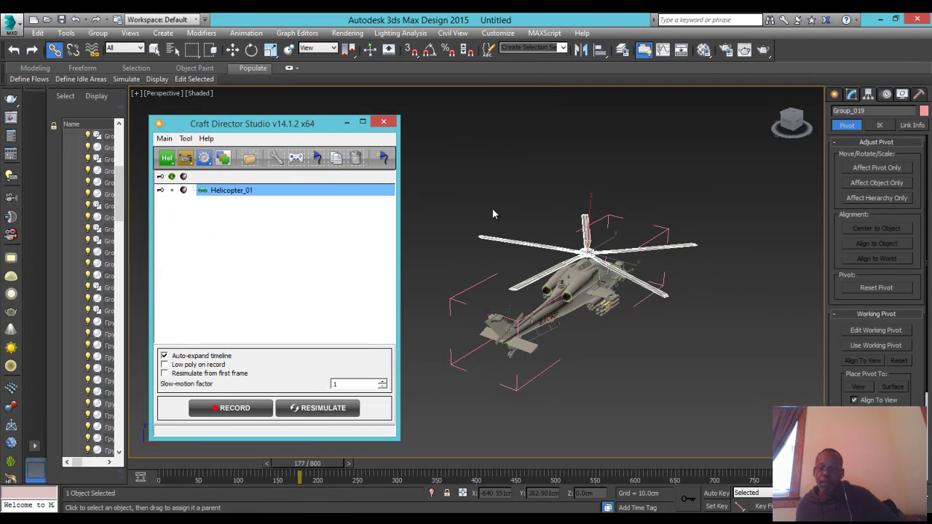
click(798, 493)
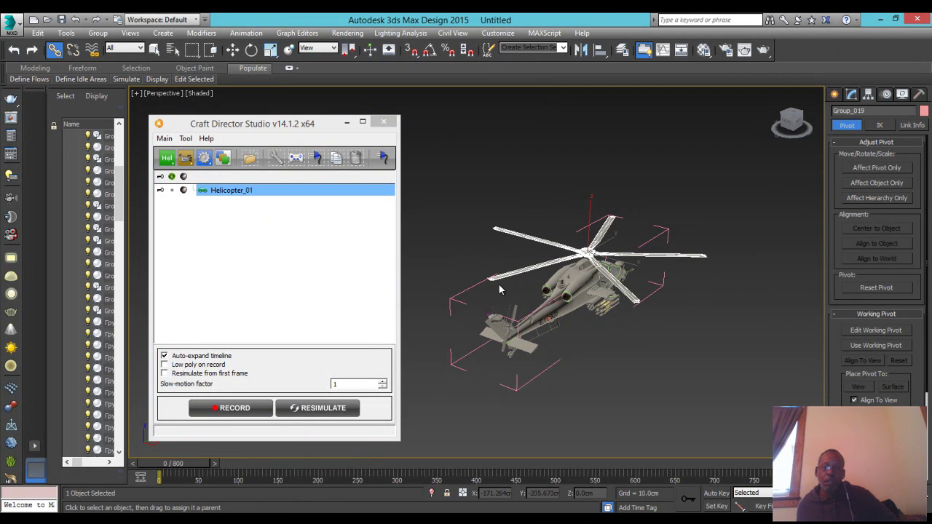
Set both the main and tail rotor rotation speeds of Helicopter_01 to 125
right_click(334, 197)
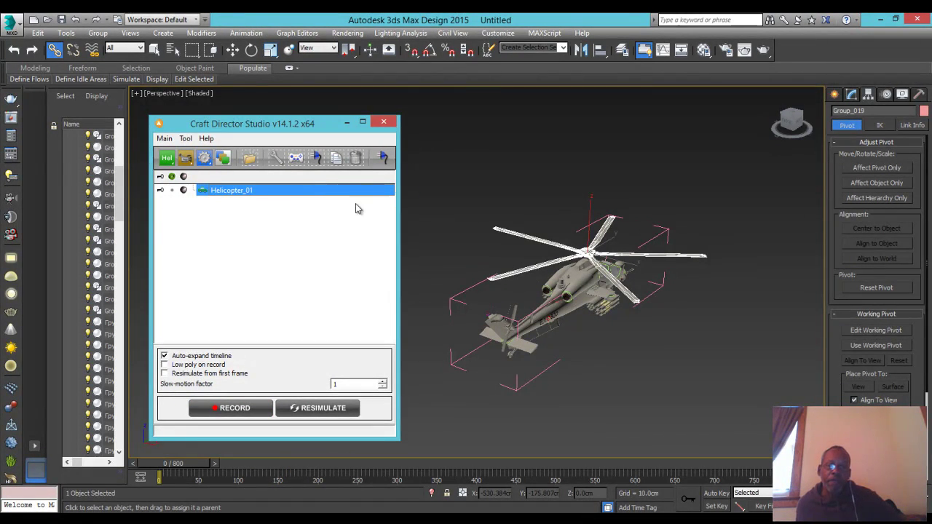
click(360, 201)
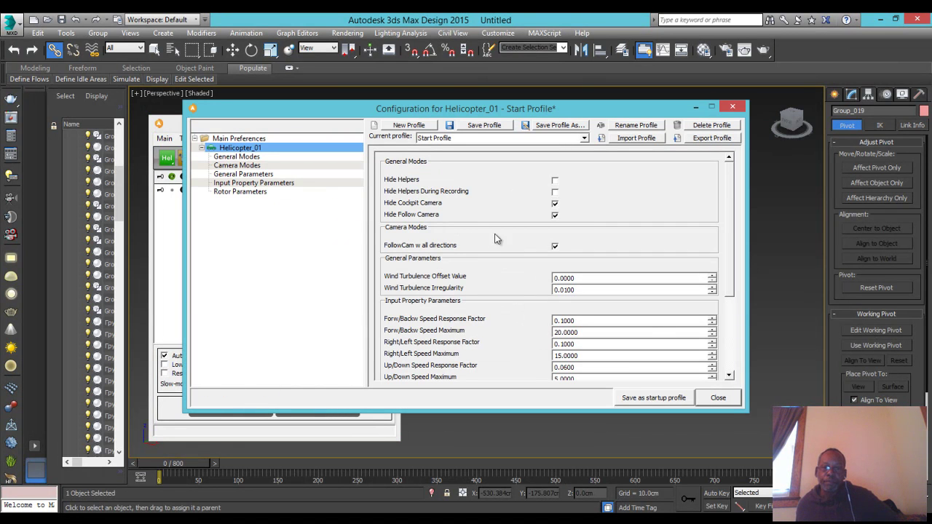
click(241, 192)
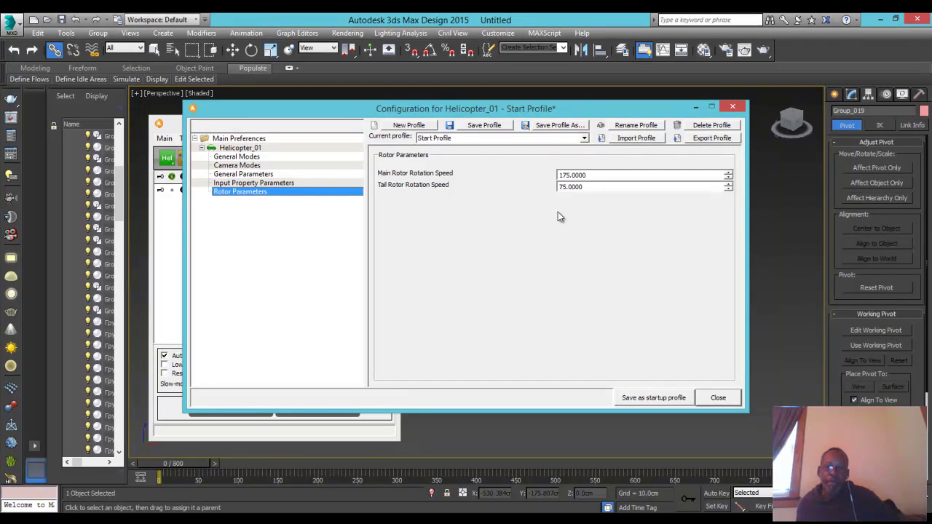
double_click(569, 176)
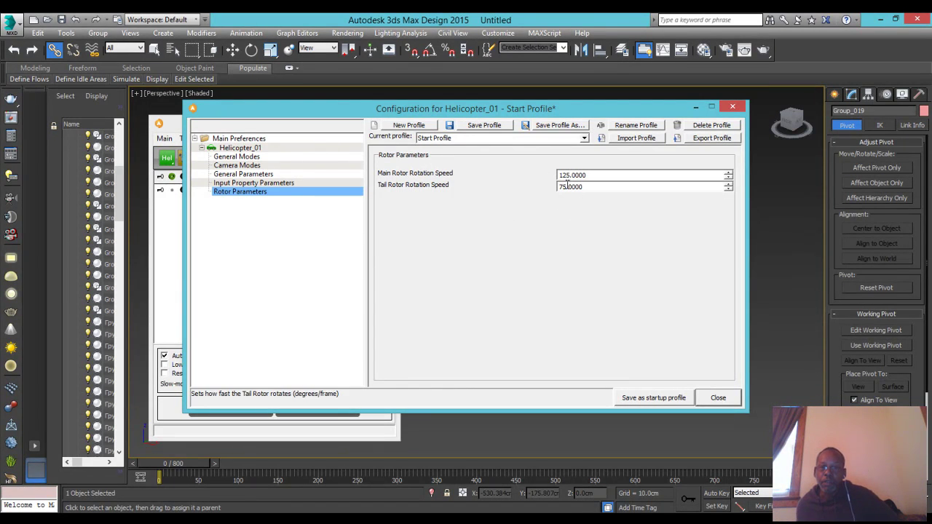
text(12)
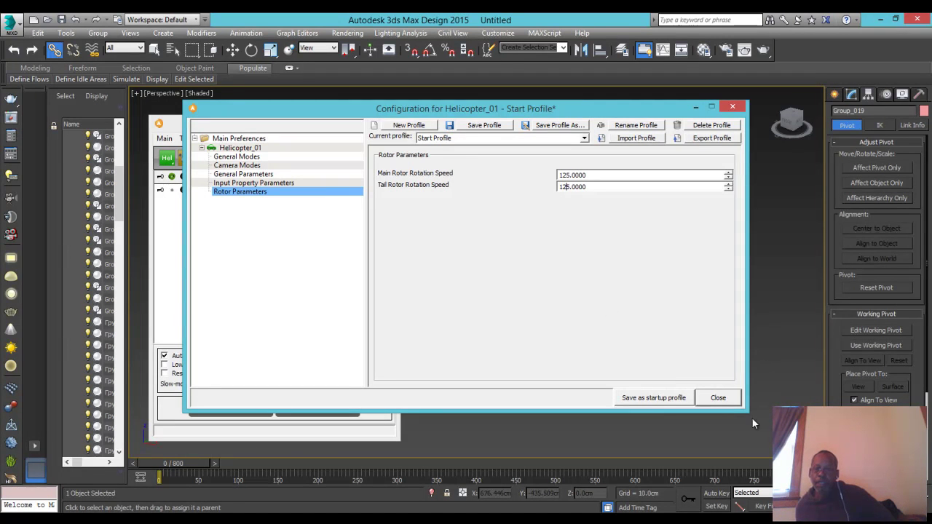
click(718, 397)
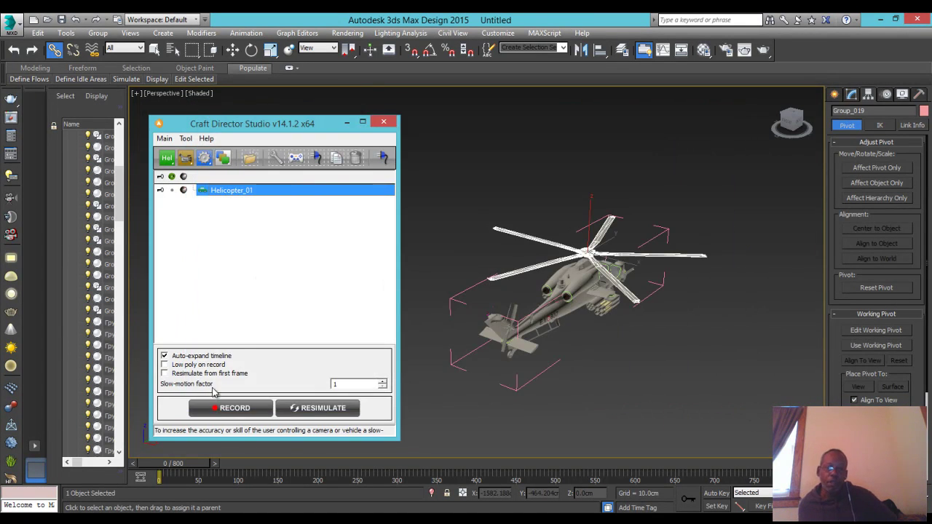
Record a short take with the current rotor speeds, stop it and play it back from the start
click(231, 409)
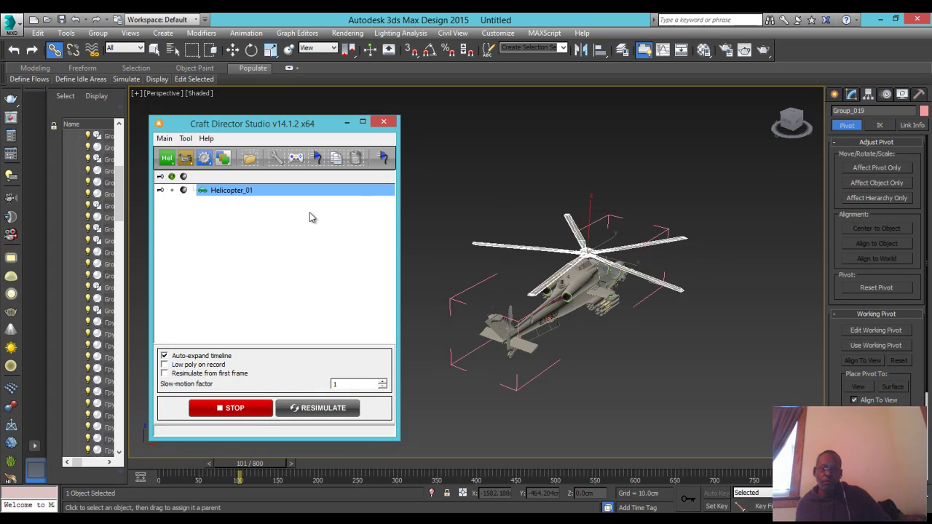
click(255, 411)
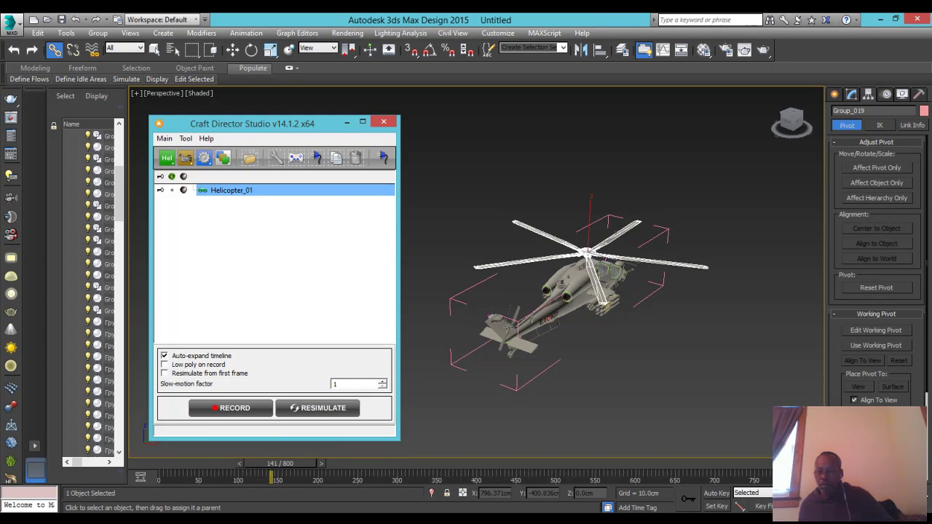
key(Home)
key(slash)
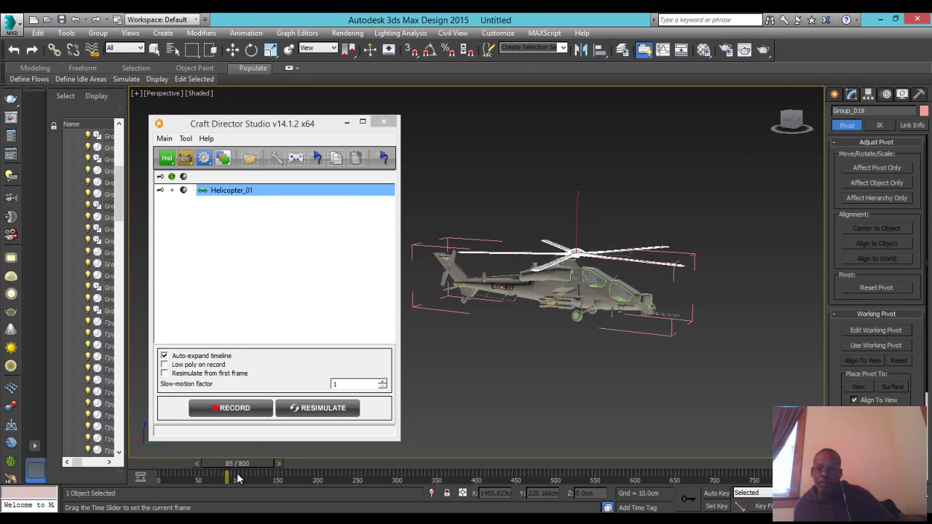
Examine the tail rotor's placement against the tail from close up and several angles at frame 89
click(329, 421)
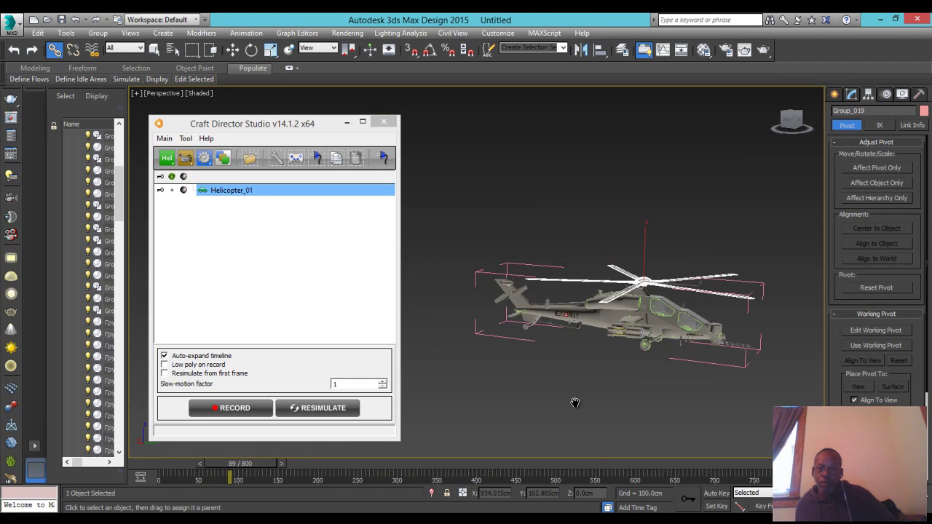
scroll(508, 290, up, 10)
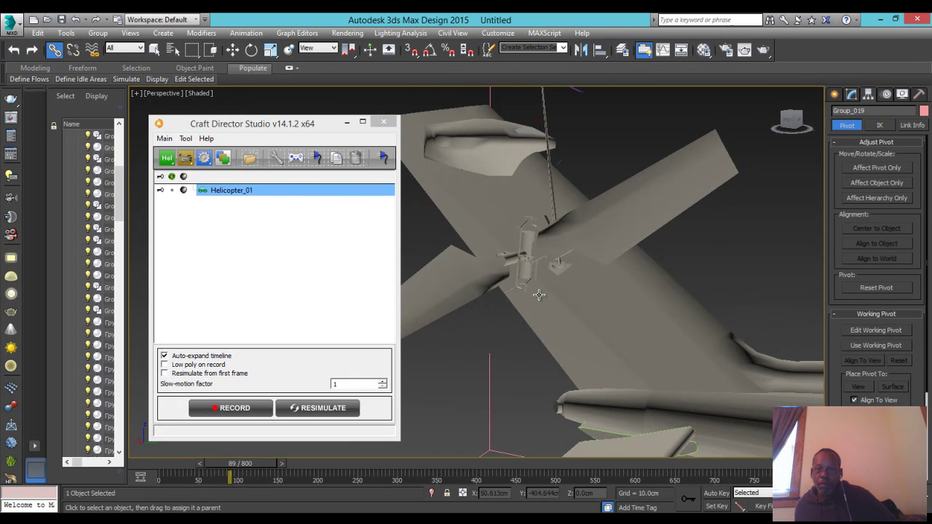
drag(795, 121, 745, 133)
middle_drag(605, 284, 428, 358)
scroll(658, 195, down, 5)
middle_drag(743, 182, 664, 207)
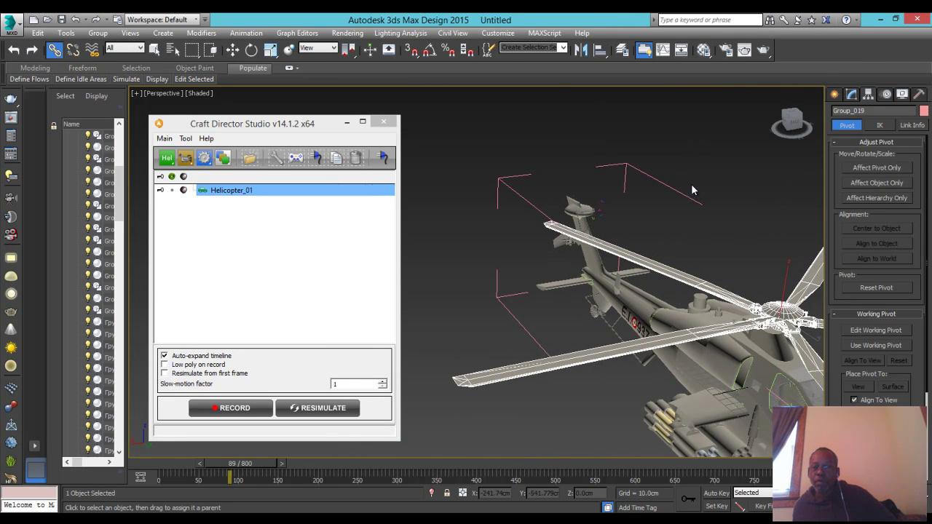
click(797, 128)
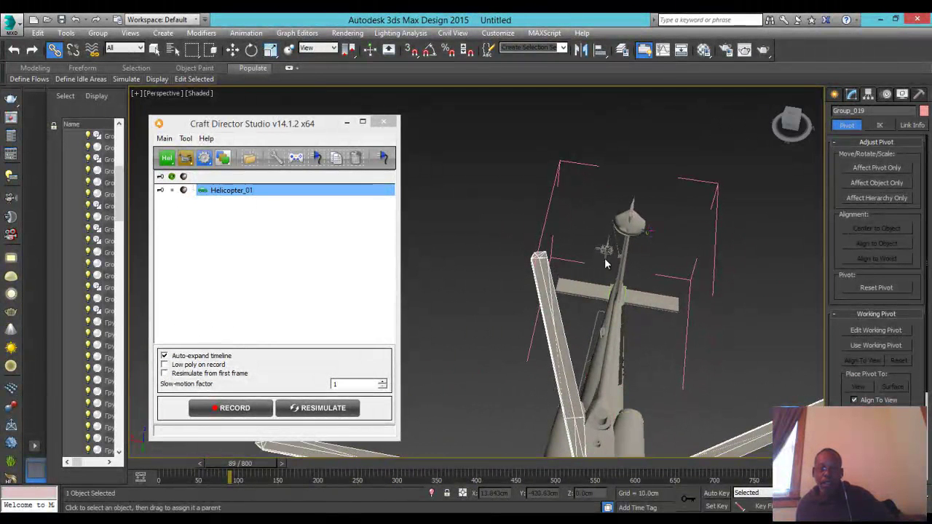
With the rig meshes shown at frame 0, move the helicopter's tail rotor (Группа#27_003) on the tail to about X -24, Y -436, Z 37.8 cm
click(237, 409)
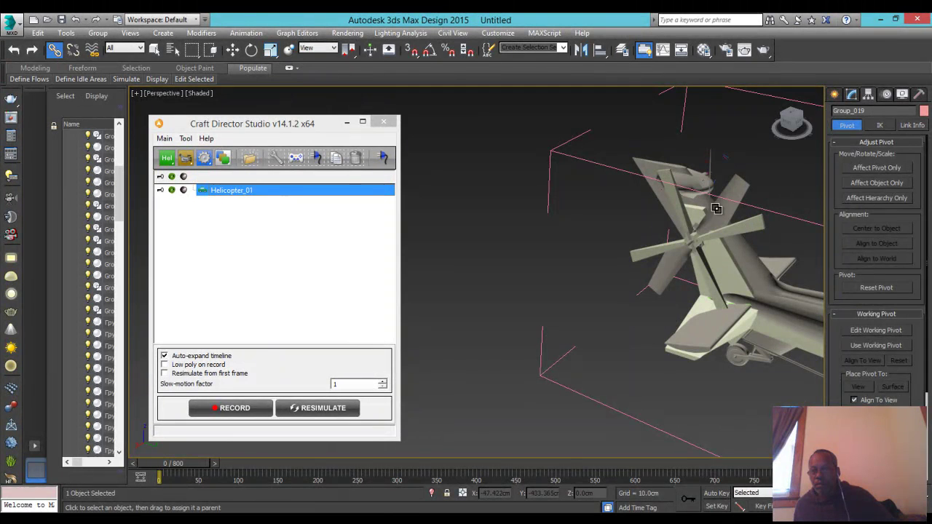
click(721, 208)
drag(806, 115, 700, 129)
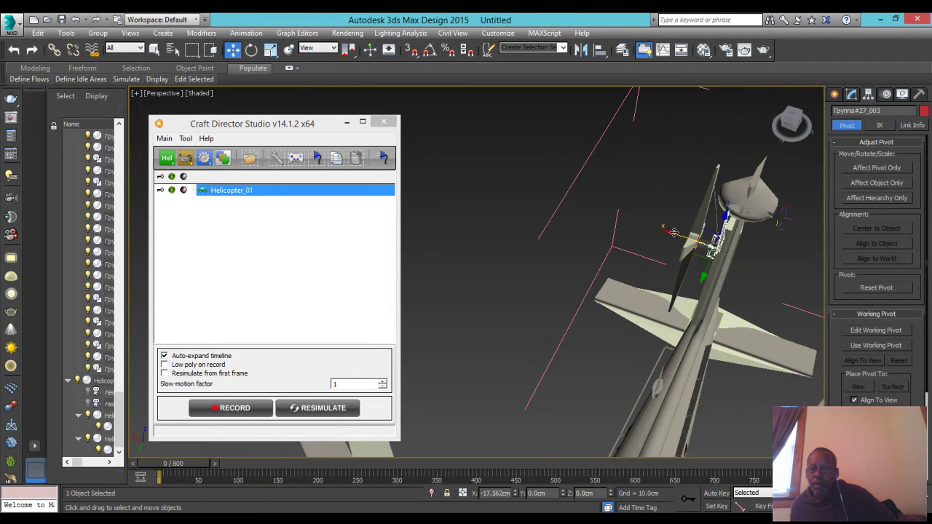
drag(701, 246, 702, 246)
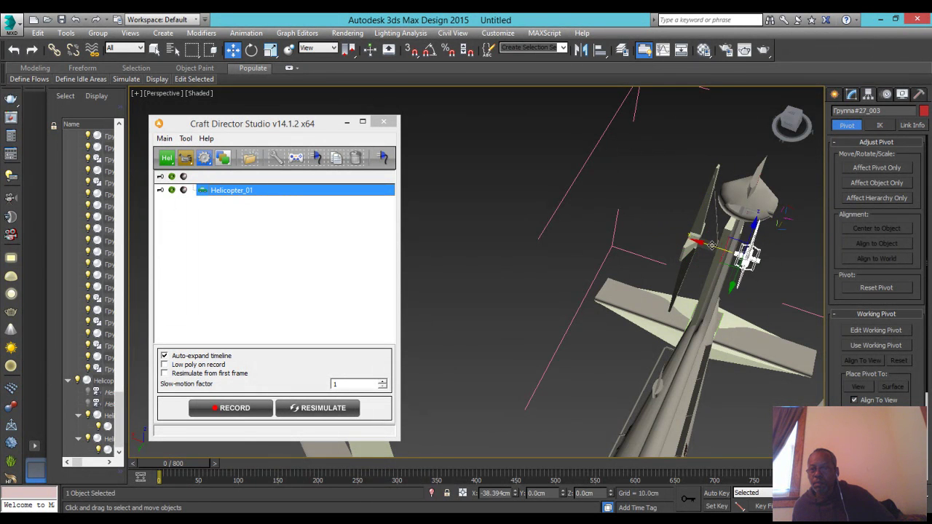
drag(788, 126, 708, 99)
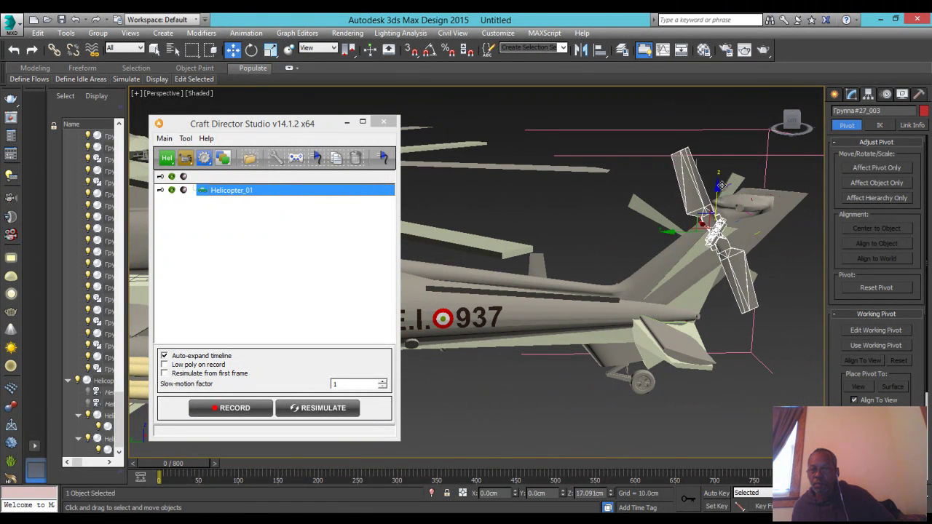
drag(796, 124, 792, 116)
middle_drag(771, 208, 707, 258)
scroll(670, 247, up, 5)
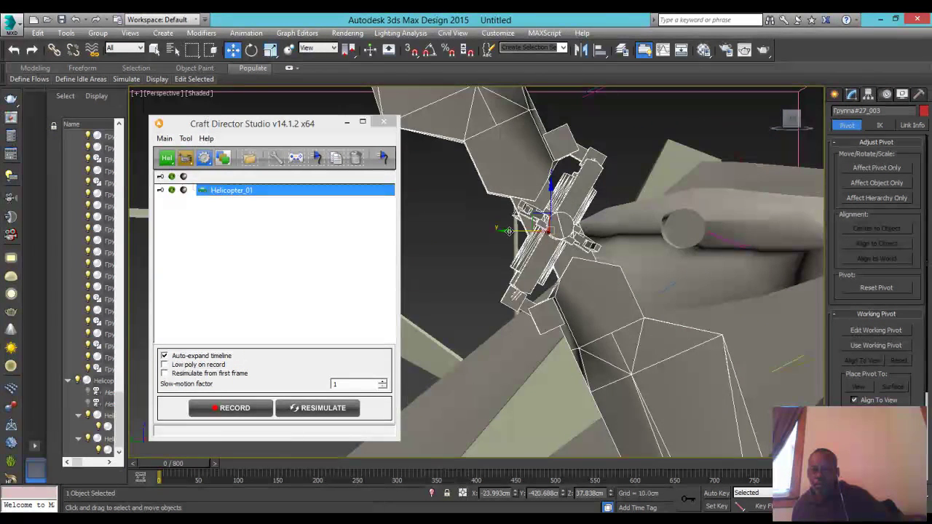
middle_drag(508, 231, 630, 235)
drag(631, 236, 630, 236)
drag(792, 119, 255, 131)
drag(782, 129, 639, 199)
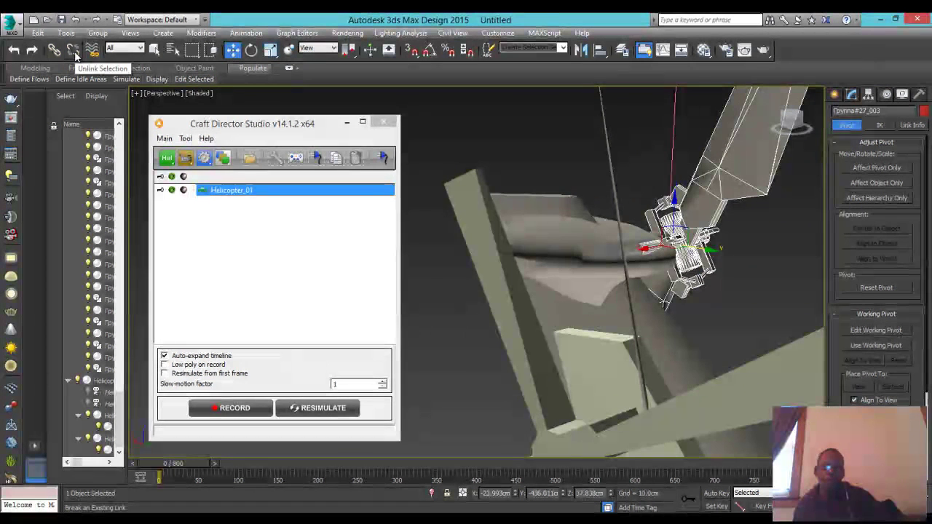
Unlink the helicopter's tail rotor and align Helicopter_01_TailRotorMesh to it center to center in X, Y and Z
click(73, 51)
click(491, 276)
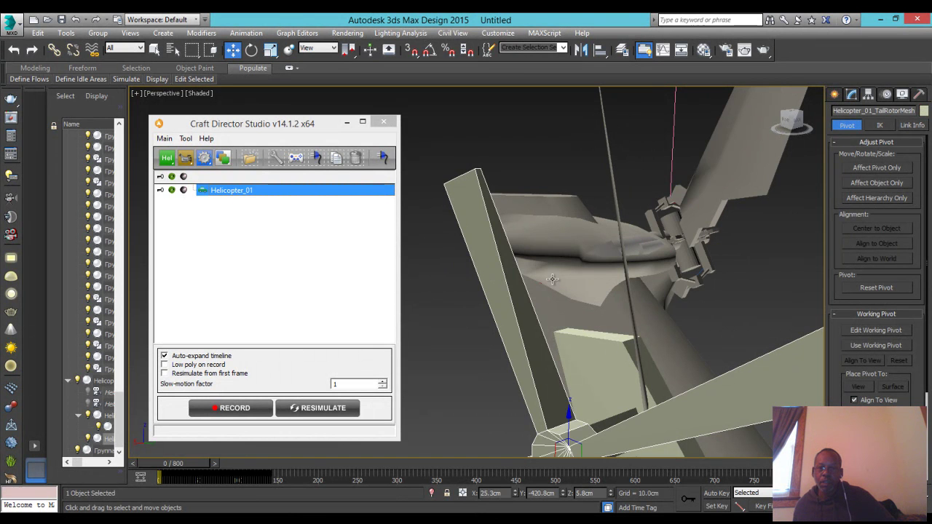
scroll(553, 285, down, 5)
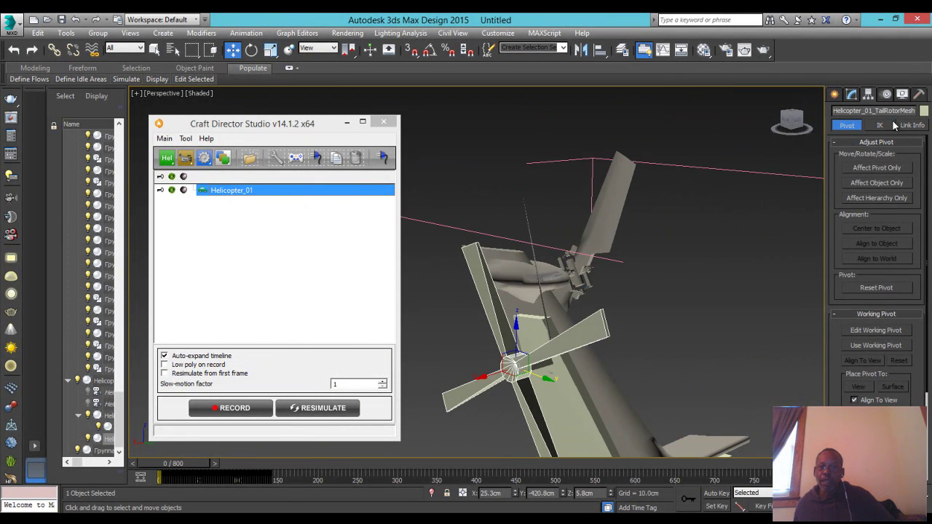
click(866, 167)
click(601, 52)
click(619, 203)
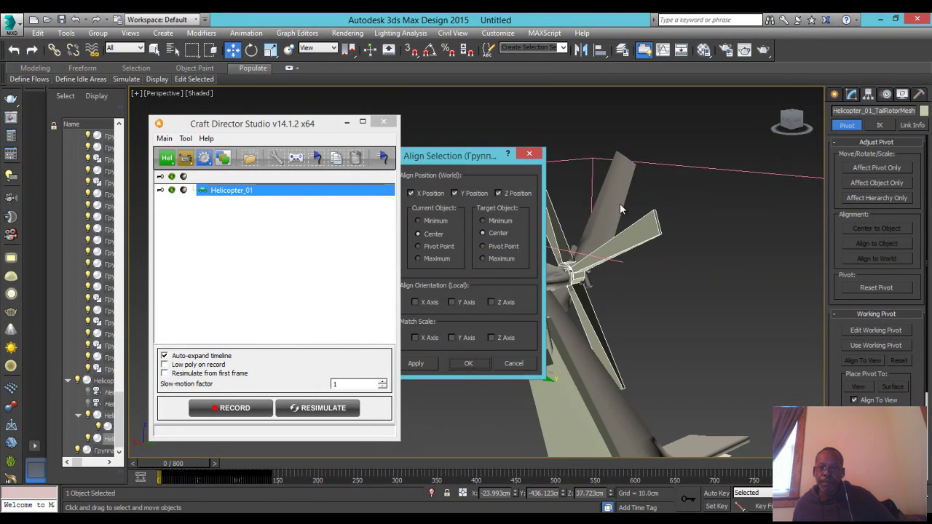
click(473, 366)
Check the tail rotor alignment from several angles, hiding the rig meshes briefly and showing them again
drag(787, 123, 656, 120)
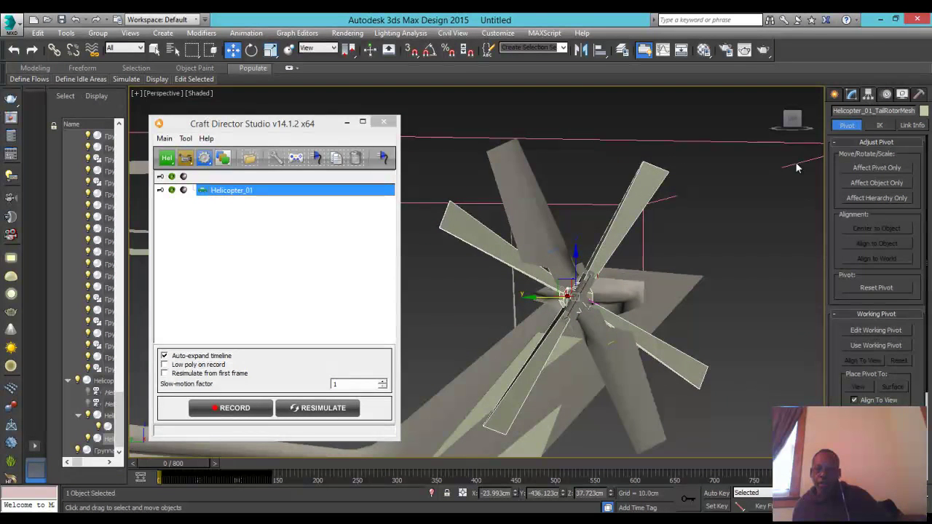
middle_drag(709, 243, 759, 195)
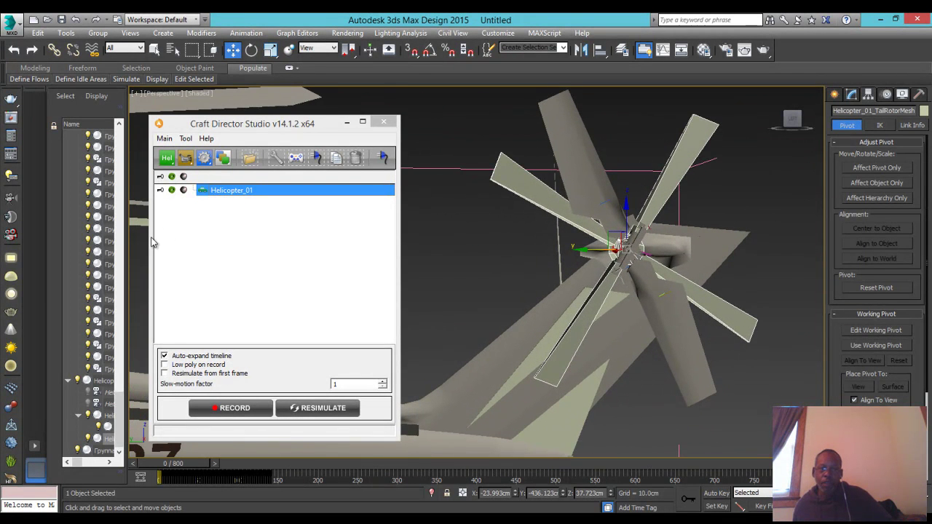
click(172, 191)
drag(784, 131, 764, 129)
click(174, 190)
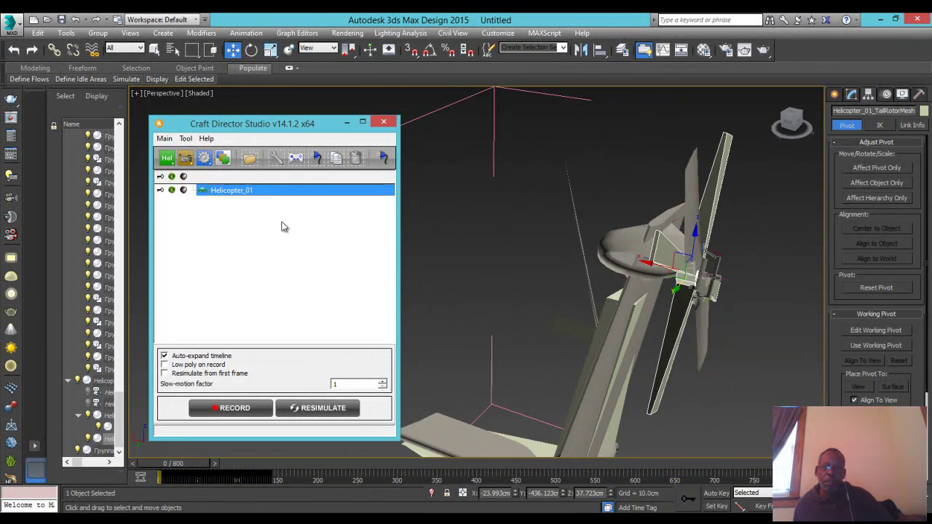
Link the helicopter's tail rotor to Helicopter_01_TailRotorMesh and record a test flight of Helicopter_01
mouse_move(785, 132)
mouse_down()
mouse_move(720, 125)
mouse_move(777, 140)
mouse_up()
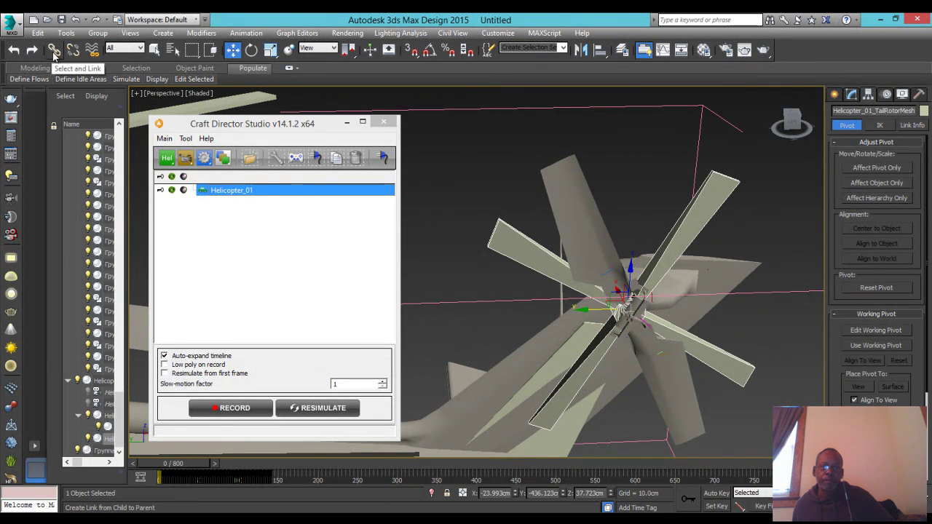
click(525, 229)
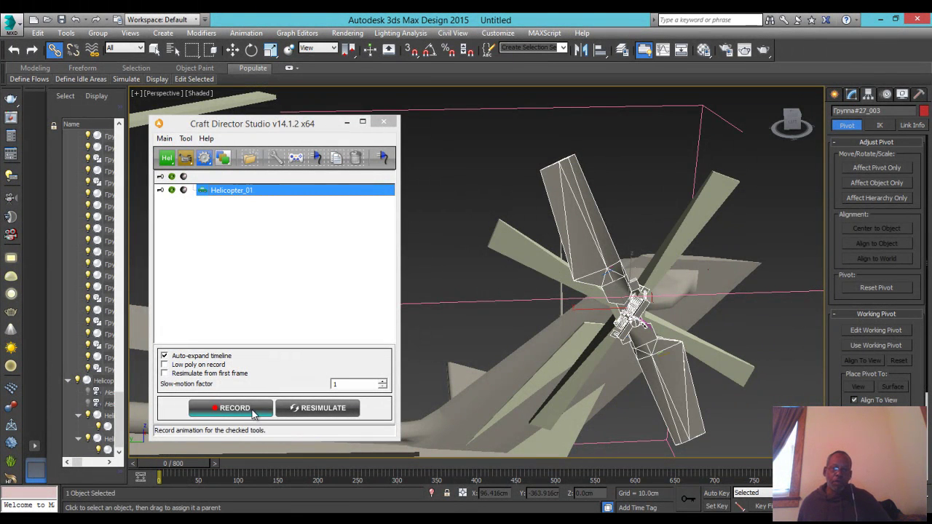
click(234, 408)
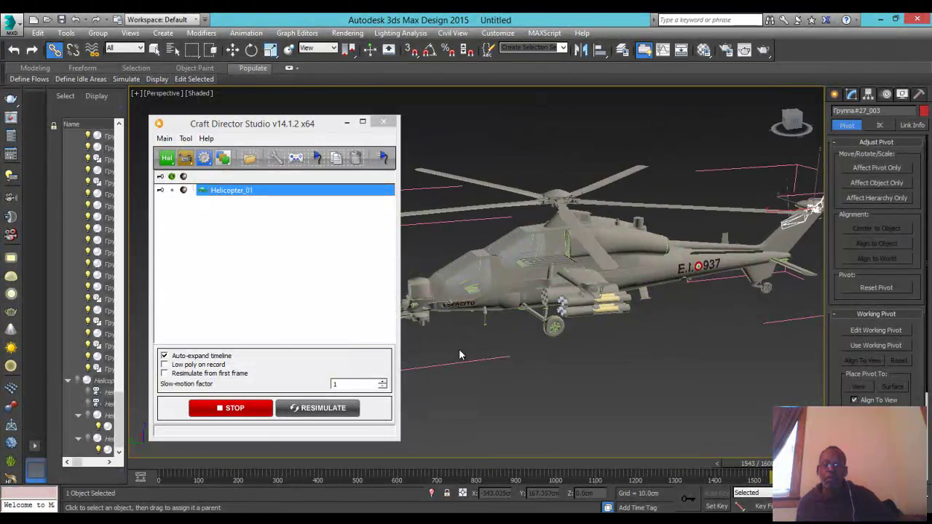
click(252, 413)
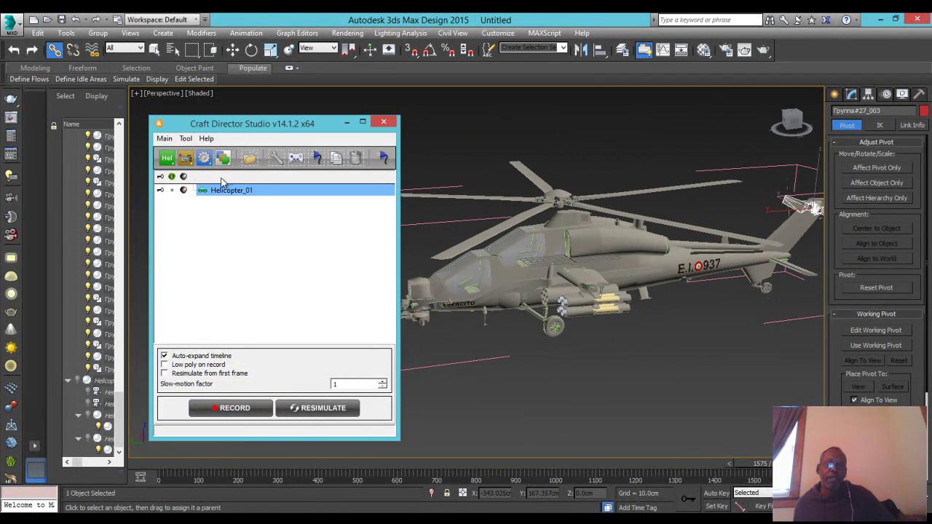
Show the Helicopter_01 rig meshes and close the helicopter body group Group001
click(171, 191)
middle_drag(668, 306, 734, 277)
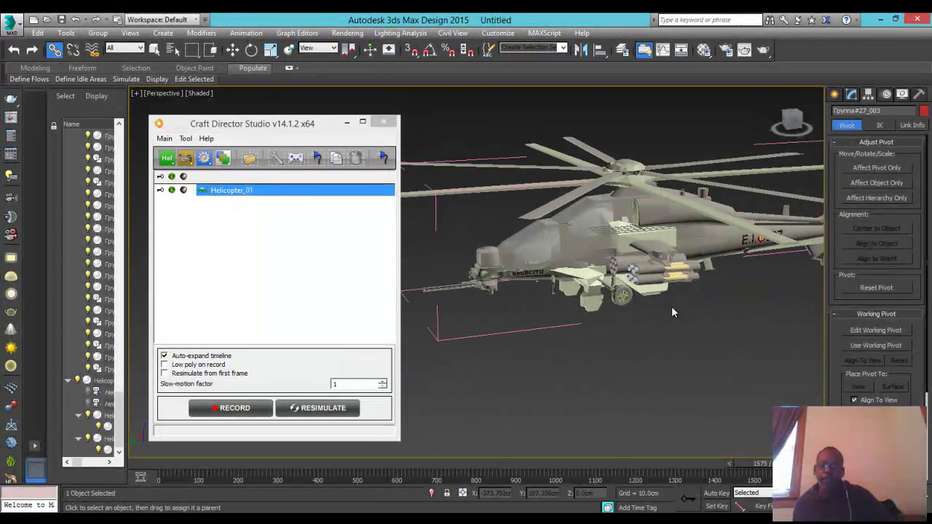
click(556, 325)
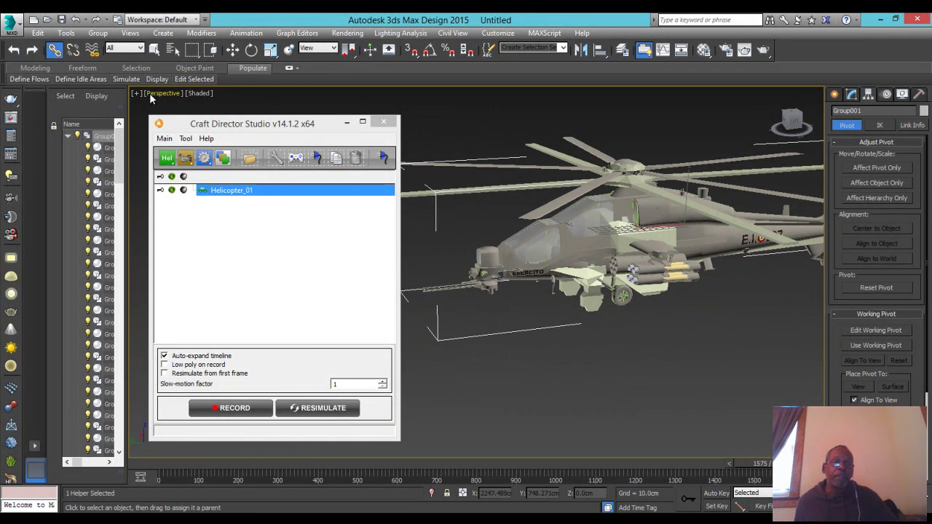
click(98, 33)
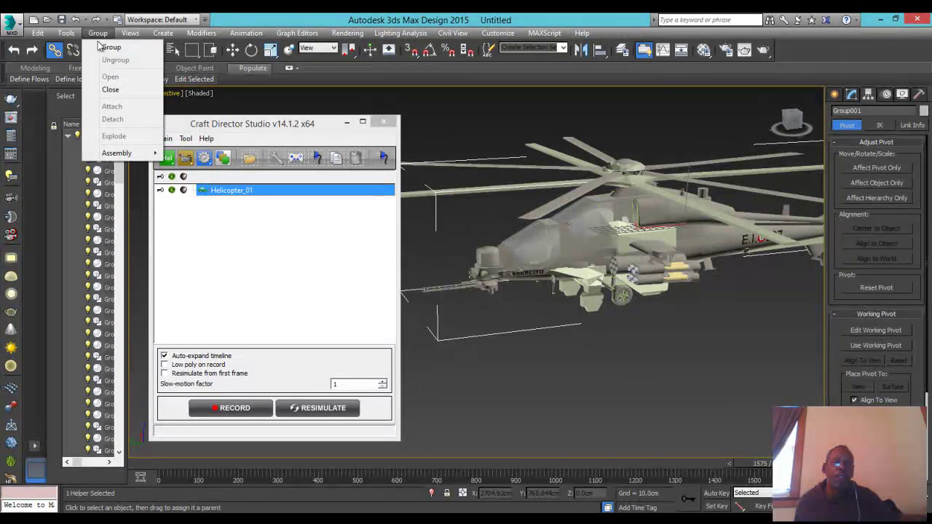
click(110, 90)
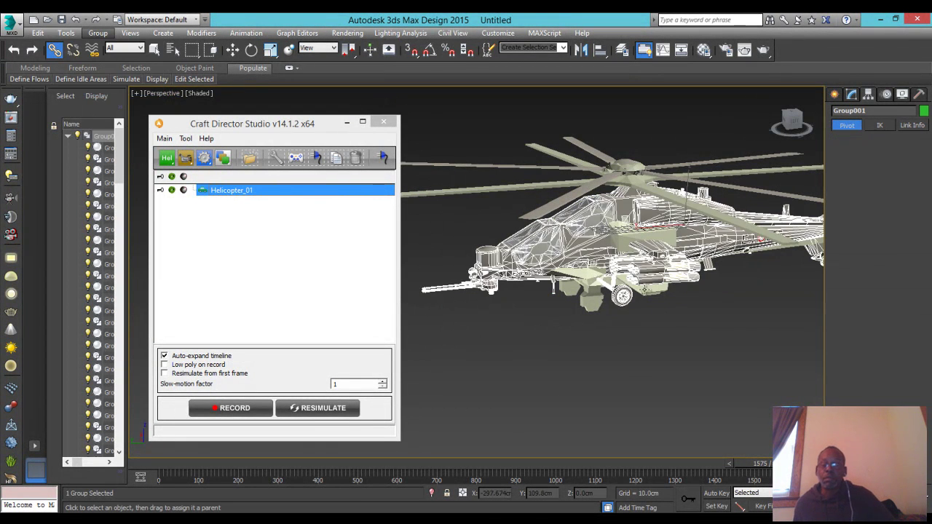
Link Group001 to the Helicopter_01 rig's body mesh and hide the rig meshes
scroll(665, 257, up, 5)
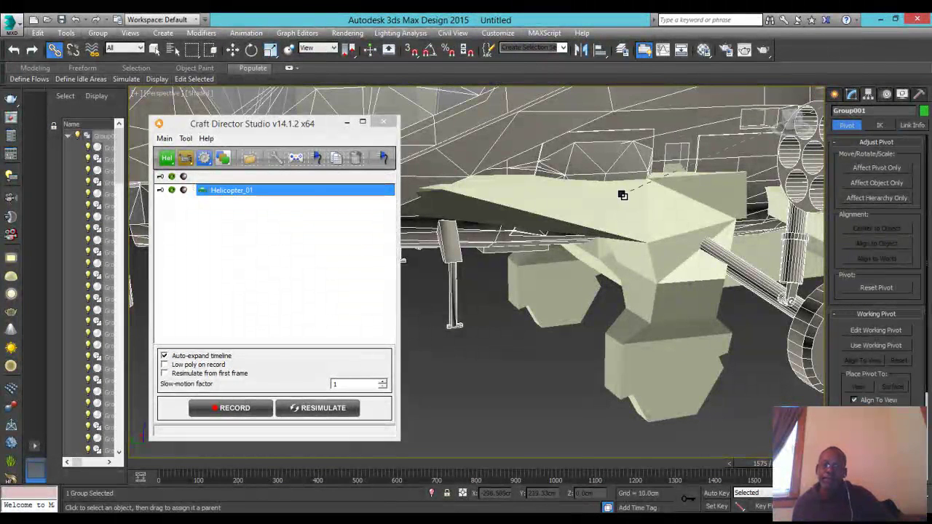
scroll(634, 210, down, 6)
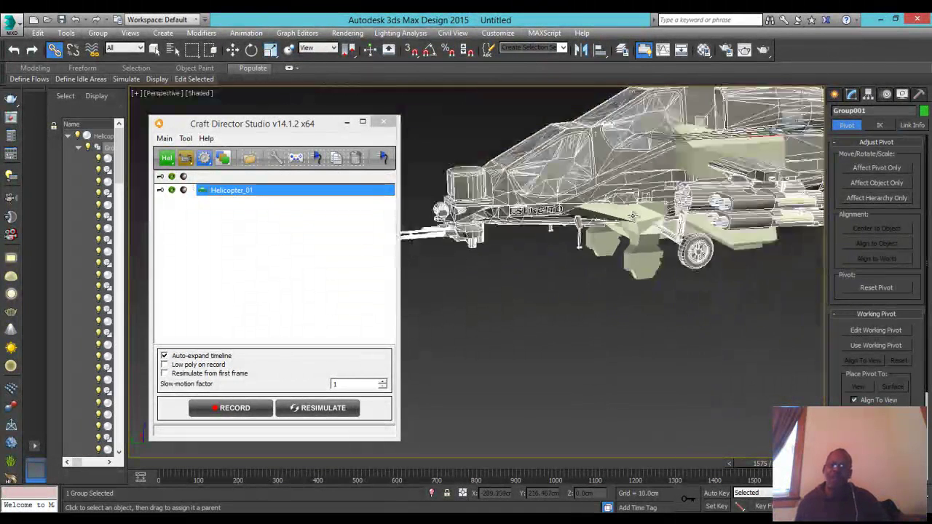
scroll(700, 252, down, 3)
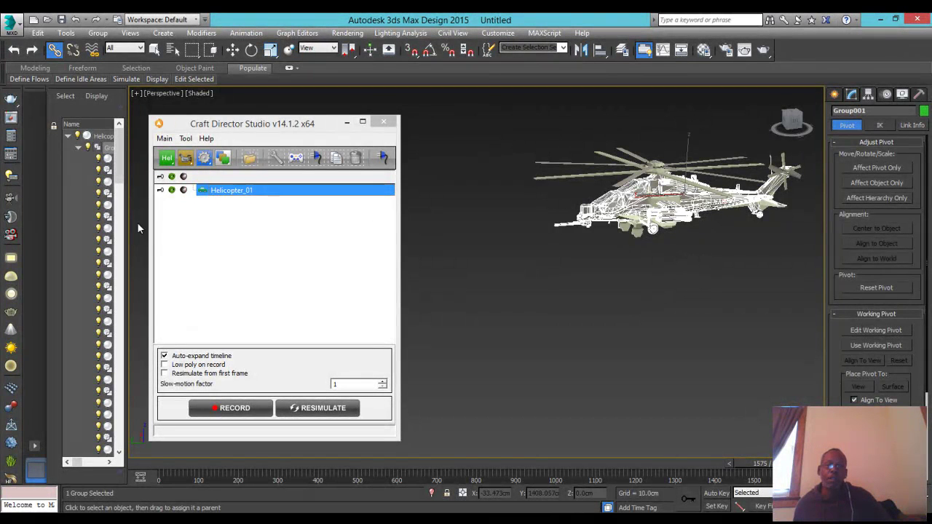
click(173, 190)
Switch the viewport from Perspective to the Helicopter_01_FollowCam camera at frame 0
drag(800, 125, 703, 153)
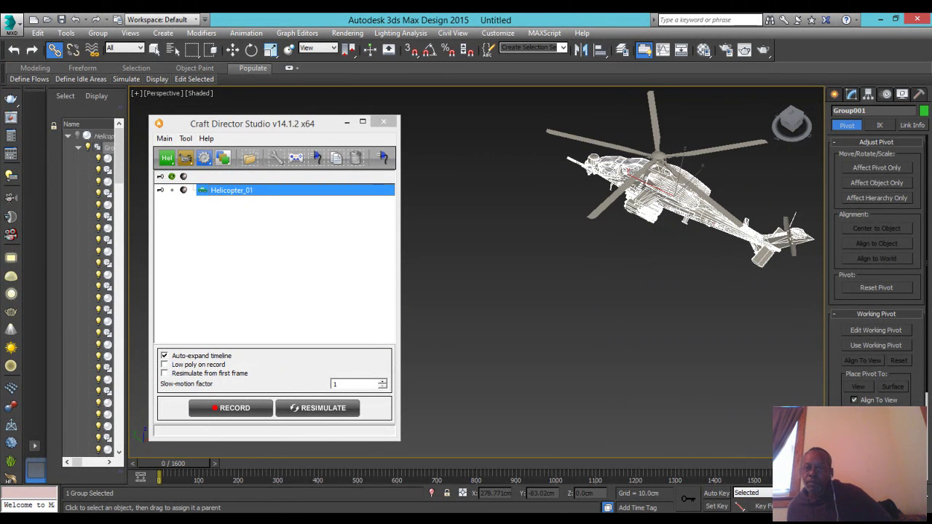
drag(796, 125, 775, 117)
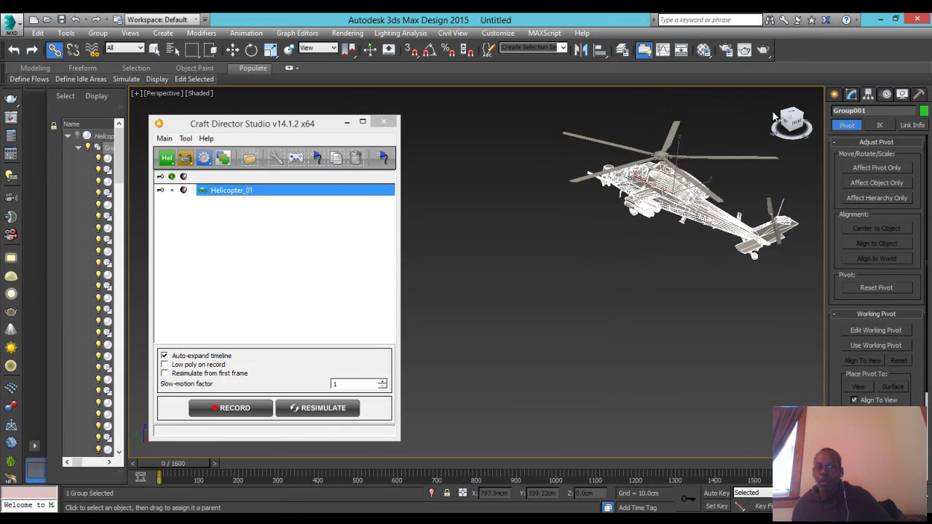
click(171, 94)
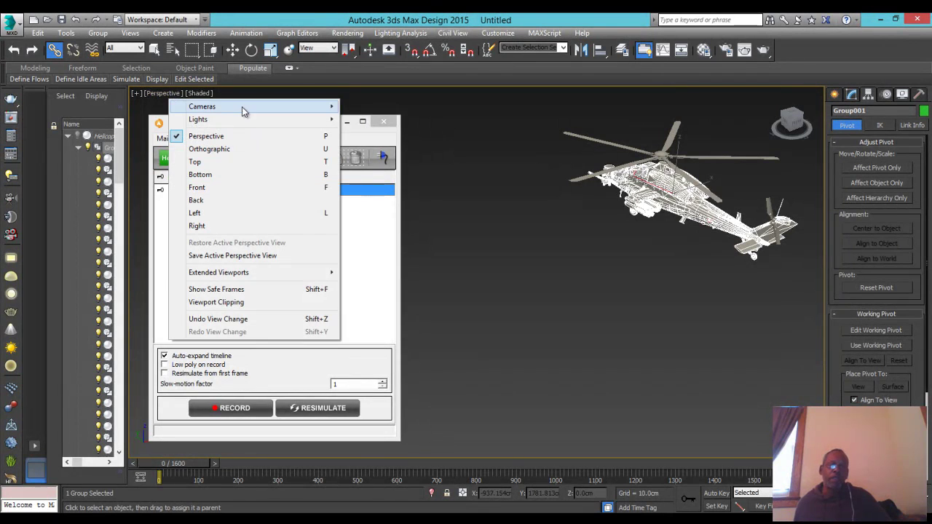
mouse_move(321, 107)
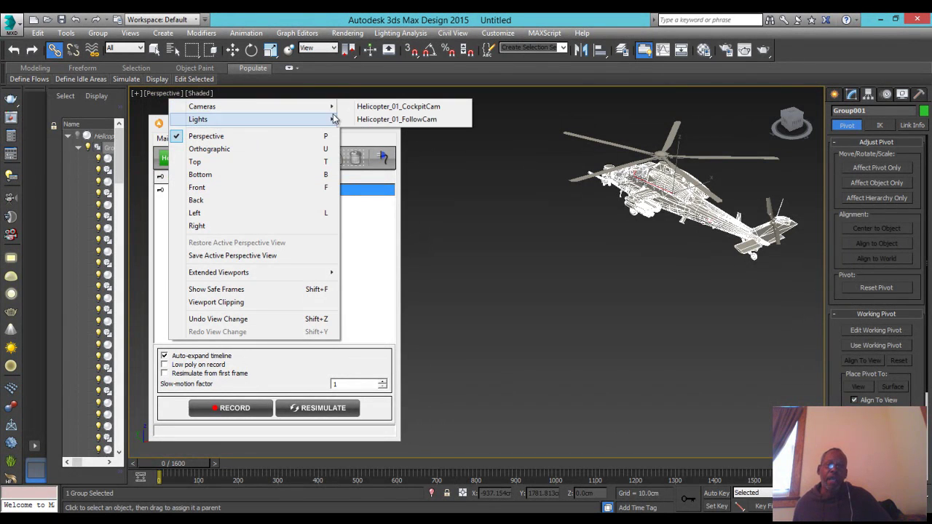
click(405, 121)
mouse_move(586, 316)
middle_down()
mouse_move(619, 314)
mouse_move(592, 319)
middle_up()
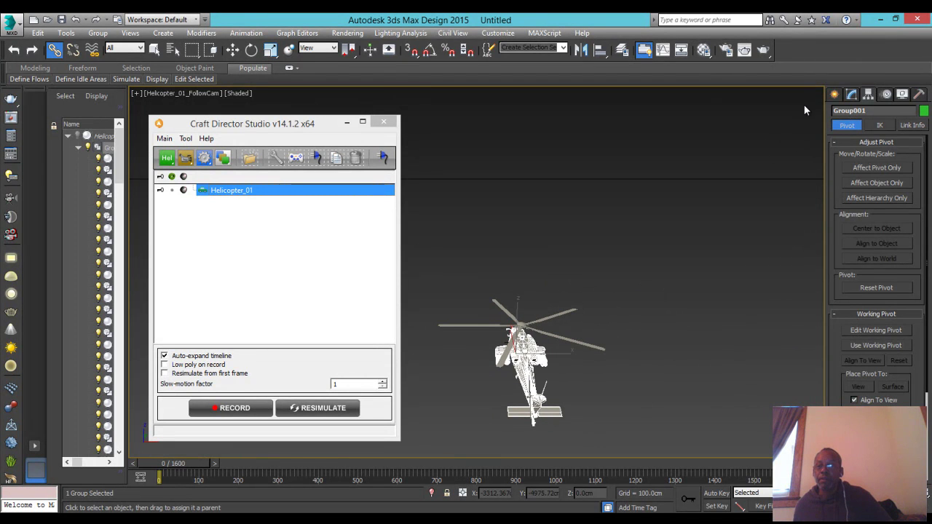
Create a ground plane about 3159 cm long and 7879 cm wide around the helicopter
click(836, 96)
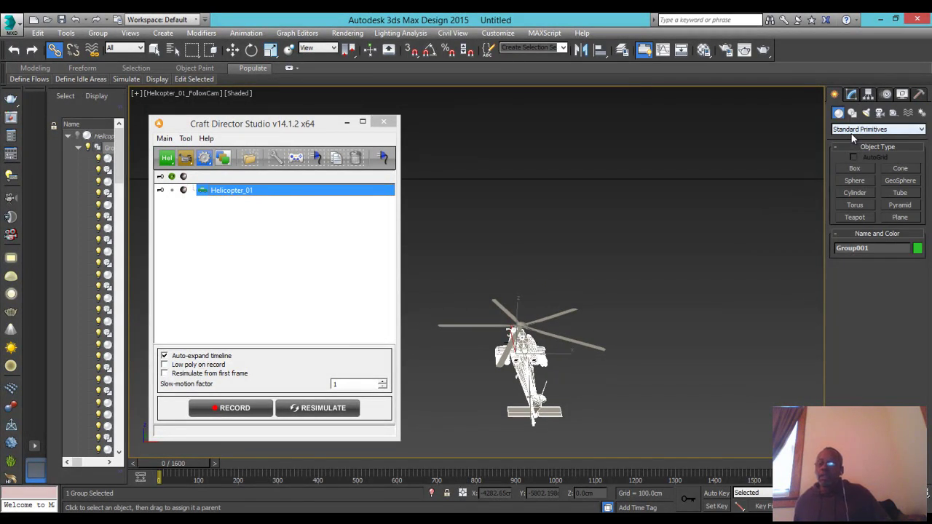
click(902, 218)
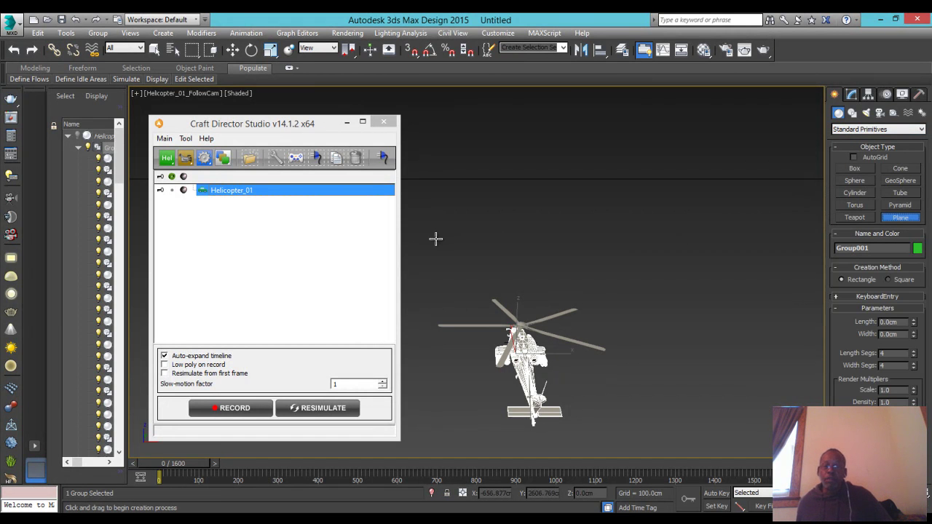
drag(411, 246, 770, 401)
mouse_move(769, 401)
middle_down()
mouse_move(801, 389)
mouse_move(755, 389)
mouse_move(770, 392)
middle_up()
drag(914, 334, 920, 129)
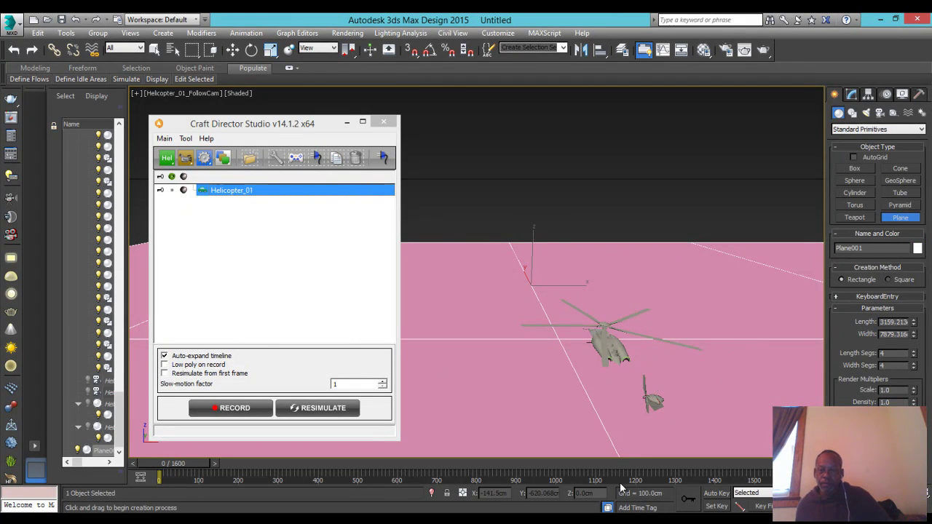
Lower the ground plane to Z -144.5 cm and centre the helicopter in the follow camera view
click(233, 50)
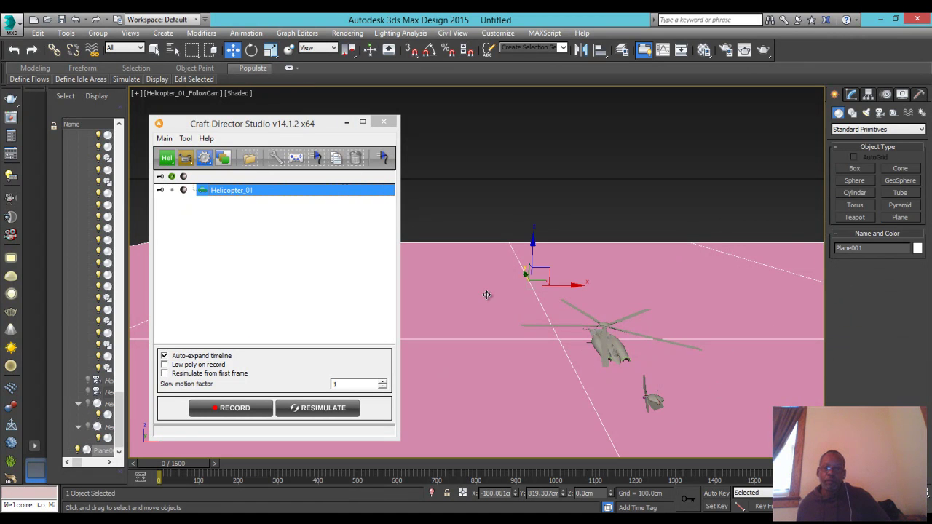
drag(610, 497, 610, 512)
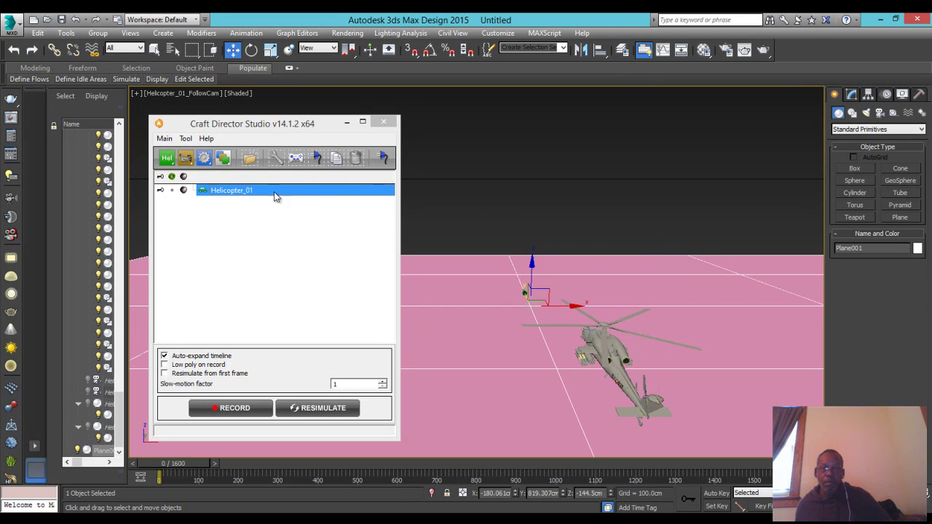
middle_drag(513, 222, 496, 216)
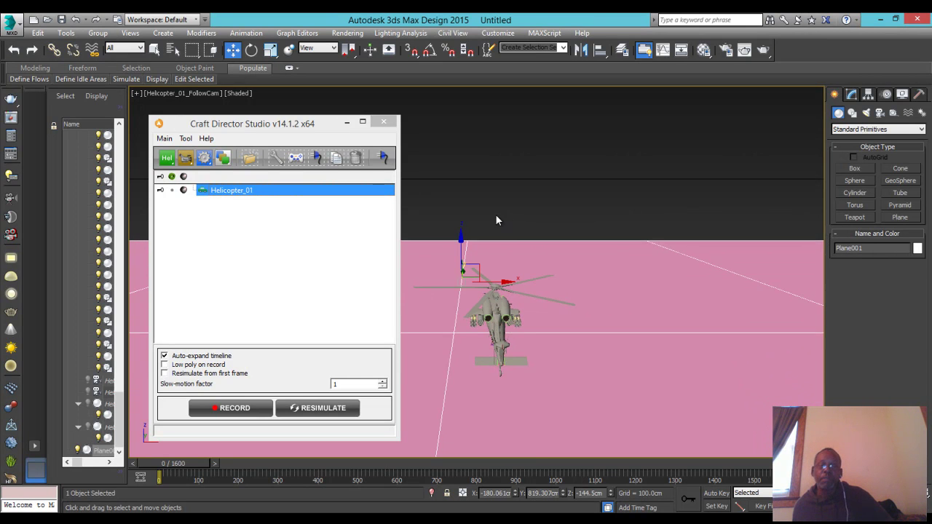
Record a new Helicopter_01 flight over the ground plane in Craft Director Studio
click(346, 122)
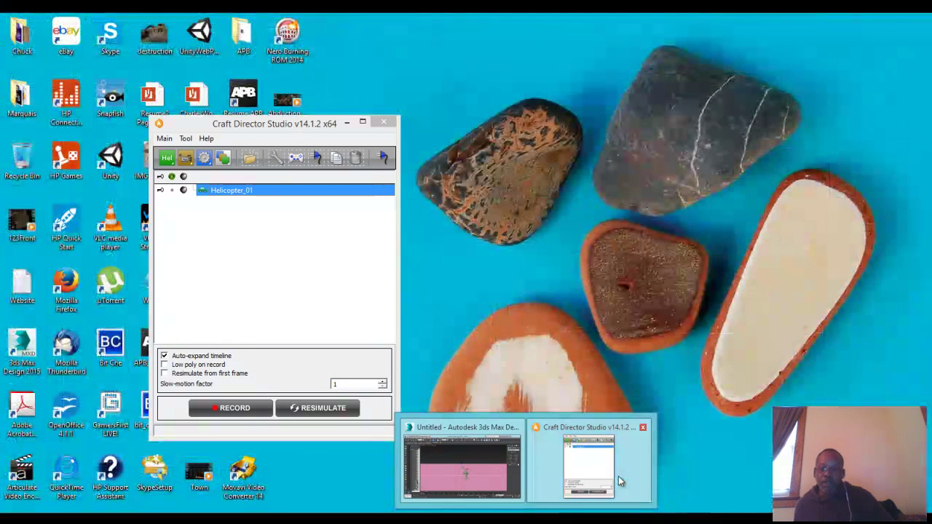
click(618, 476)
click(239, 407)
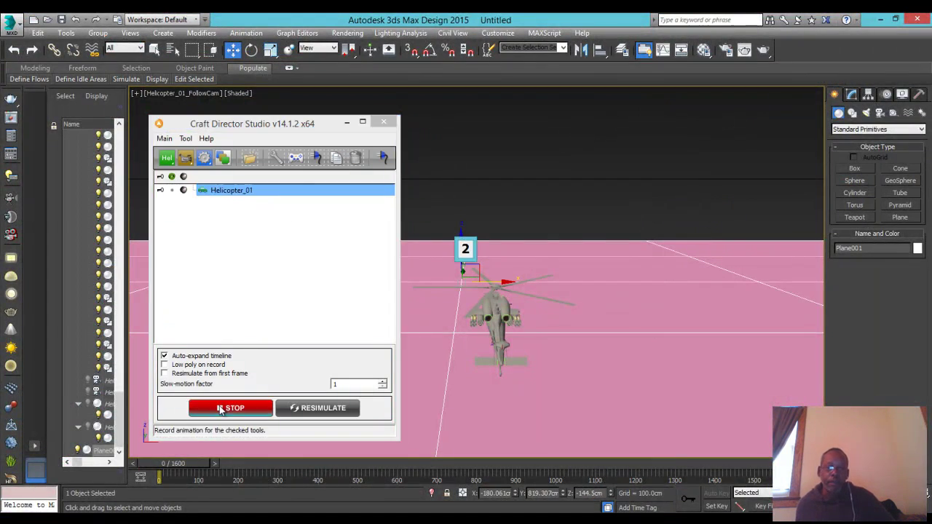
Minimize Craft Director Studio and play back the recorded flight through the follow camera, stopping at about frame 1046
click(347, 123)
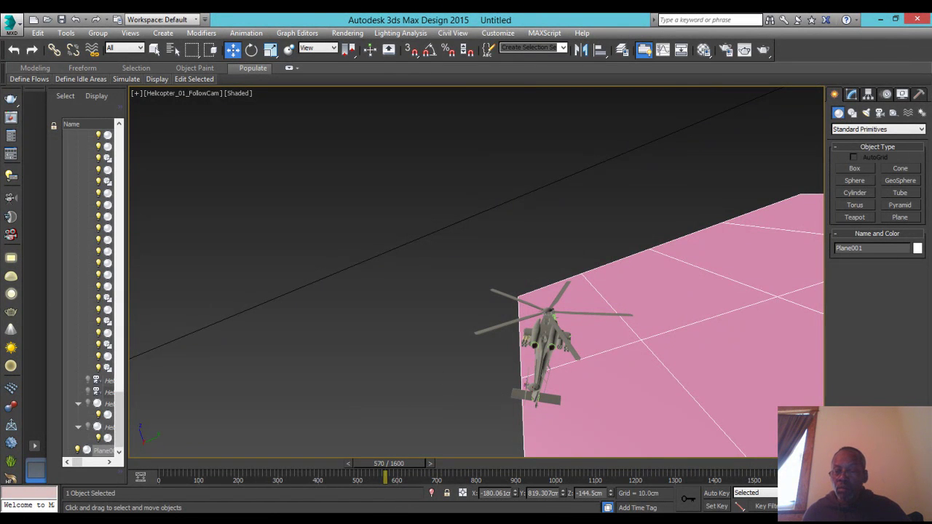
key(slash)
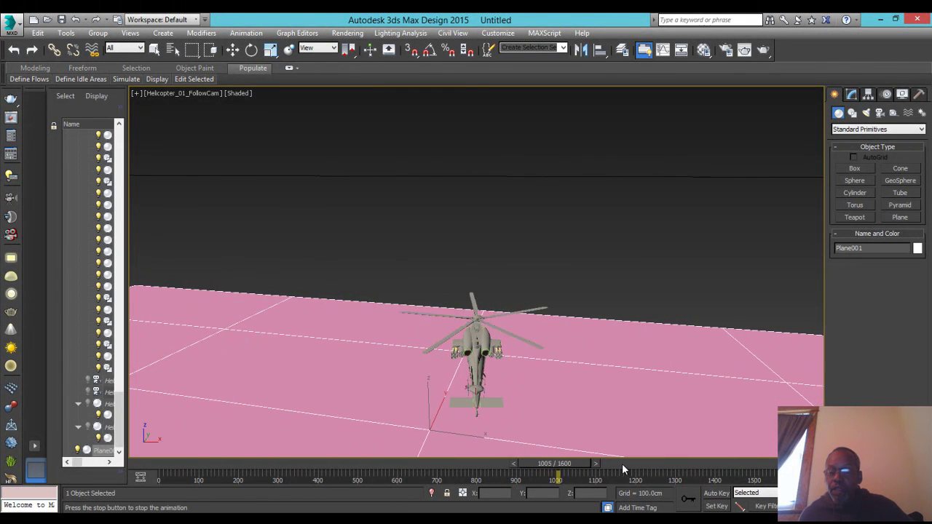
click(544, 462)
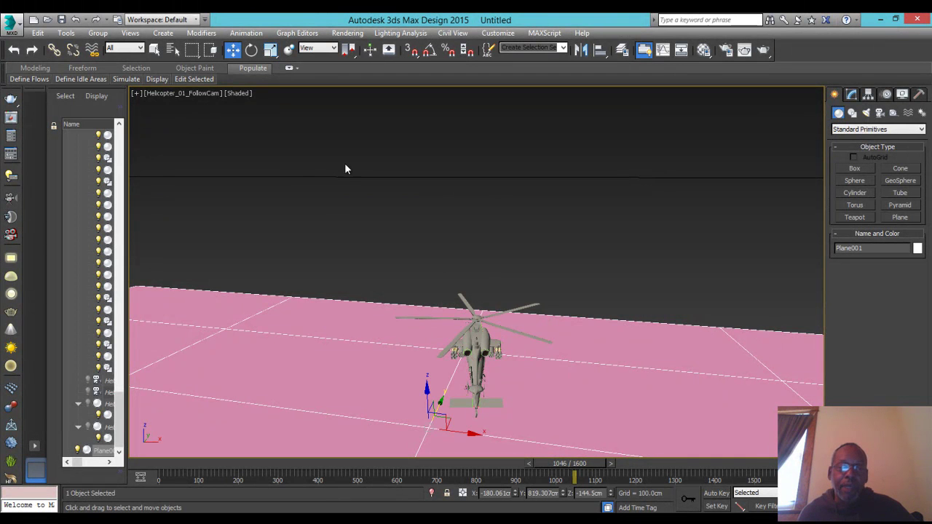
Return to the Perspective view and set the ground plane's length to about 8814 cm
key(p)
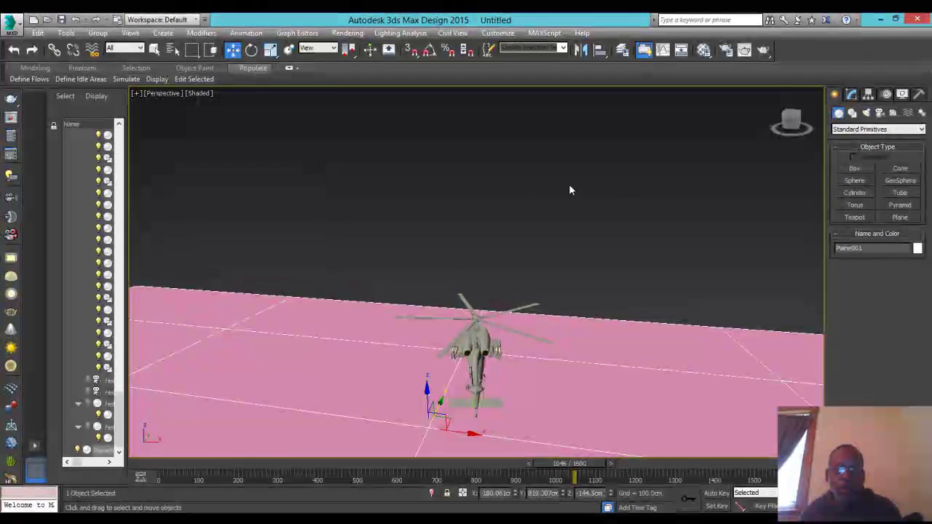
drag(786, 125, 215, 137)
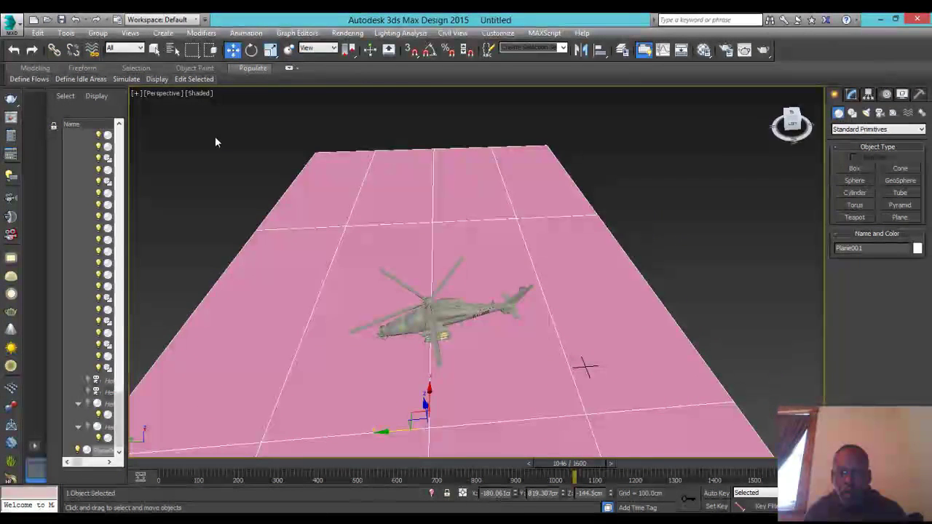
click(852, 95)
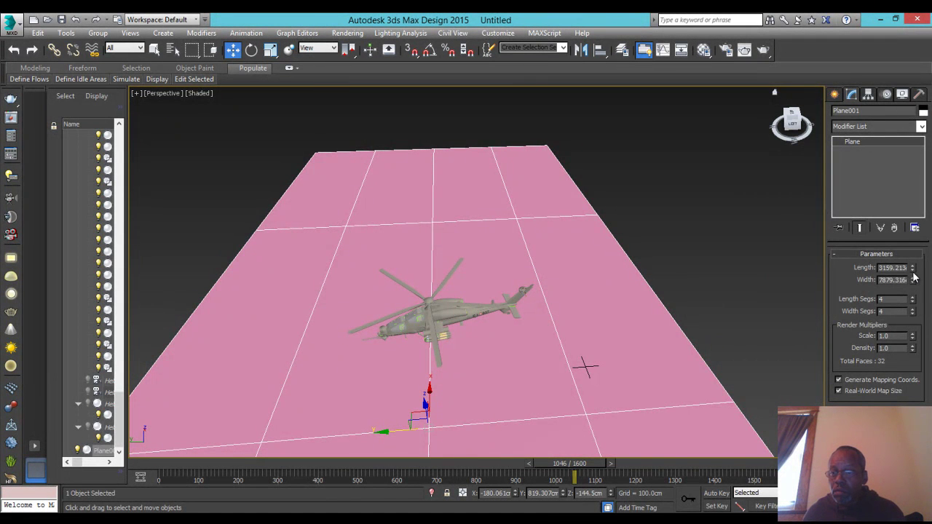
drag(916, 271, 838, 197)
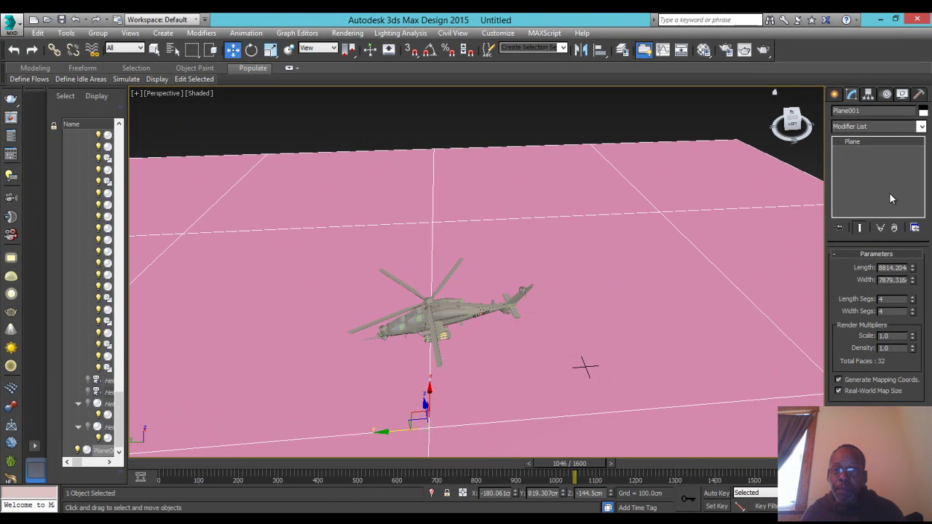
Build a box wall on the ground plane, about 279 cm long, 2685 cm wide and 1138 cm high, and scrub to frame 1131
mouse_move(792, 123)
mouse_down()
mouse_move(710, 99)
mouse_move(789, 130)
mouse_up()
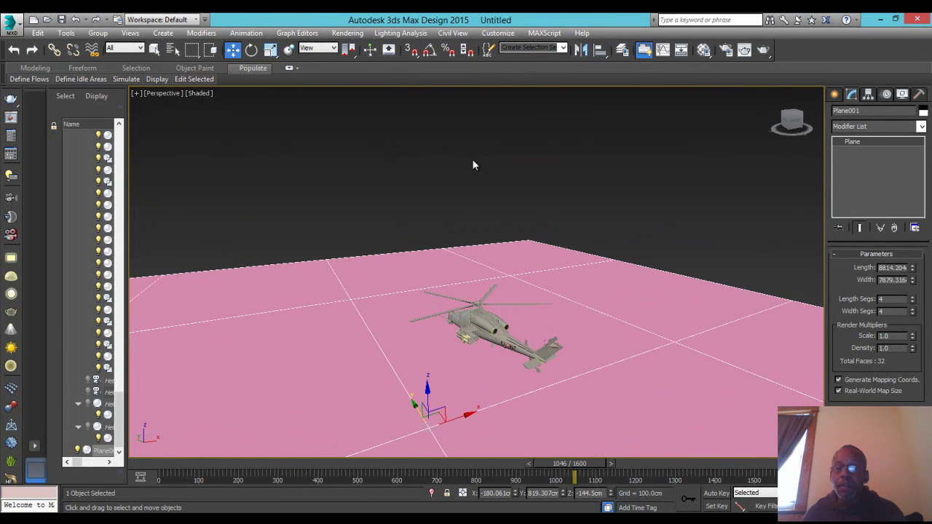
middle_drag(533, 118, 526, 199)
scroll(562, 217, down, 5)
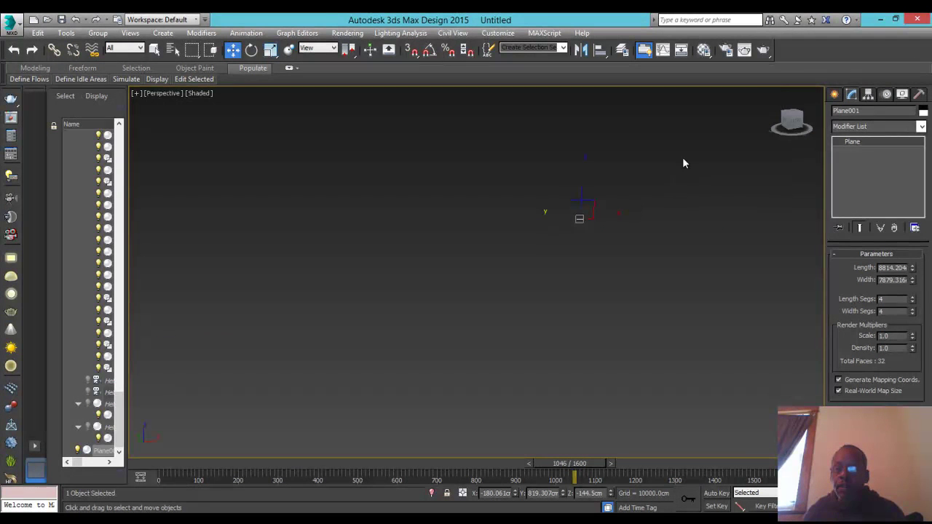
click(776, 94)
scroll(576, 204, up, 2)
middle_drag(576, 204, 632, 282)
scroll(576, 235, down, 2)
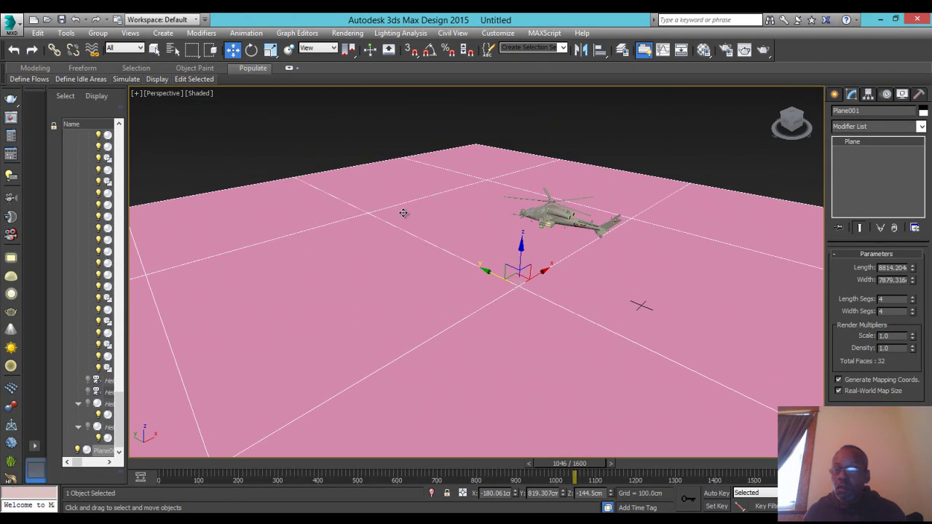
click(835, 95)
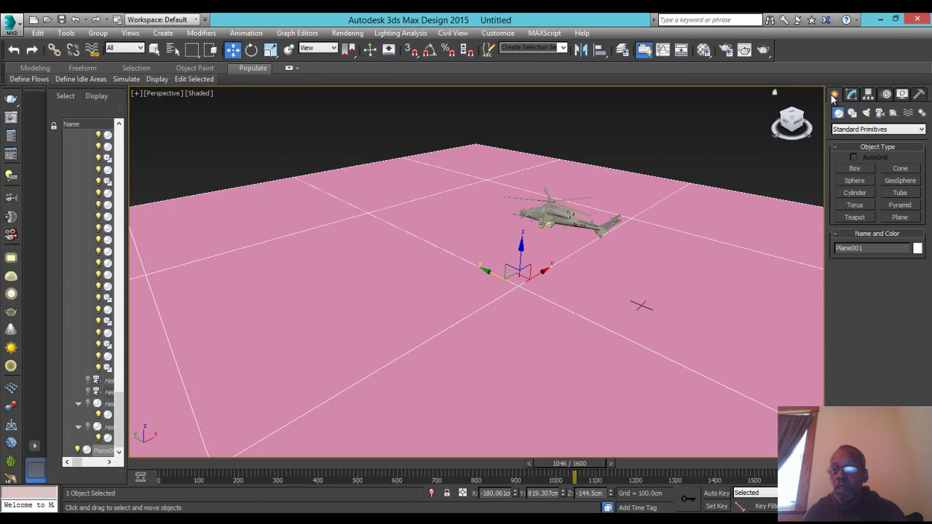
click(856, 168)
drag(467, 215, 120, 334)
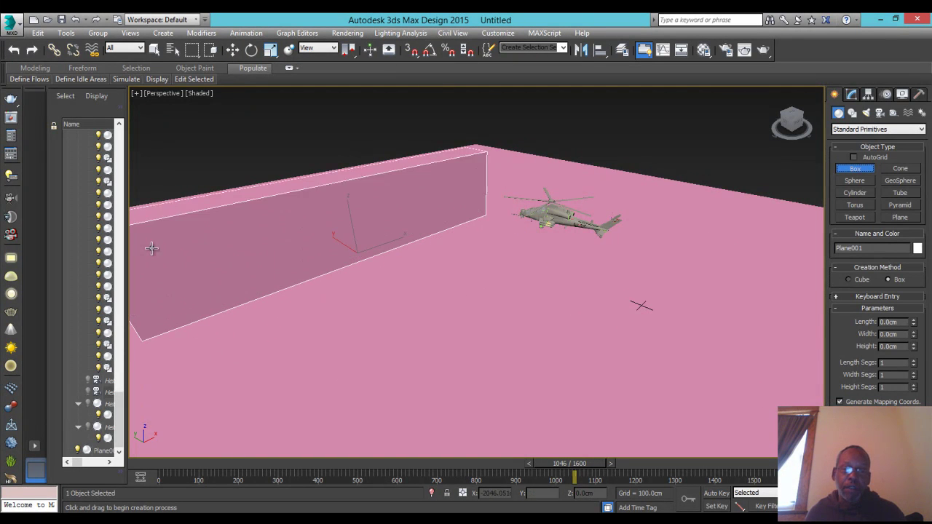
click(153, 212)
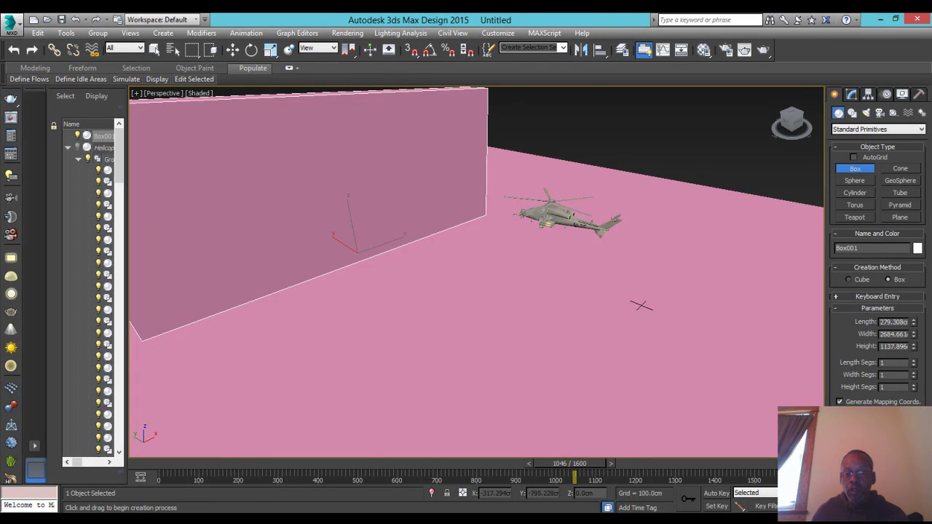
drag(572, 463, 608, 475)
middle_drag(446, 271, 544, 326)
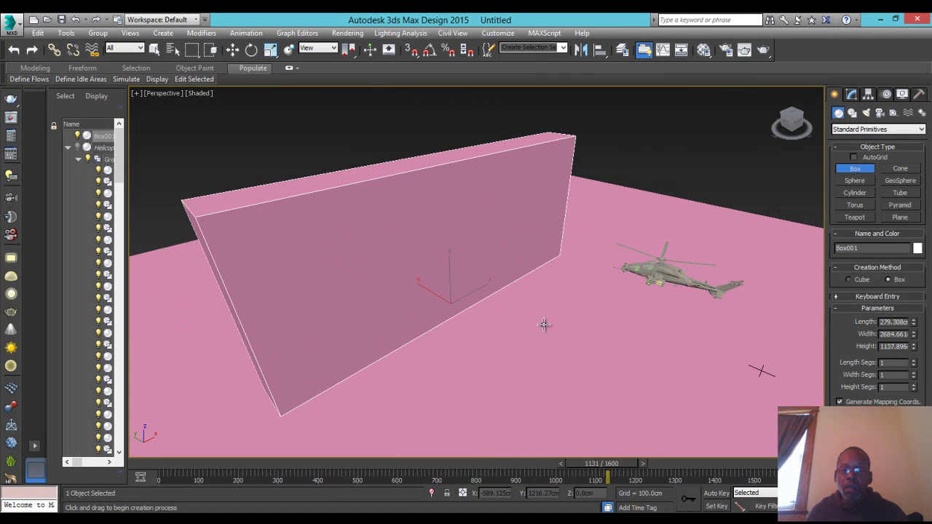
Change the box wall's object color to the dark orange-brown swatch of the 3ds Max palette
click(852, 95)
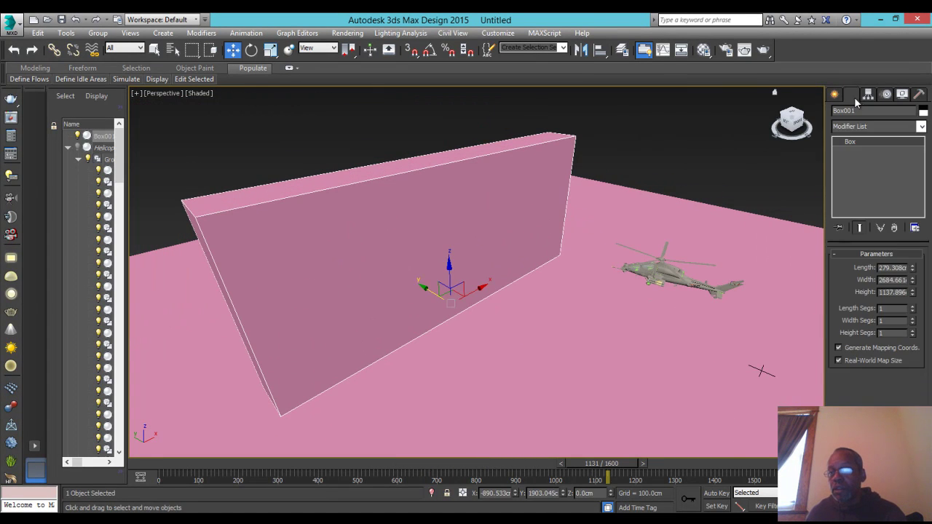
click(924, 113)
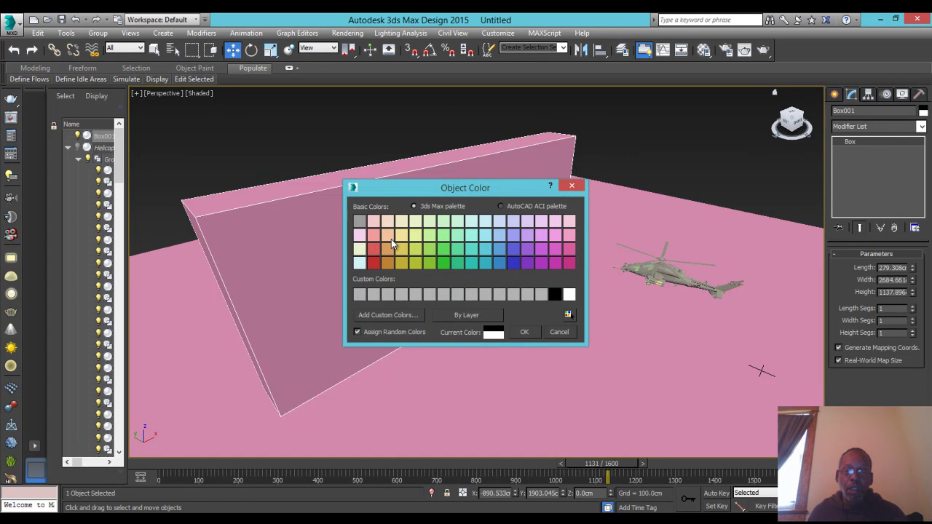
click(391, 265)
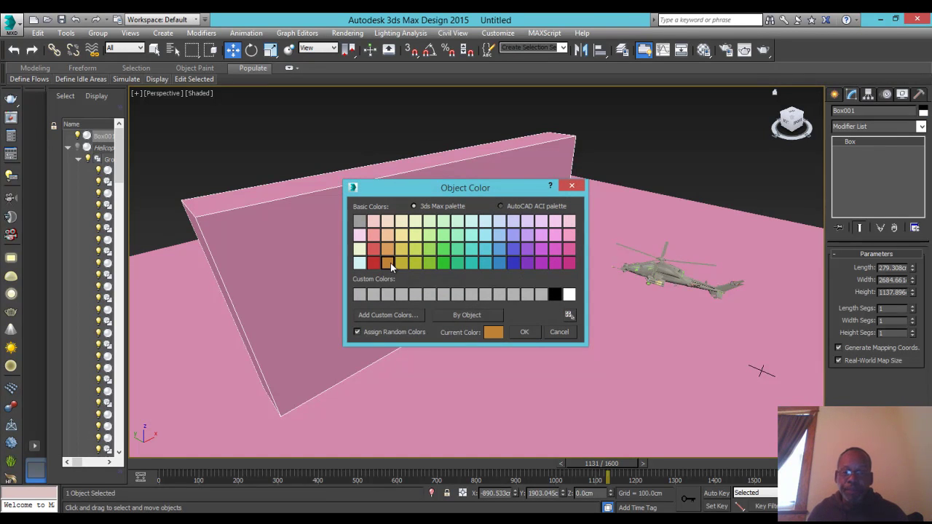
click(524, 332)
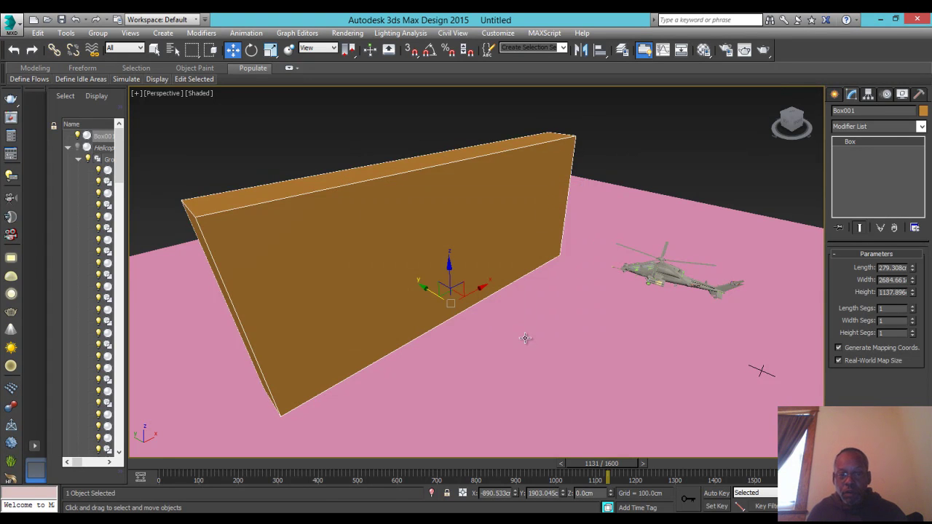
Go back to frame 0 and display the Perspective view in Wireframe, with the wall and helicopter seen from above
scroll(499, 345, down, 5)
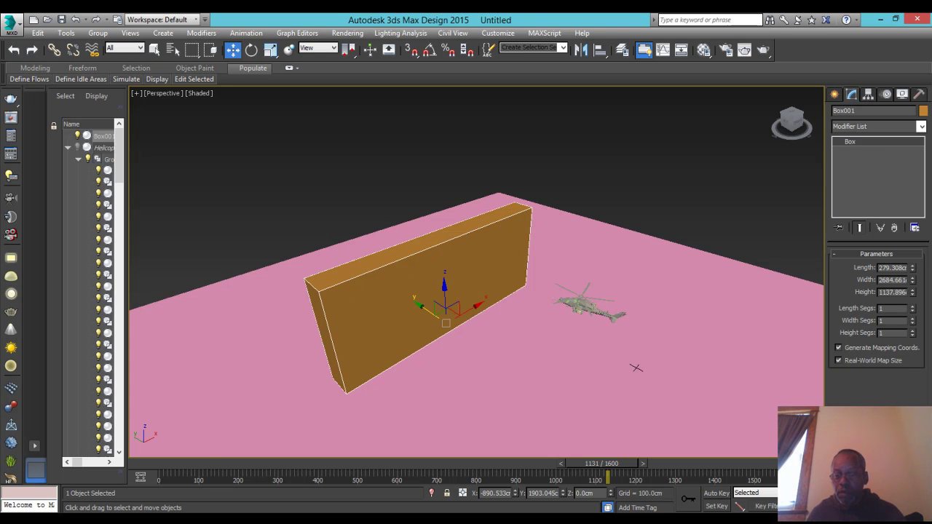
key(Home)
middle_drag(680, 452, 729, 455)
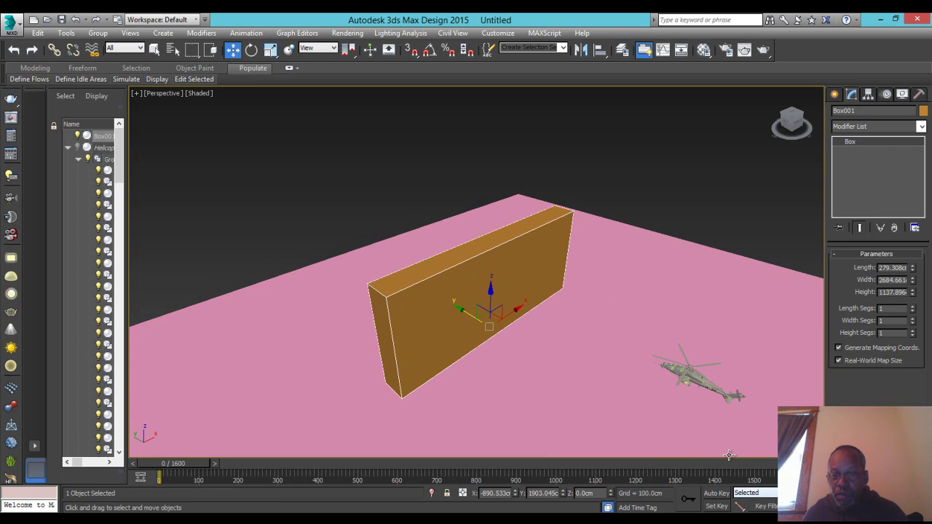
scroll(674, 355, up, 6)
scroll(653, 357, down, 3)
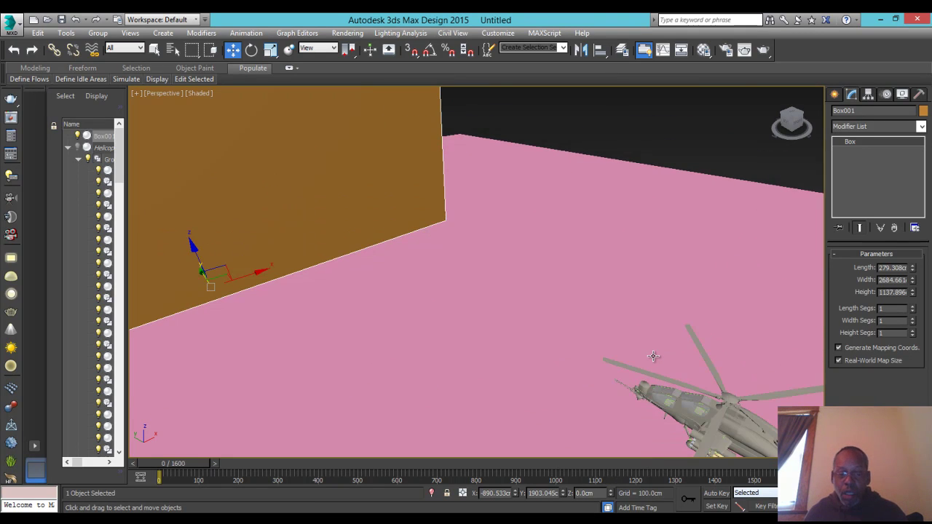
click(201, 93)
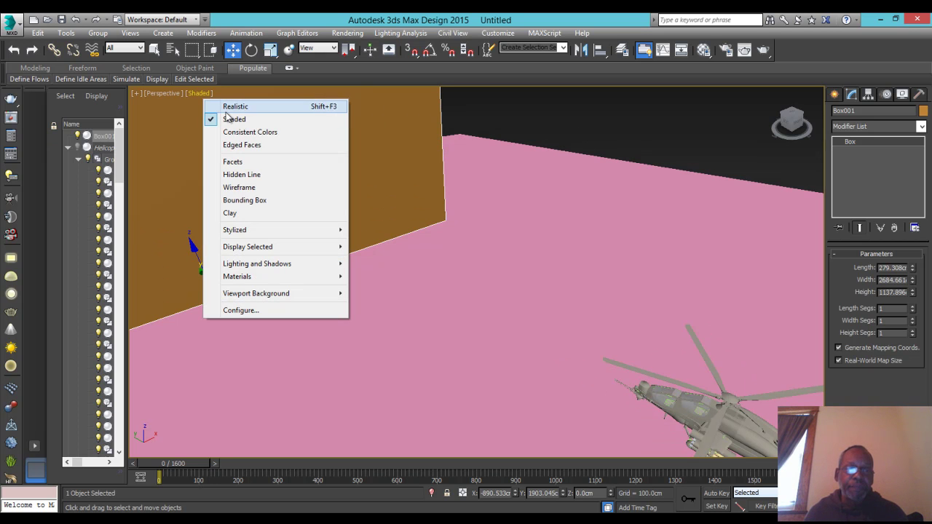
click(241, 188)
scroll(366, 245, down, 4)
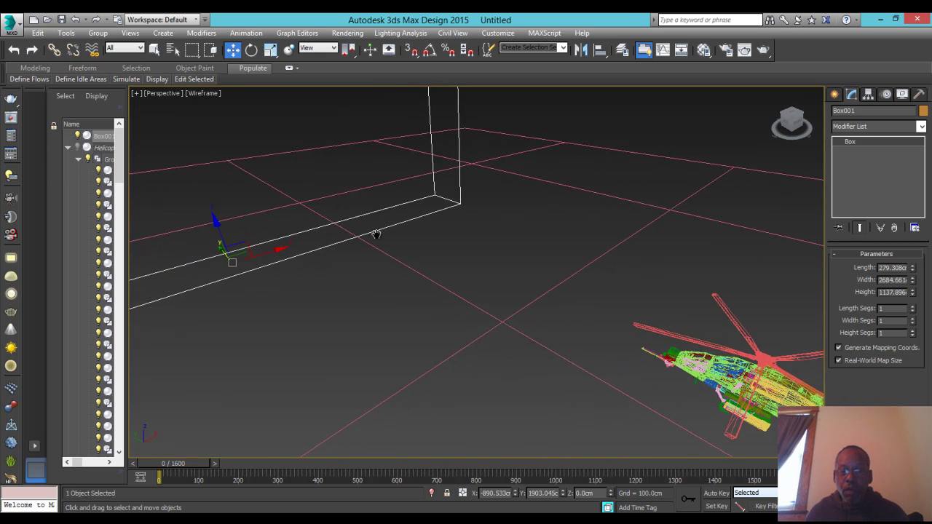
drag(788, 120, 514, 183)
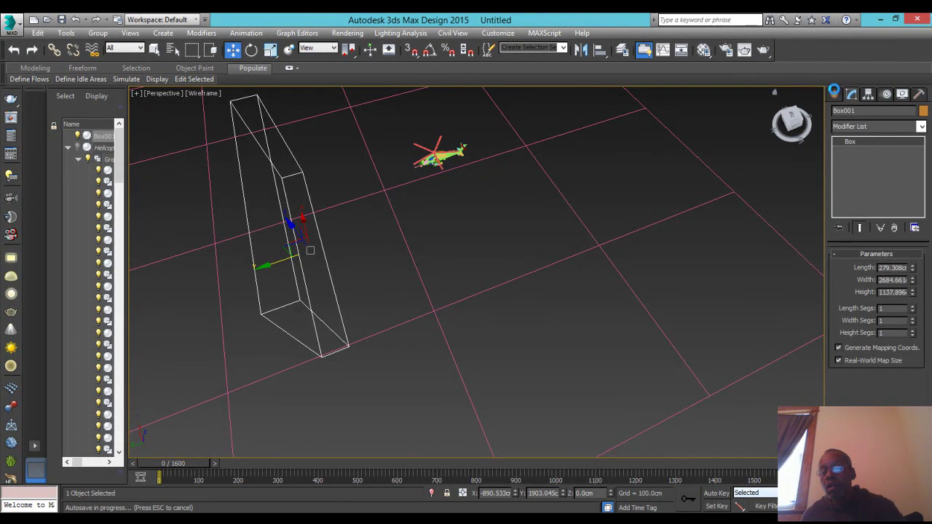
Show the RayFire object types among the geometry categories and return to Standard Primitives
click(834, 92)
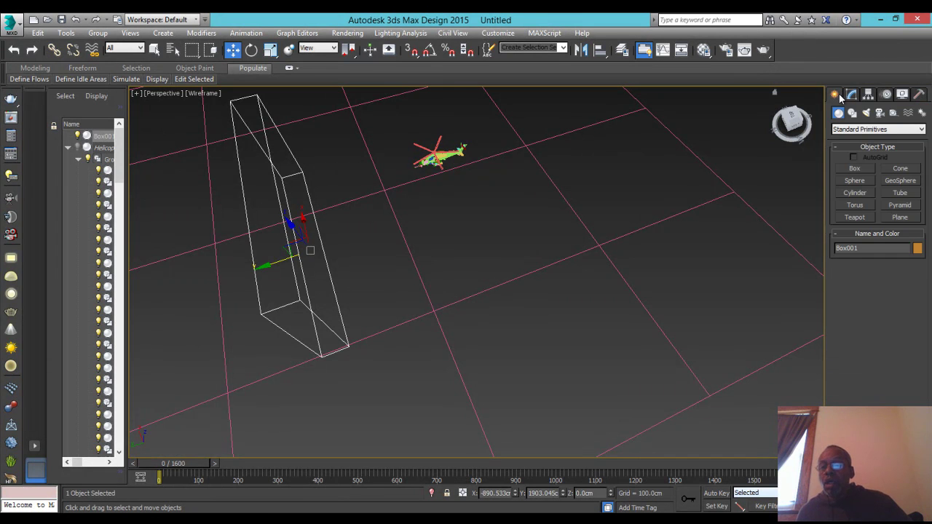
click(887, 129)
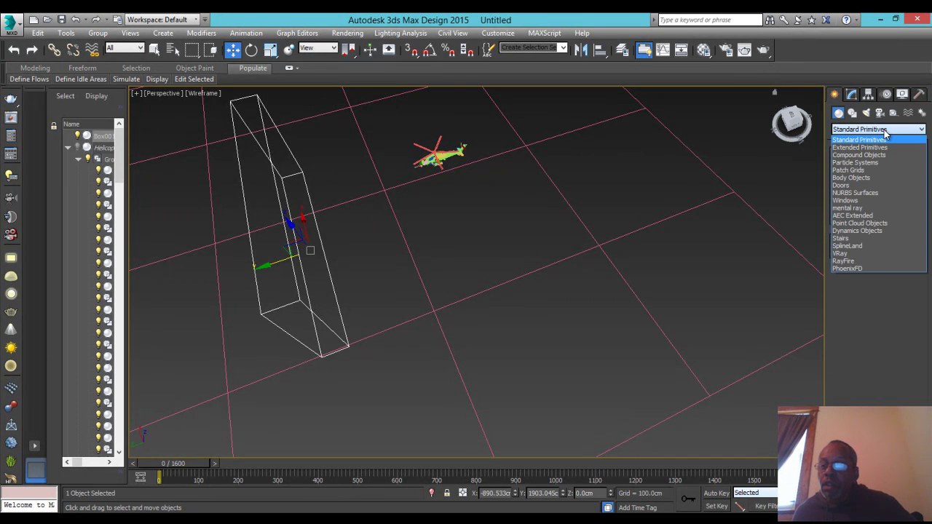
click(847, 261)
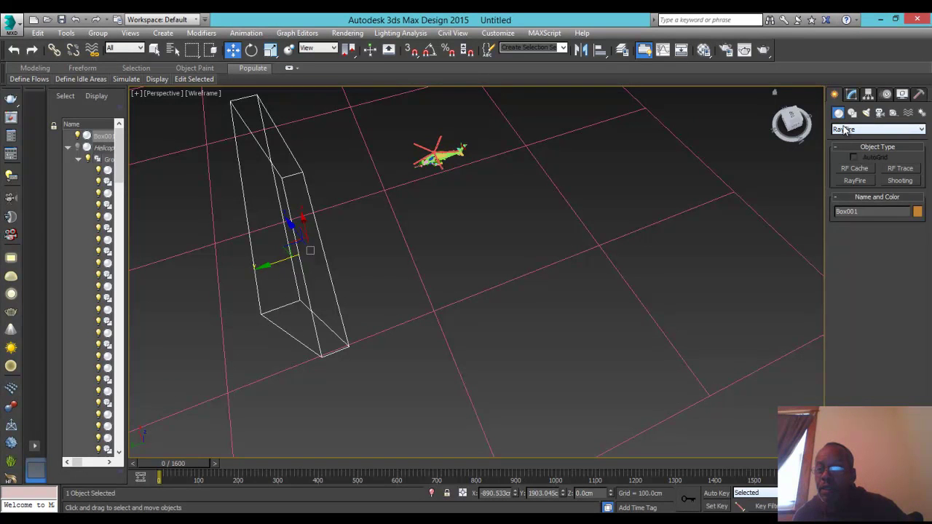
click(844, 129)
click(847, 139)
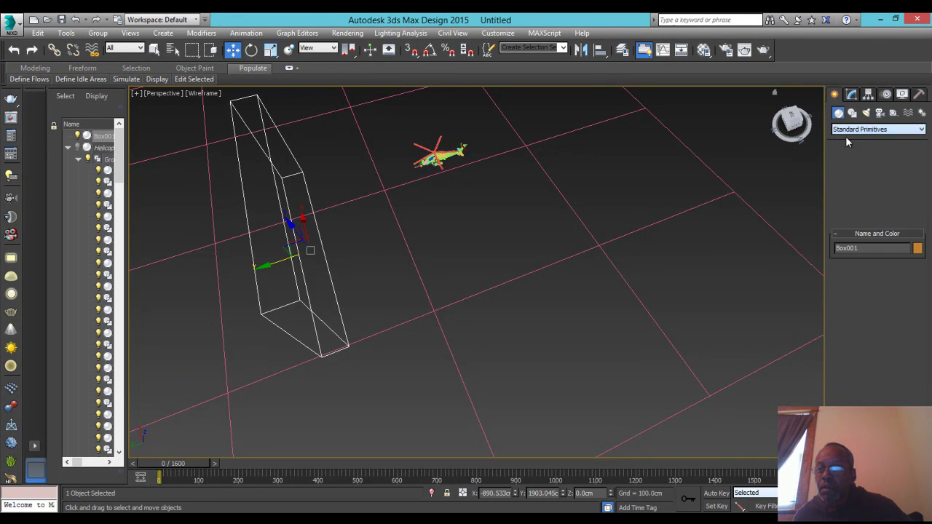
Create an upright tube in front of the helicopter's nose with radii of about 48.6 cm and 67.4 cm
click(909, 195)
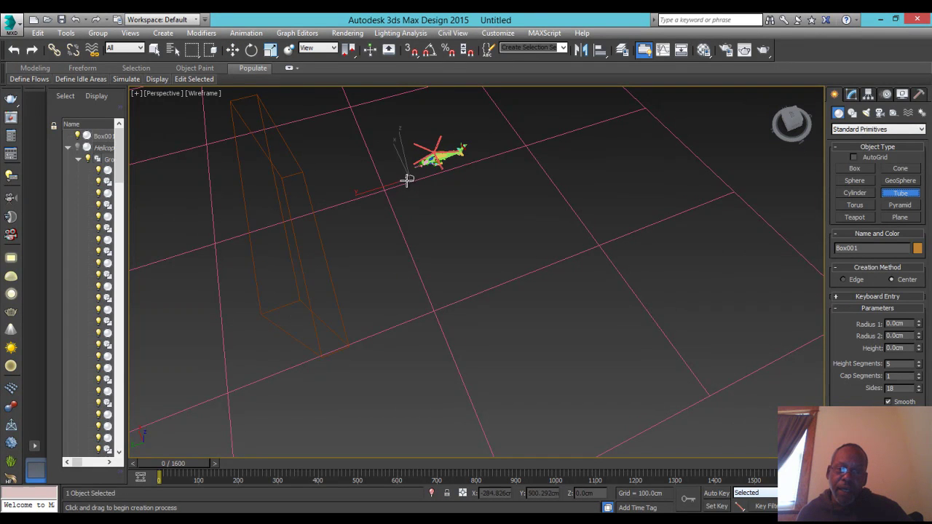
drag(409, 177, 407, 179)
click(406, 181)
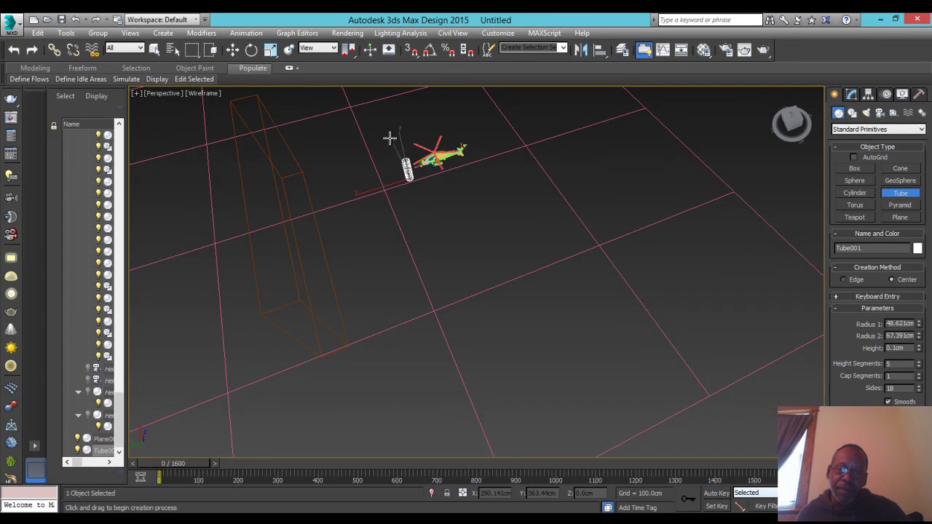
middle_drag(524, 194, 556, 199)
drag(556, 199, 589, 206)
middle_drag(507, 201, 537, 216)
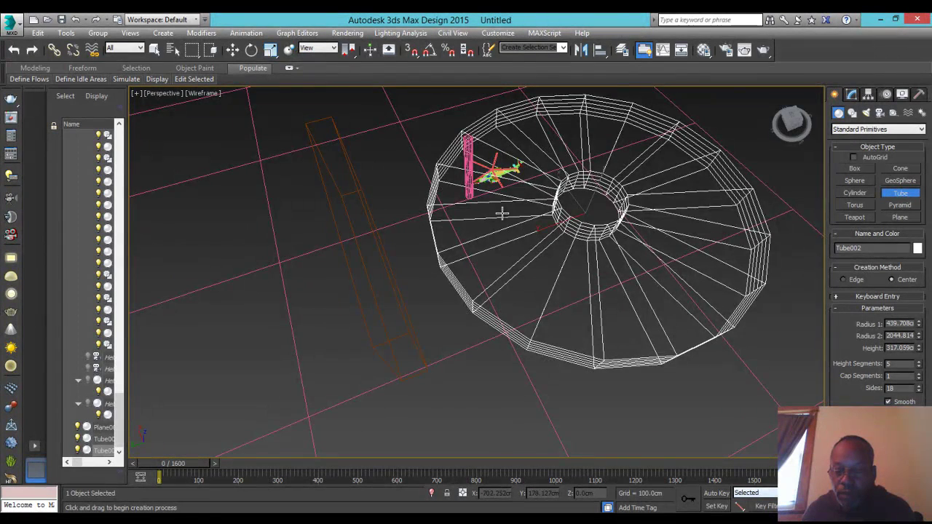
right_click(502, 212)
Select the tube, link it to the helicopter with Select and Link, and scrub to frame 50 to check the link
middle_drag(477, 223, 485, 233)
scroll(473, 197, up, 5)
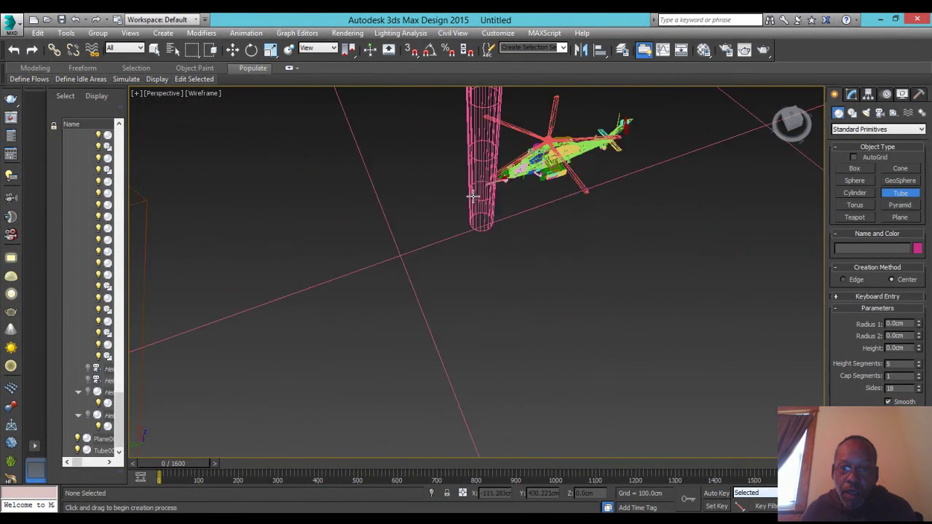
click(233, 49)
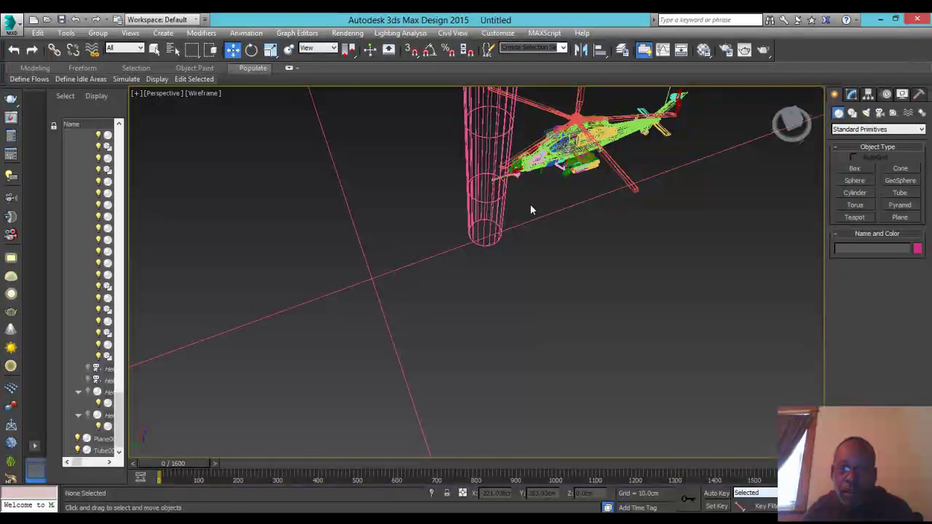
click(487, 198)
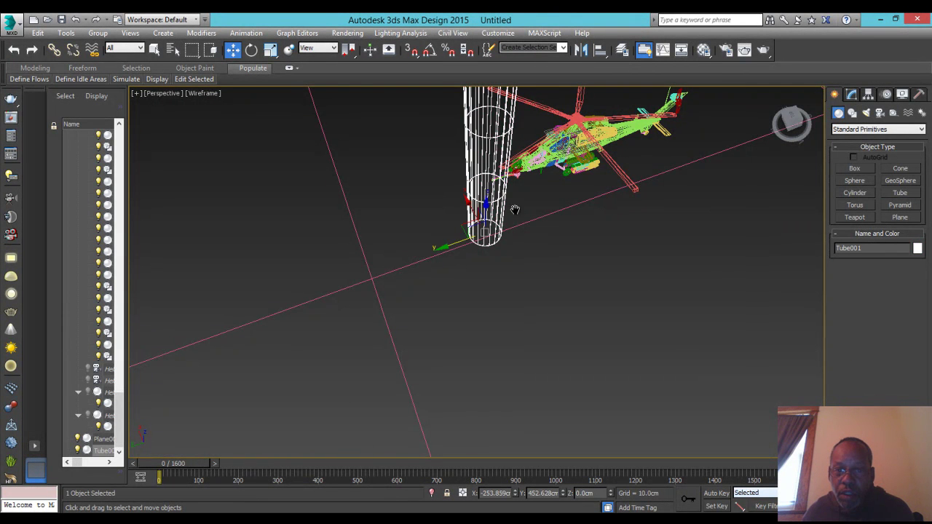
alt+middle_drag(515, 207, 457, 235)
drag(799, 118, 786, 94)
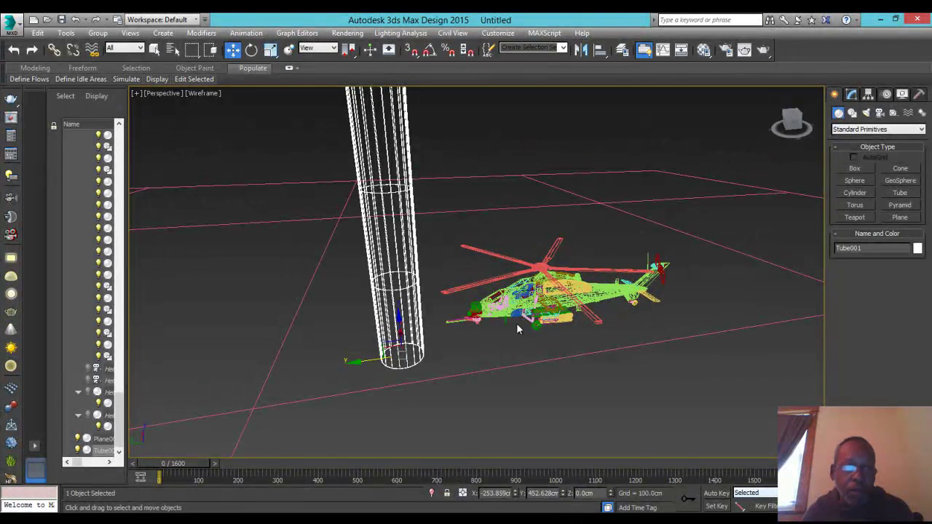
click(54, 51)
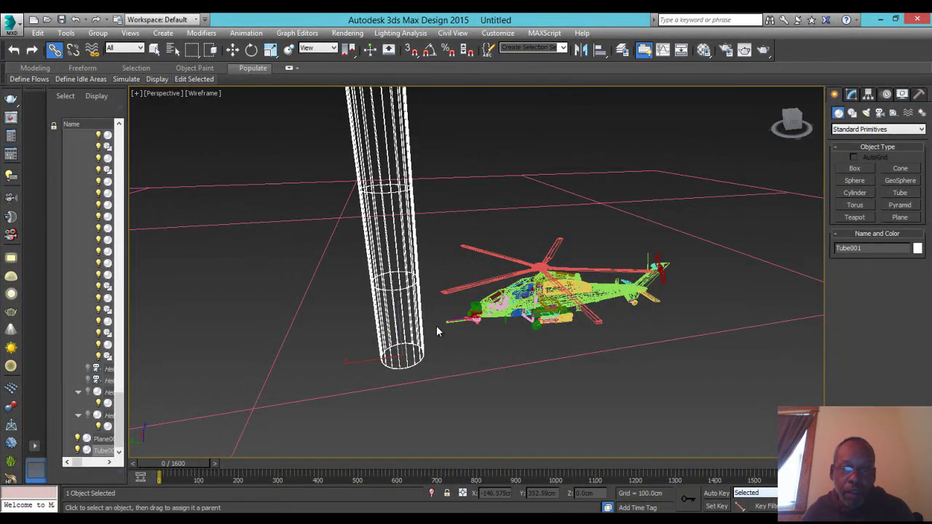
click(399, 326)
drag(404, 318, 514, 310)
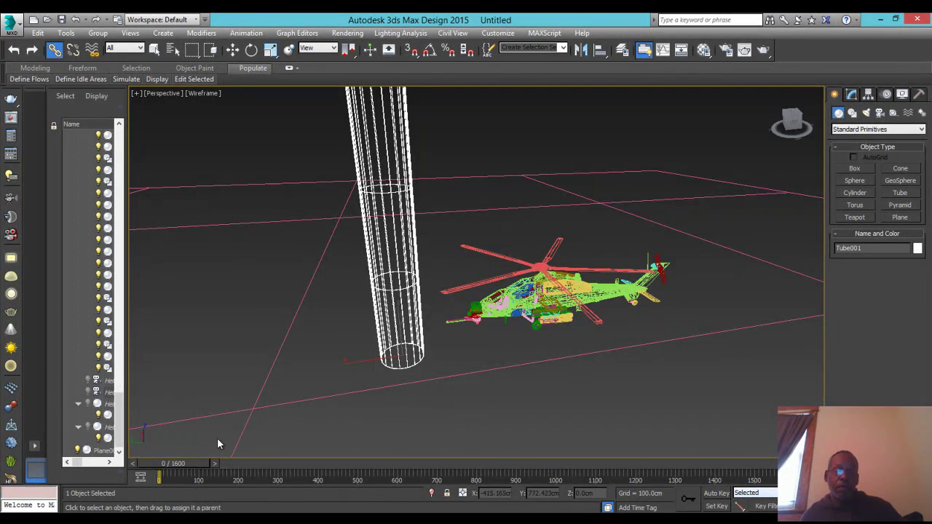
drag(204, 467, 217, 482)
View the scene from the top and move the tube along X to about -64.6 cm, in line with the helicopter's nose
click(792, 115)
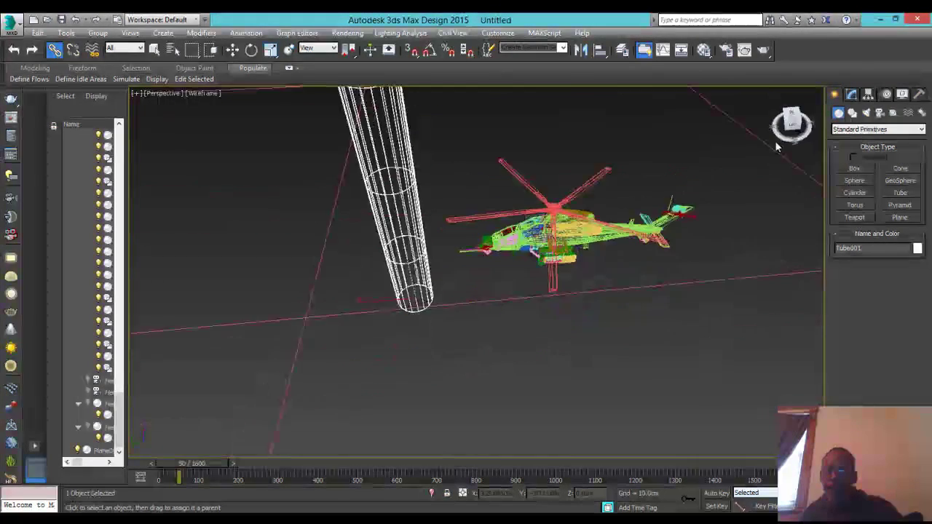
click(793, 117)
middle_drag(643, 215, 695, 284)
scroll(655, 277, down, 3)
middle_drag(632, 278, 482, 278)
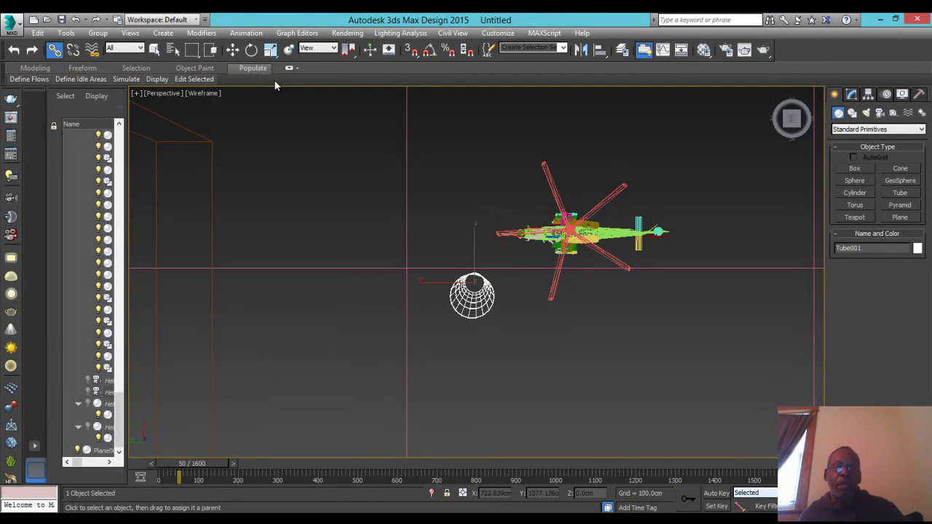
click(234, 50)
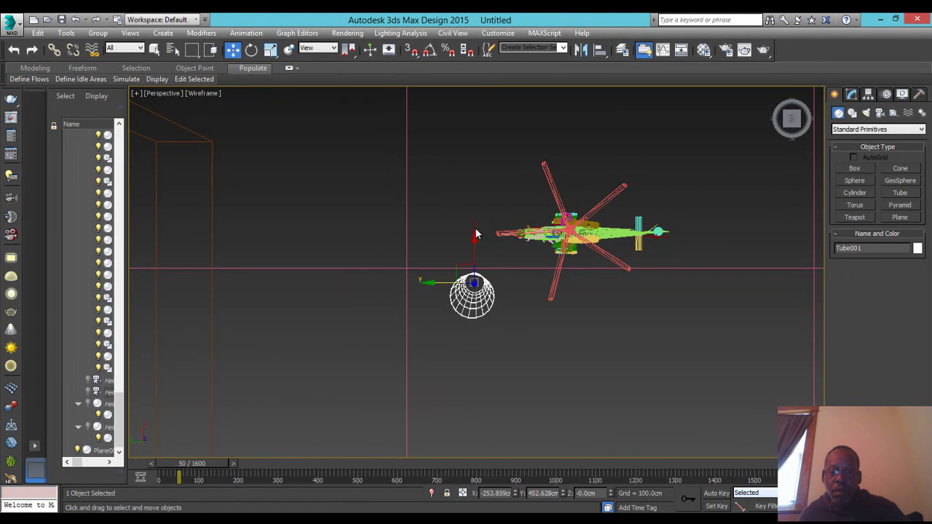
drag(475, 238, 475, 189)
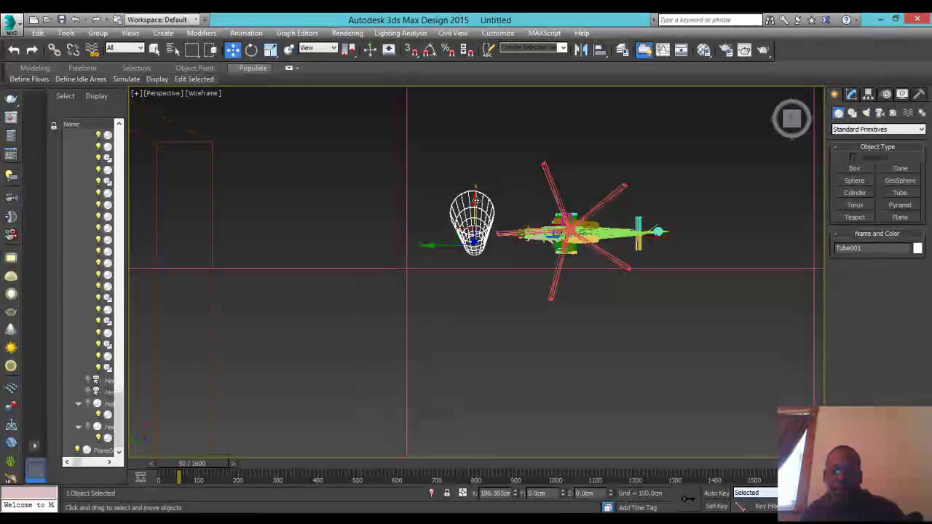
middle_drag(520, 198, 518, 221)
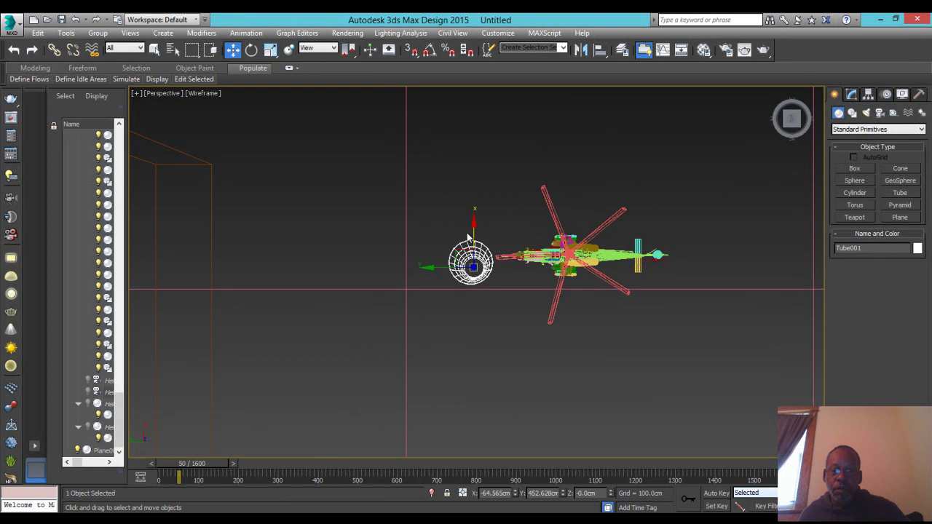
Move the tube to about -9.1 cm in X and rotate it about -90.5 degrees around X so it points forward
drag(474, 223, 474, 216)
middle_drag(474, 216, 474, 234)
drag(472, 238, 473, 231)
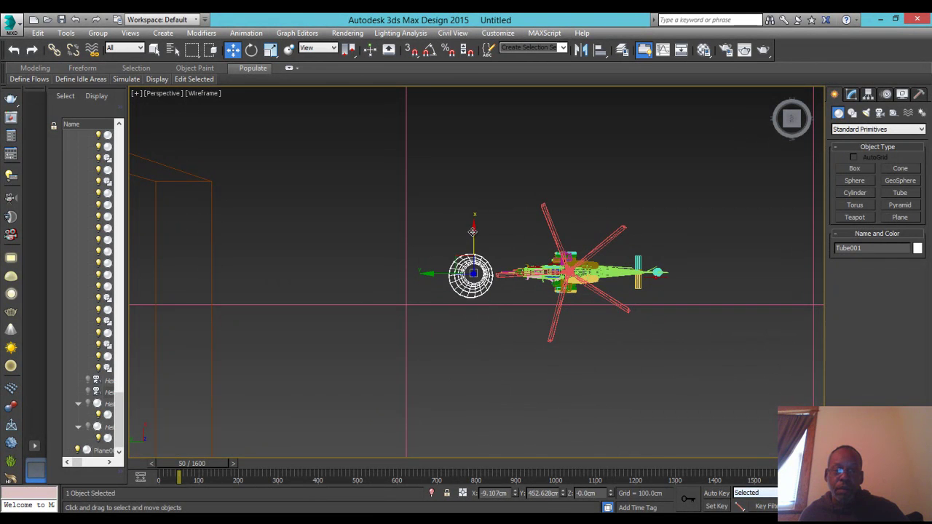
click(251, 49)
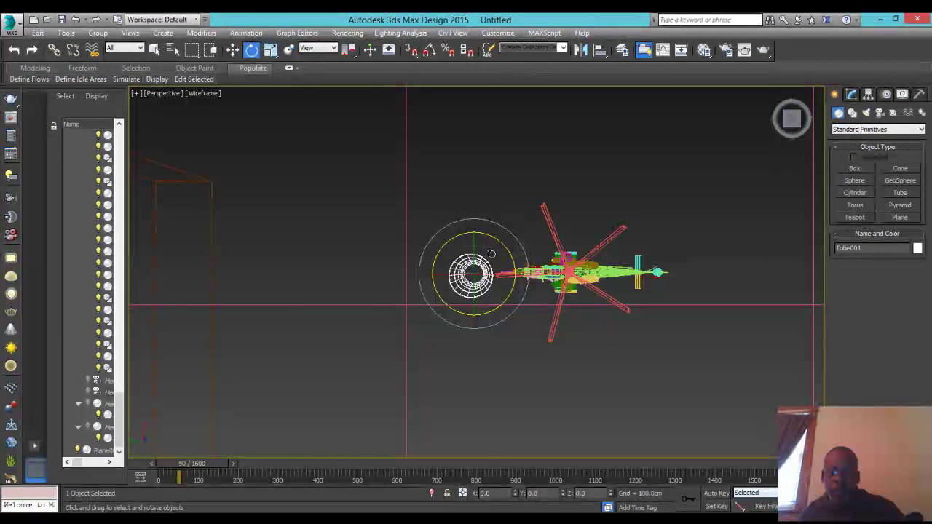
drag(492, 271, 388, 265)
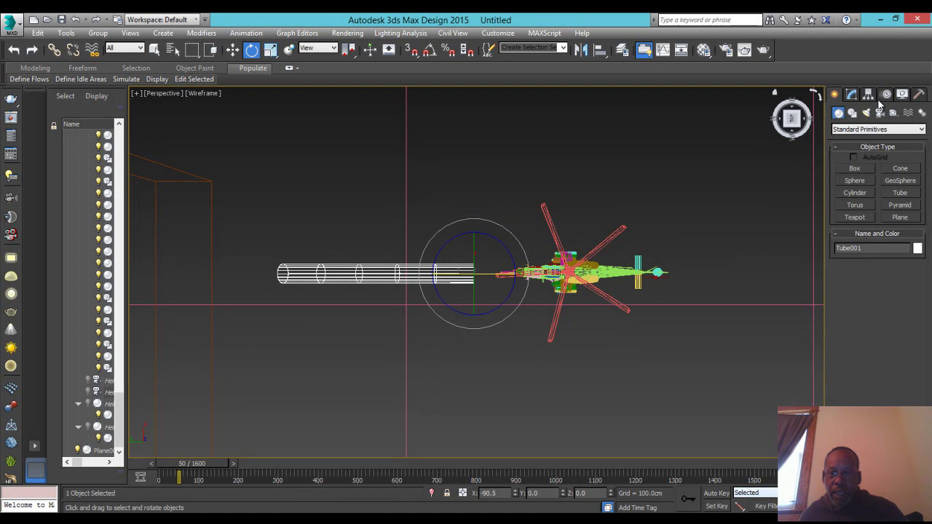
Move the tube back and down against the helicopter's nose, to about 272.1 cm in Y and -81.3 cm in Z
drag(794, 130, 791, 80)
middle_drag(495, 426, 527, 216)
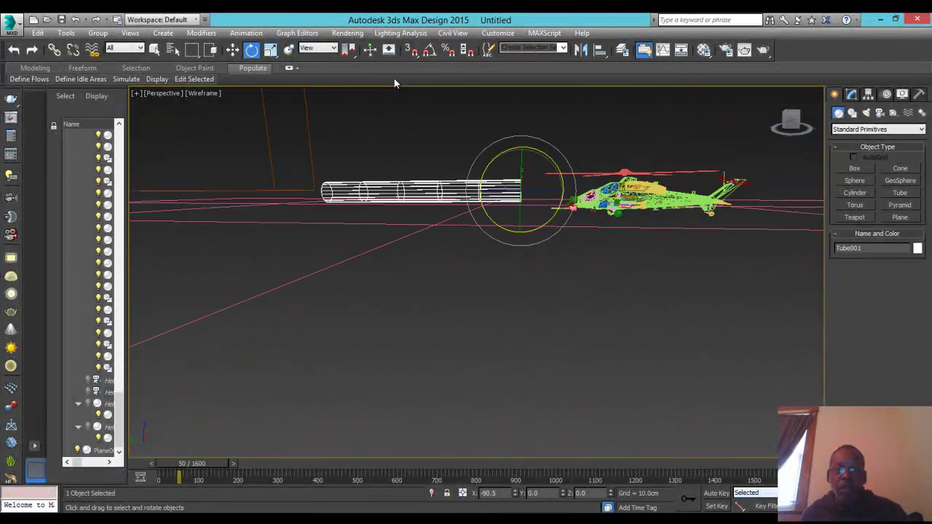
click(270, 49)
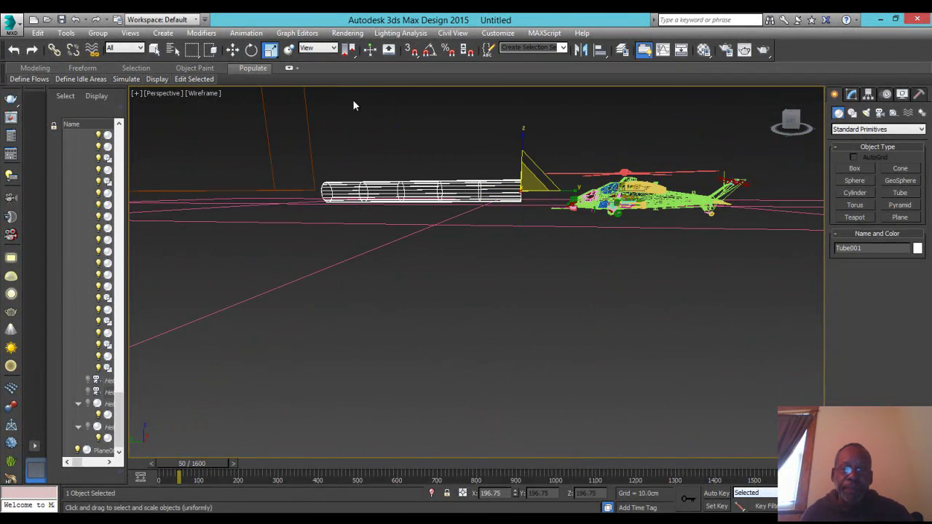
right_click(528, 183)
click(535, 192)
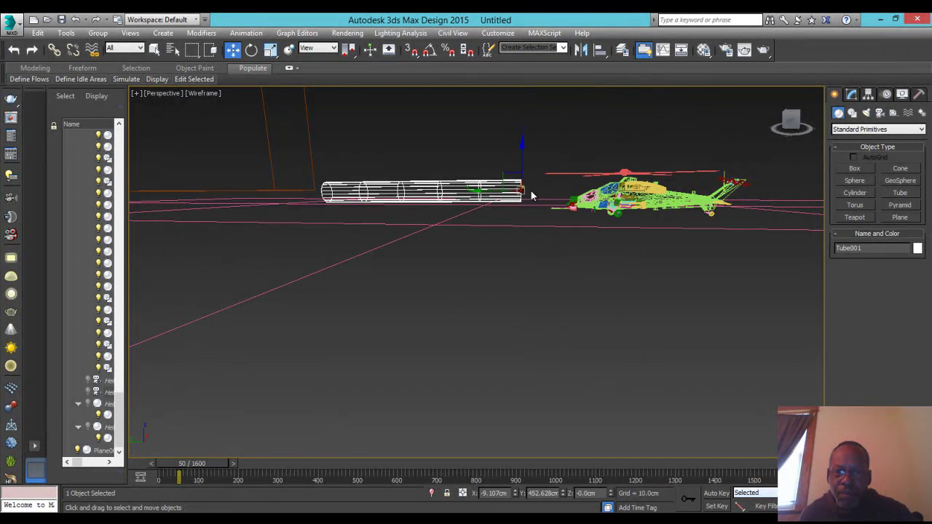
drag(504, 174, 544, 193)
Thin the tube to radii of 10.21 cm and 5.952 cm and scrub to frame 161 to check its link
click(854, 96)
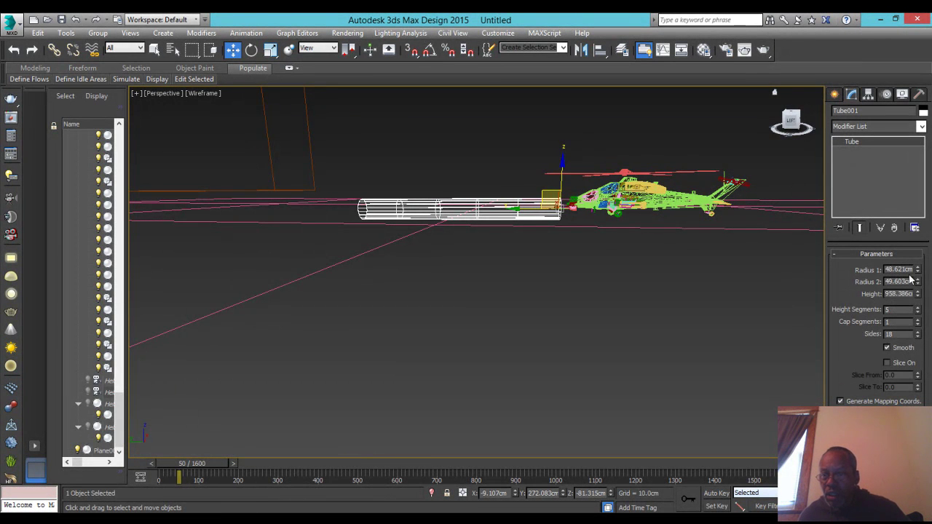
drag(917, 271, 922, 341)
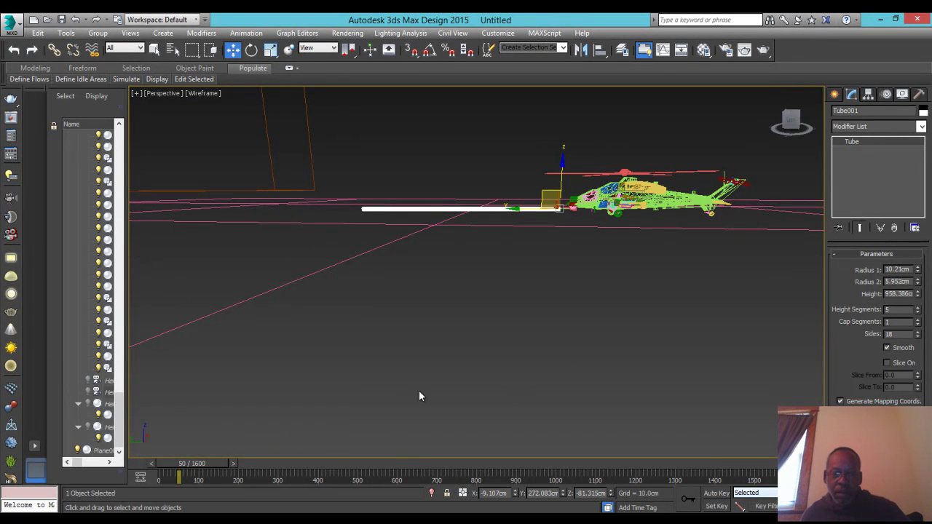
drag(217, 463, 266, 463)
drag(265, 496, 255, 492)
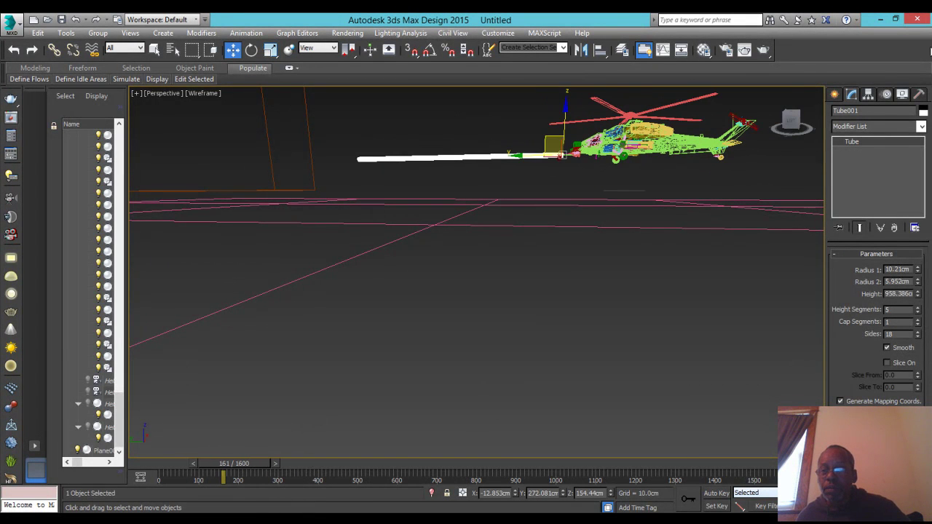
Select the wall box and set its length to about 67 cm and its width to about 5315.6 cm
drag(792, 123, 798, 144)
middle_drag(668, 187, 562, 303)
scroll(702, 288, down, 3)
click(517, 252)
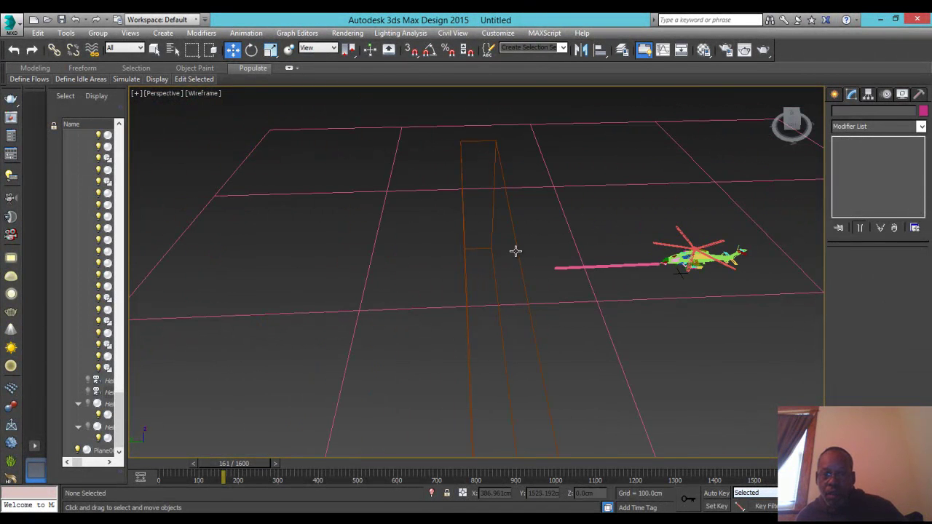
drag(793, 122, 716, 111)
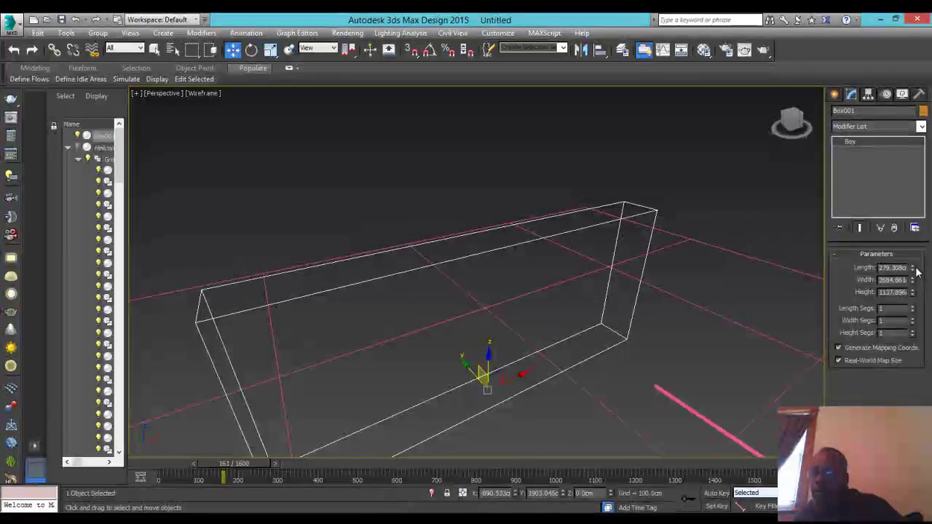
drag(913, 269, 912, 315)
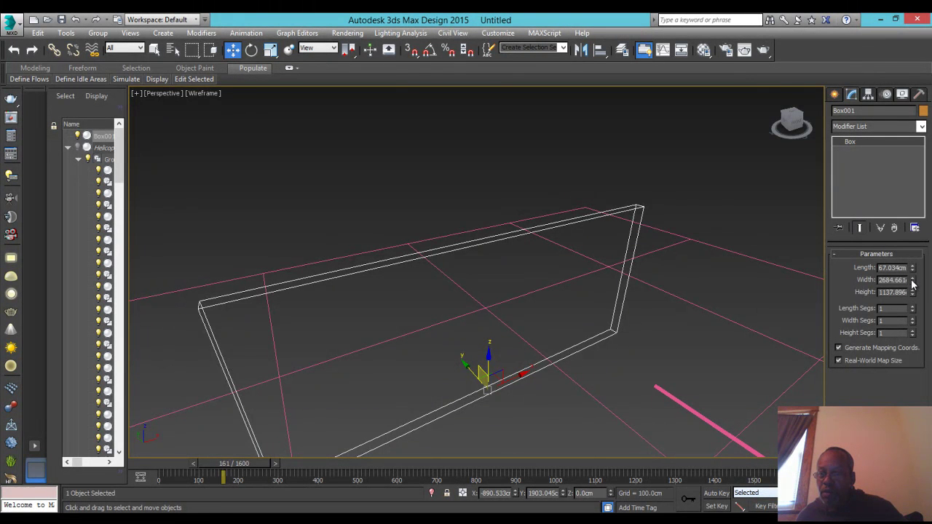
drag(912, 279, 912, 237)
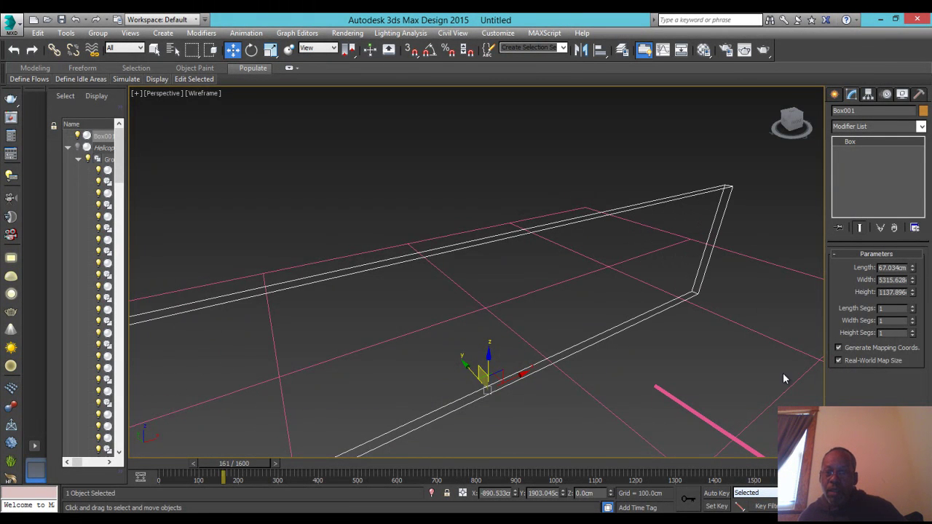
Bring the whole wall and helicopter into view and show the RayFire object types among the helper categories
drag(795, 128, 757, 125)
middle_drag(633, 443, 643, 368)
scroll(635, 397, down, 3)
scroll(653, 411, up, 1)
scroll(654, 408, up, 3)
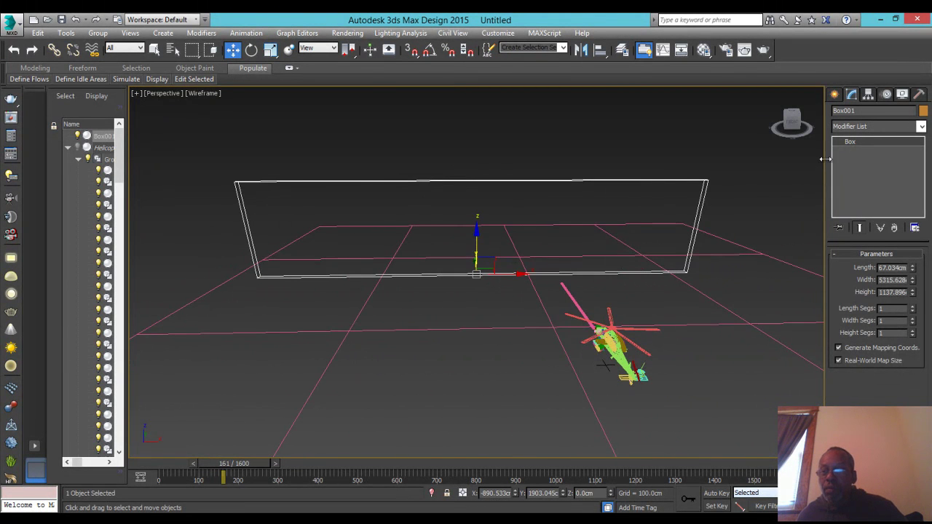
click(835, 94)
click(894, 113)
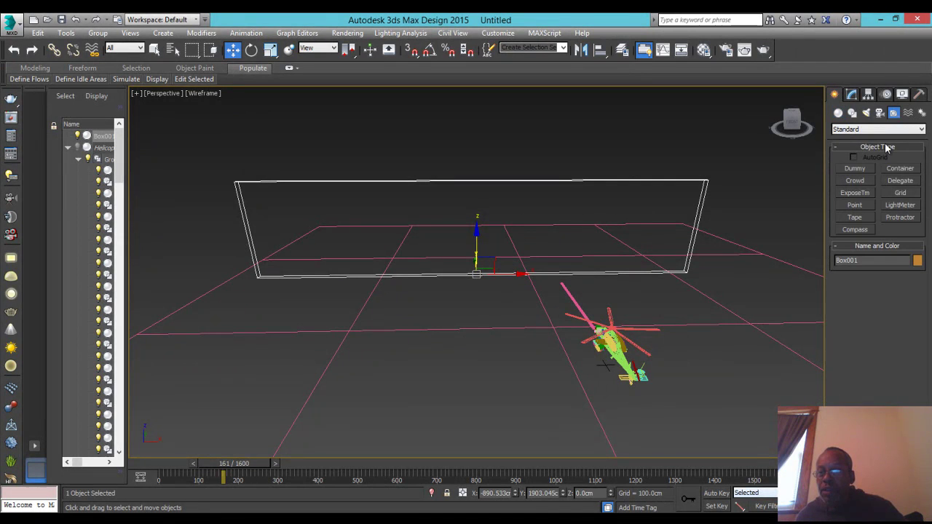
click(877, 130)
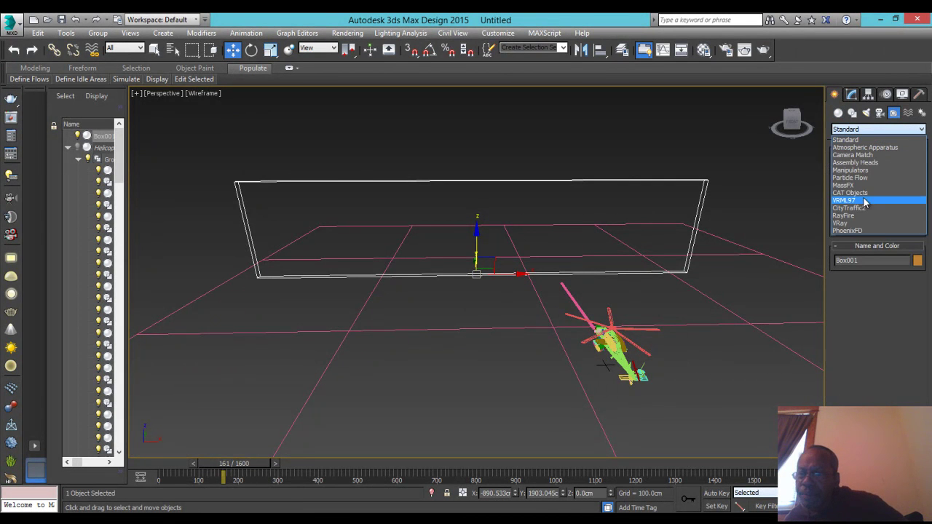
click(860, 221)
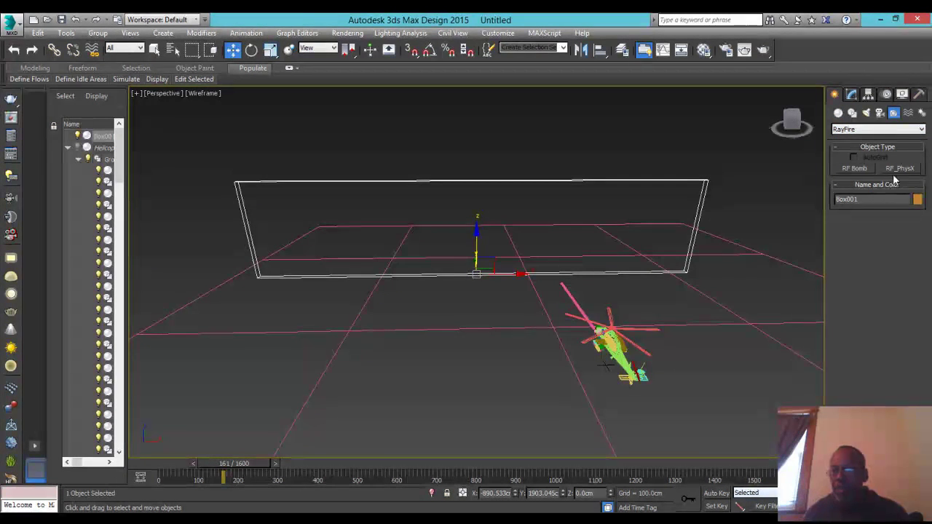
click(890, 131)
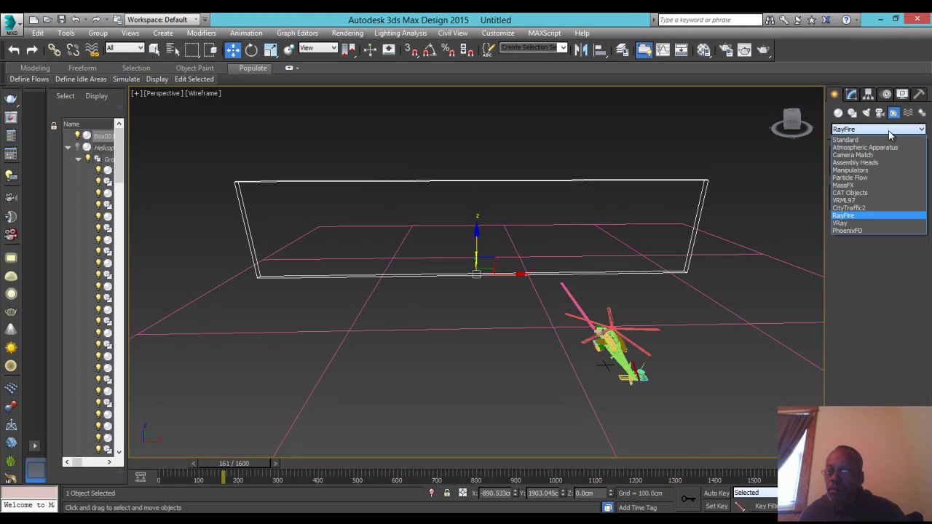
Choose the Shooting object among the RayFire geometry types and open the Shooting floater
click(838, 114)
click(839, 113)
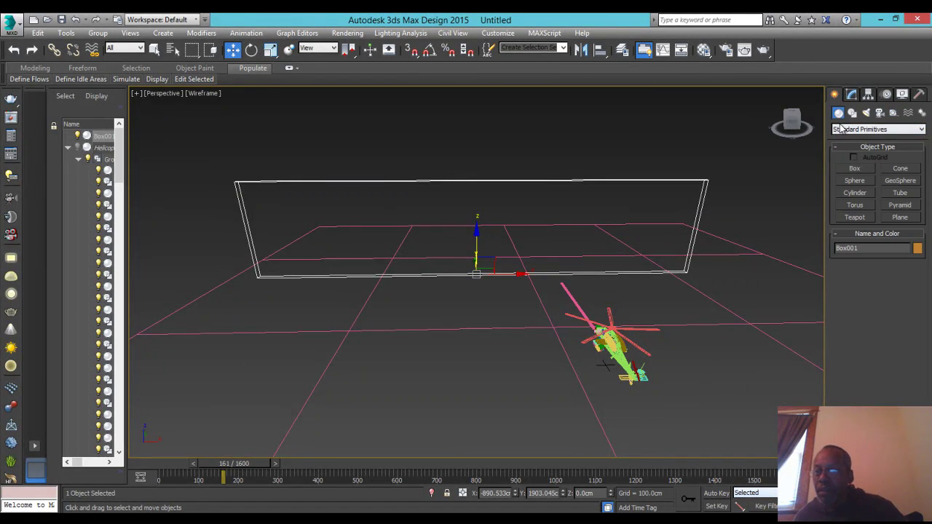
click(845, 130)
click(845, 261)
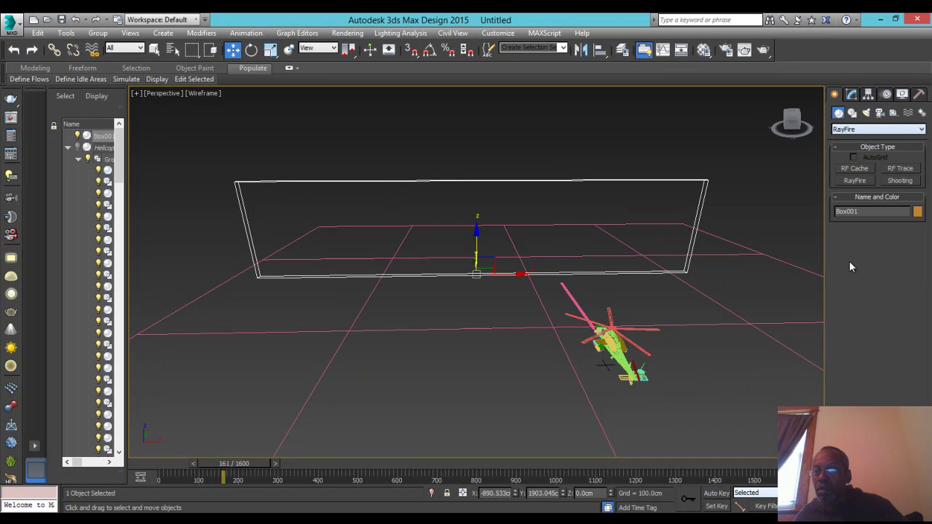
click(901, 181)
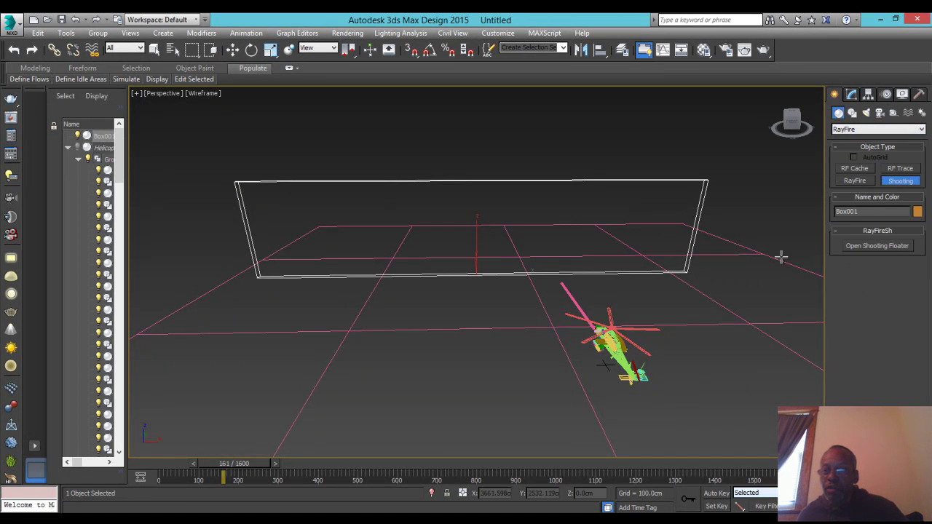
click(902, 248)
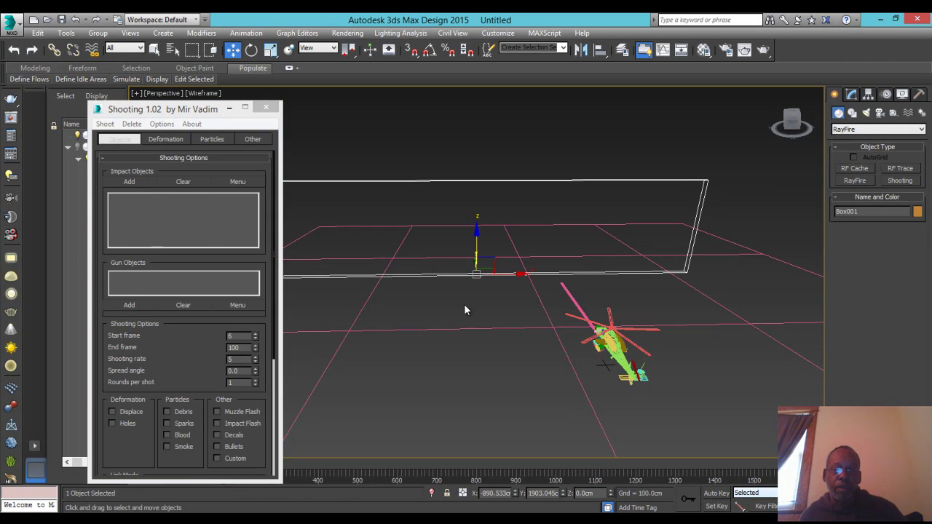
Add the wall box as the impact object and the tube as the gun object for the shooting setup
click(126, 182)
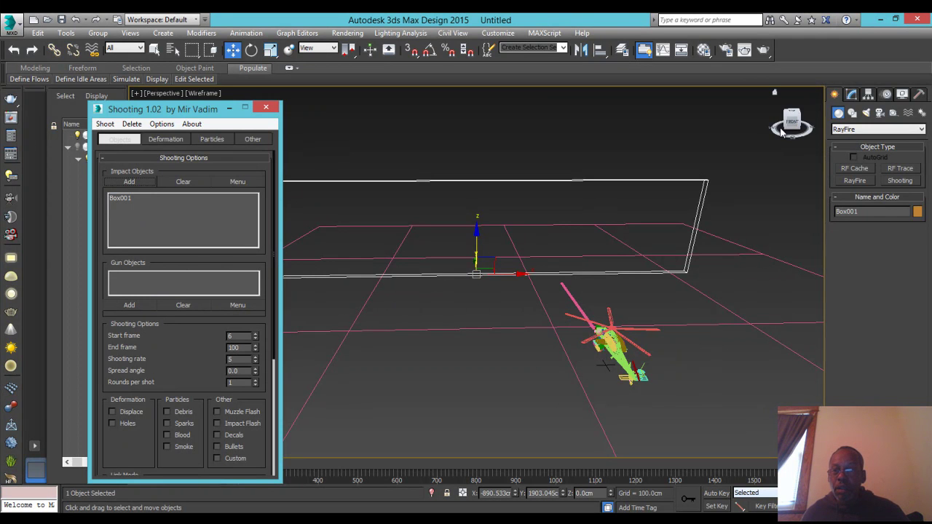
drag(791, 125, 695, 173)
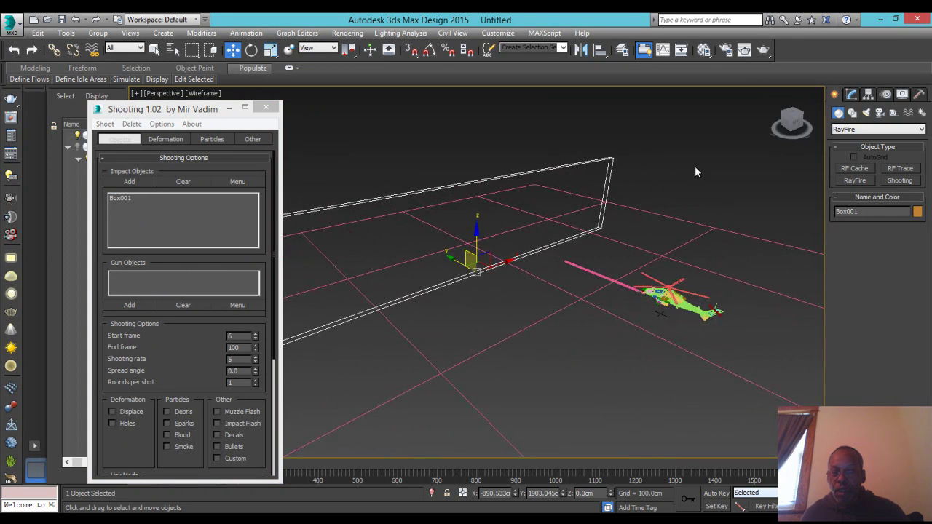
click(599, 278)
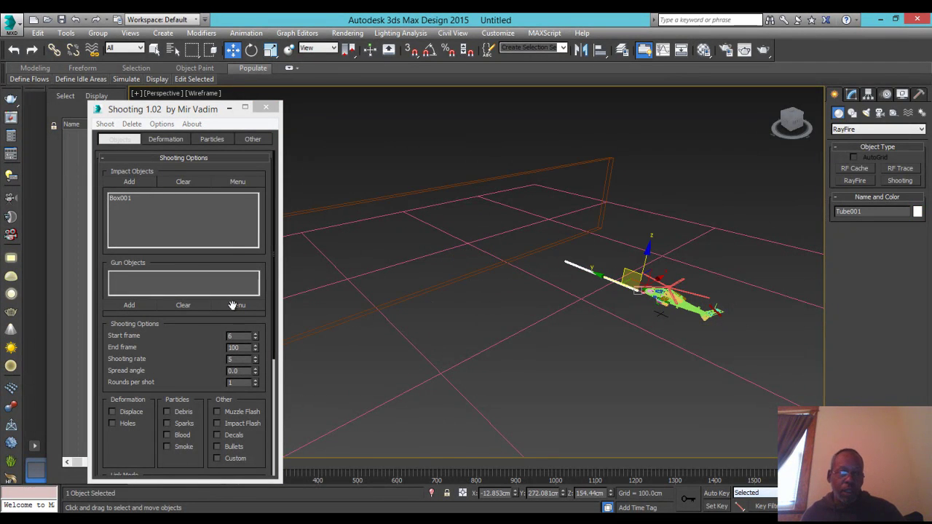
click(135, 304)
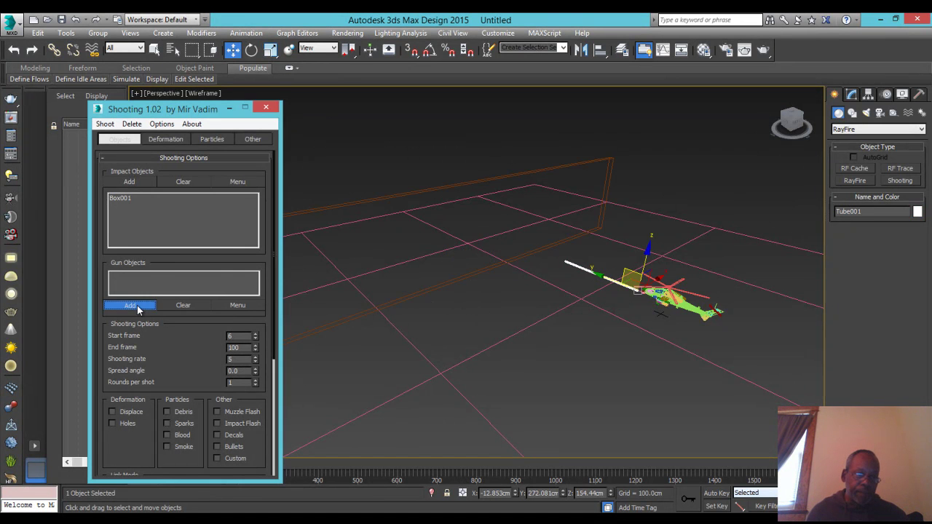
Enable Holes deformation and Debris particles for the shooting and view the wall and helicopter from the front
click(128, 424)
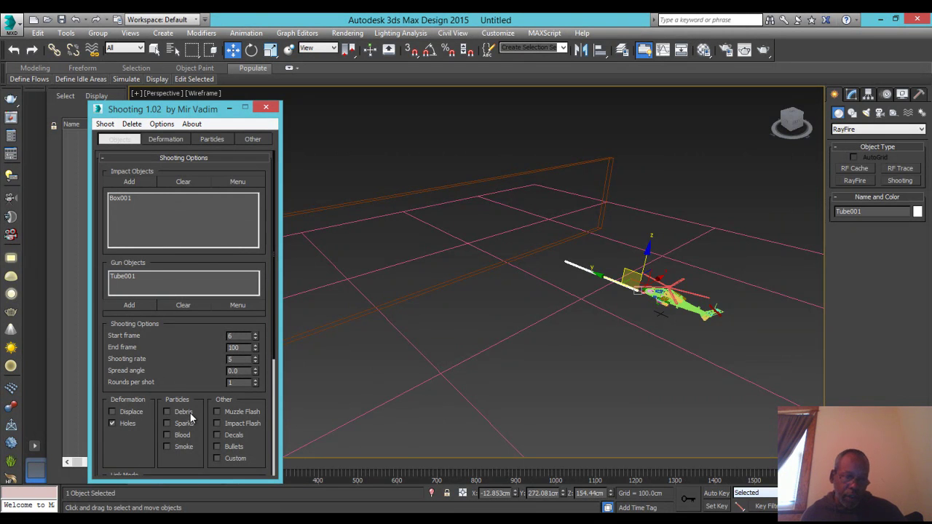
middle_drag(513, 250, 600, 220)
drag(791, 119, 725, 109)
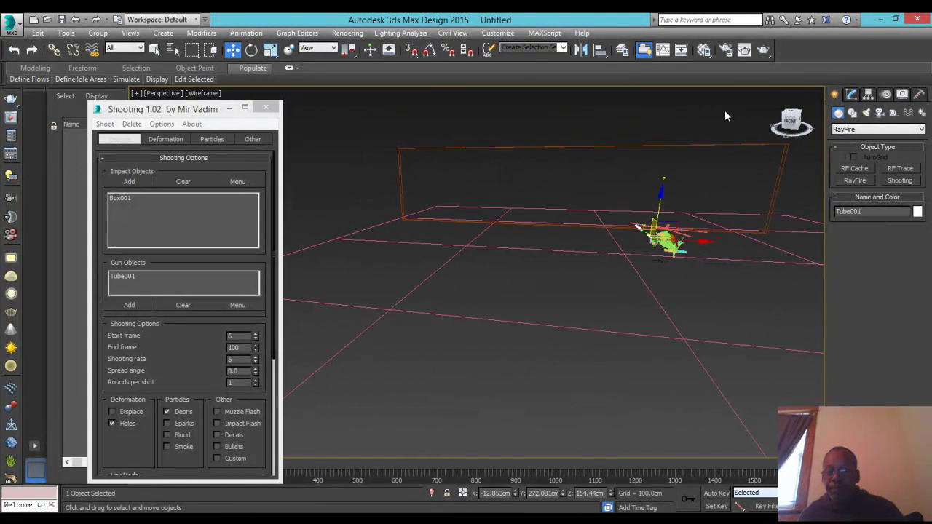
click(793, 128)
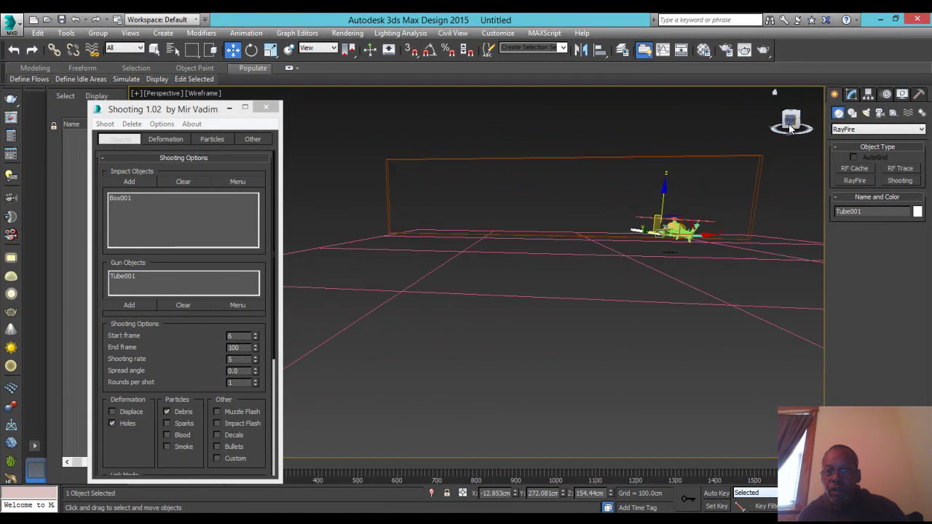
middle_drag(766, 171, 764, 212)
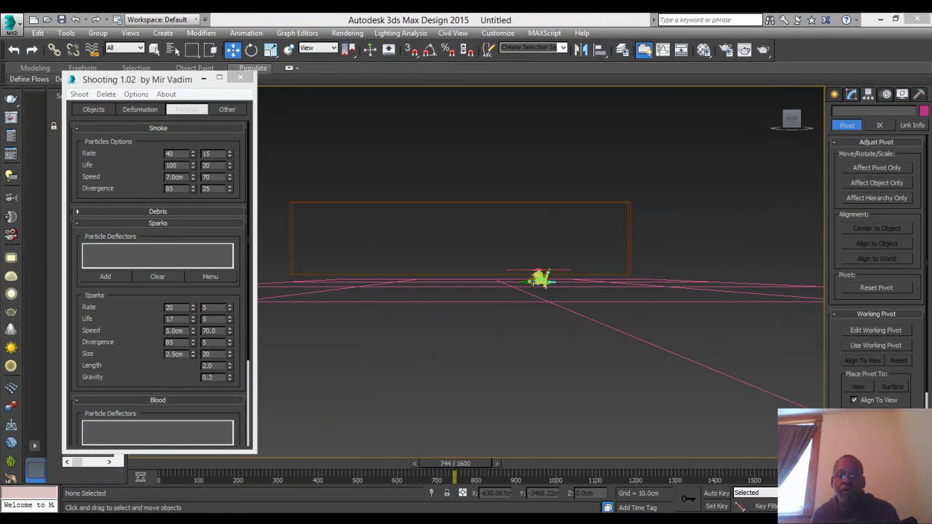
Select the wall box and lower it to about -109.8 cm in Z so it meets the ground plane
middle_drag(597, 295, 627, 277)
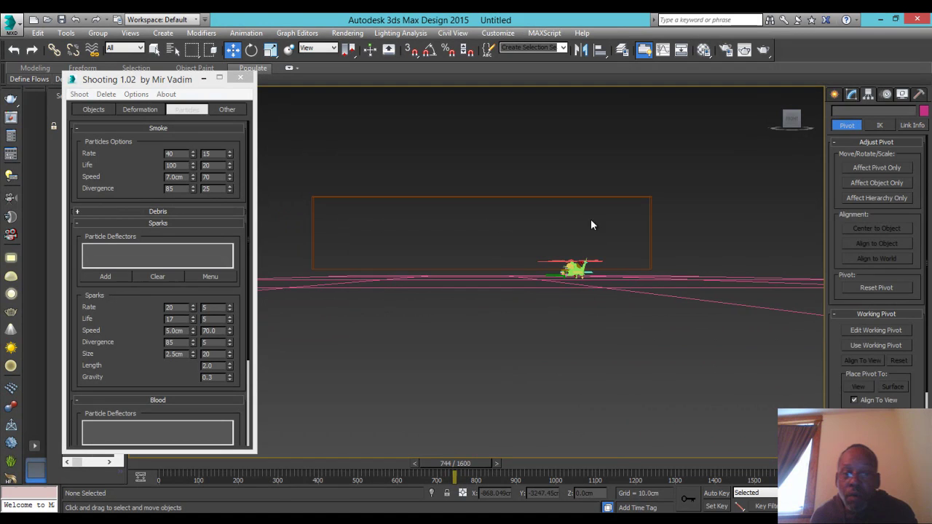
click(550, 196)
drag(482, 233, 482, 239)
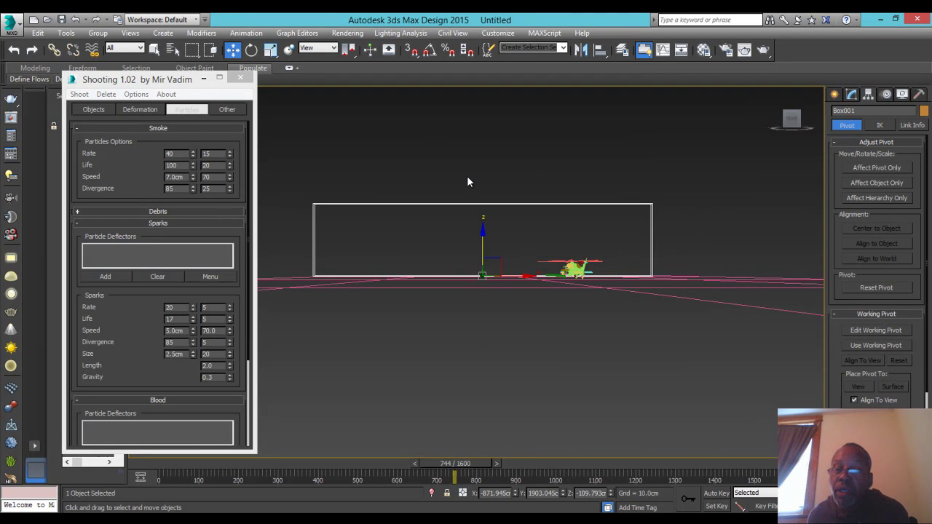
Record a new flight for Helicopter_01 in Craft Director Studio with the wall and helicopter in view, and stop the recording past the wall
drag(791, 120, 773, 134)
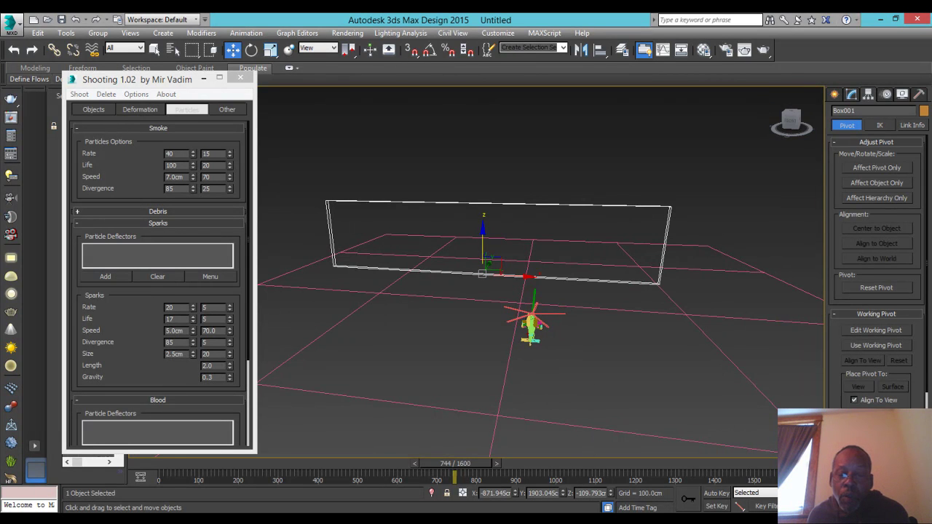
mouse_move(525, 523)
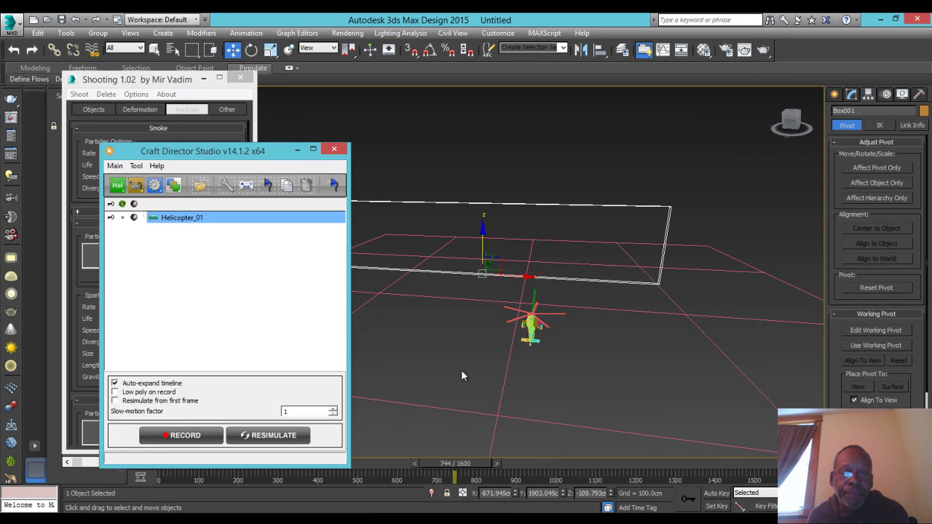
click(184, 436)
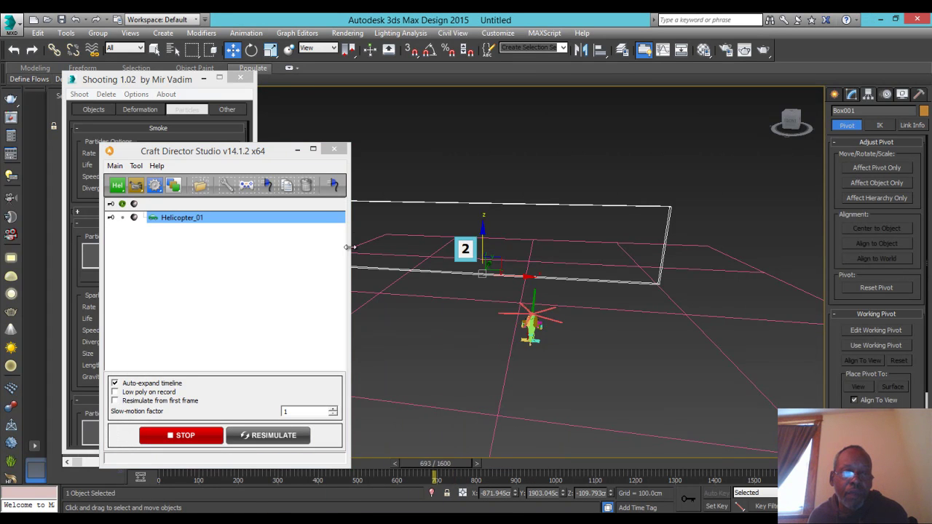
click(297, 151)
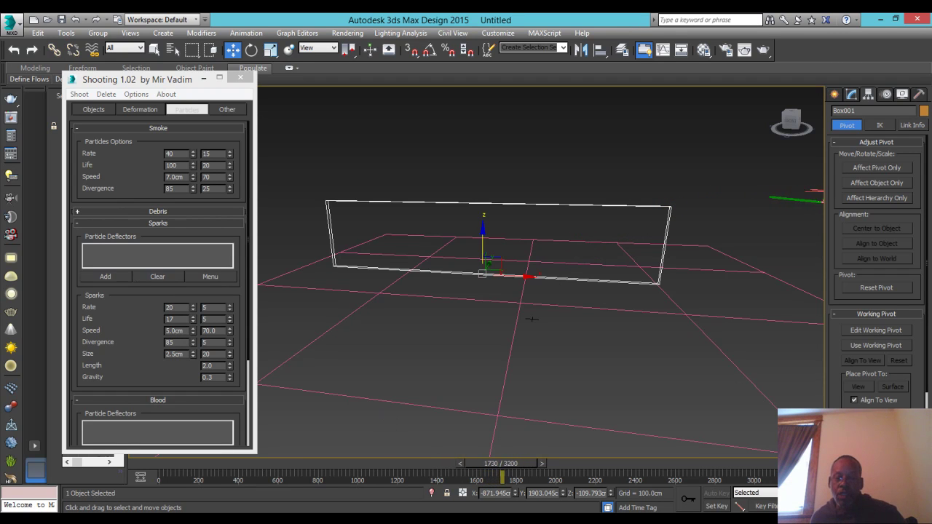
mouse_move(507, 518)
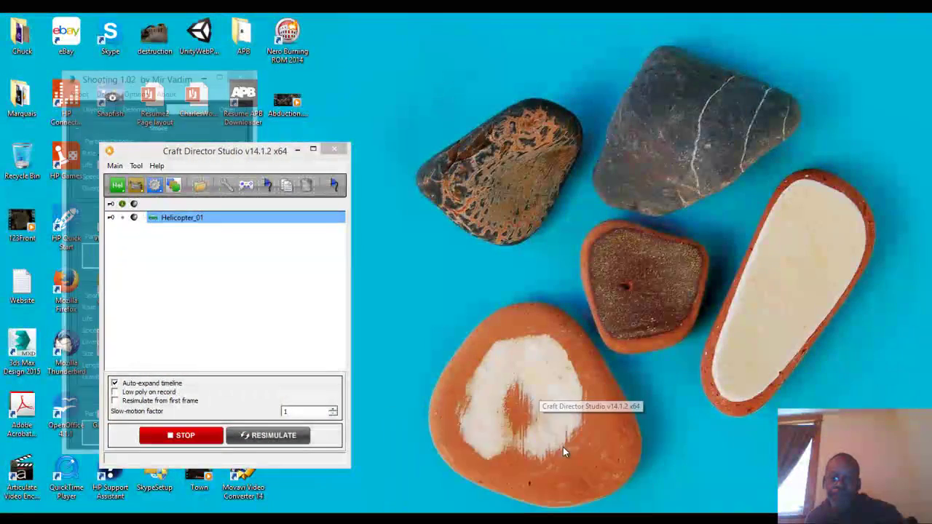
click(563, 447)
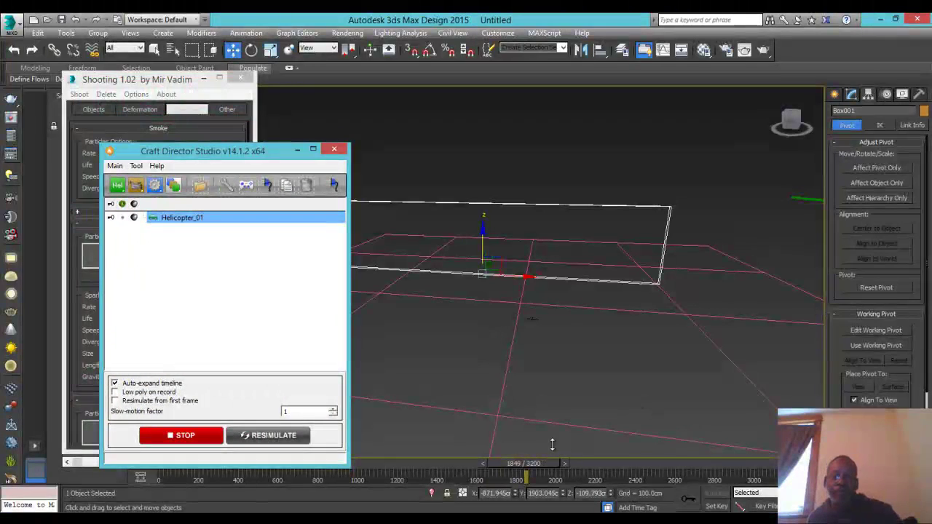
click(182, 436)
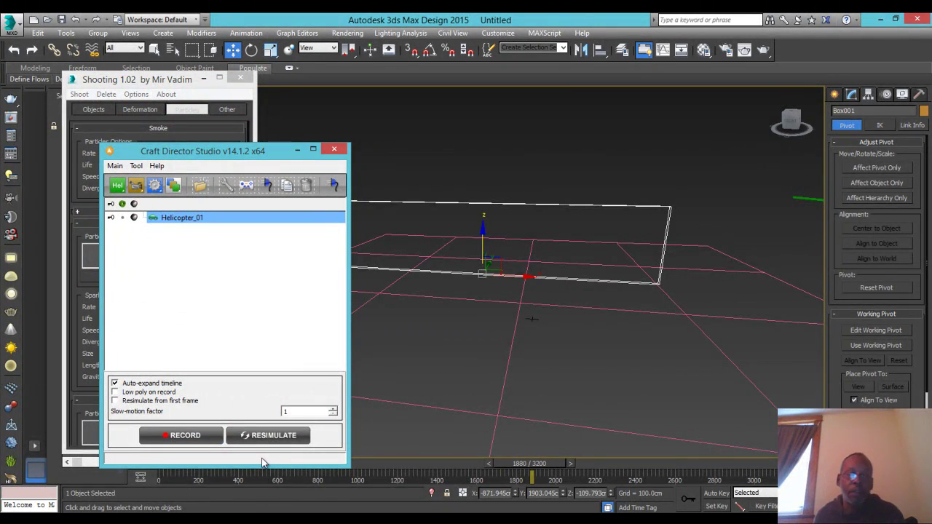
click(298, 150)
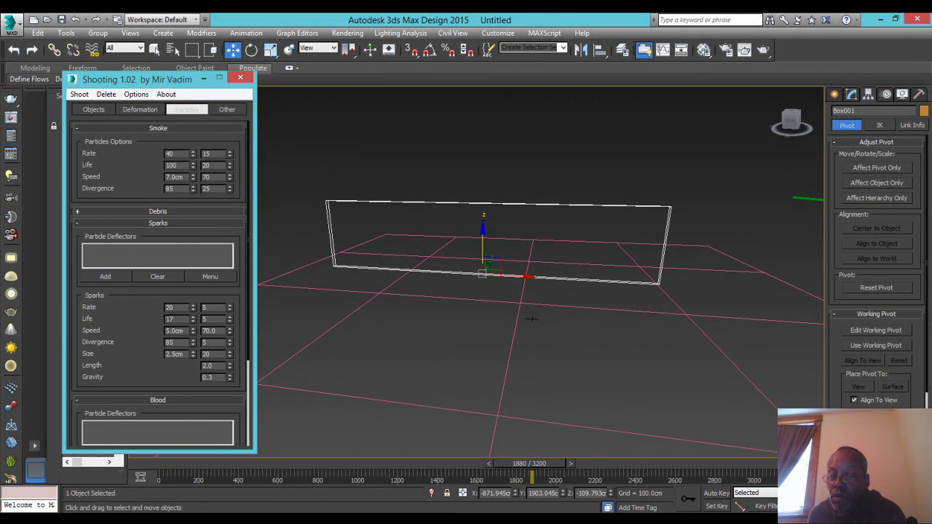
Play back the helicopter's flight from frame 0, examine it from the side, and show the Shooting floater's object settings
click(532, 318)
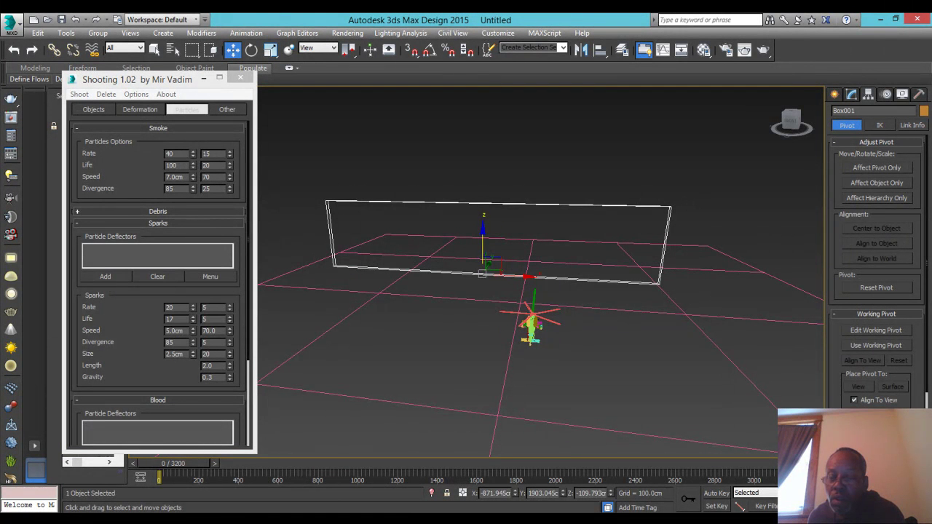
key(slash)
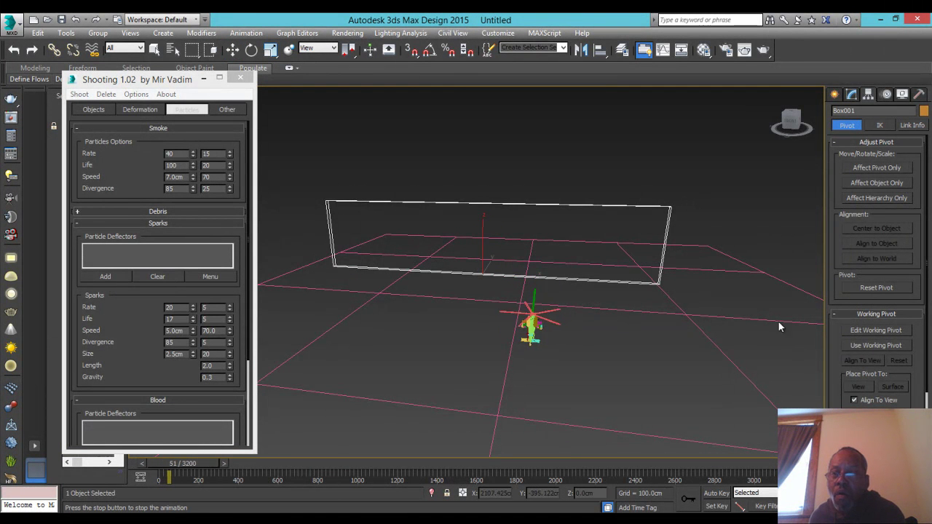
mouse_move(797, 121)
mouse_down()
mouse_move(805, 117)
mouse_move(791, 129)
mouse_up()
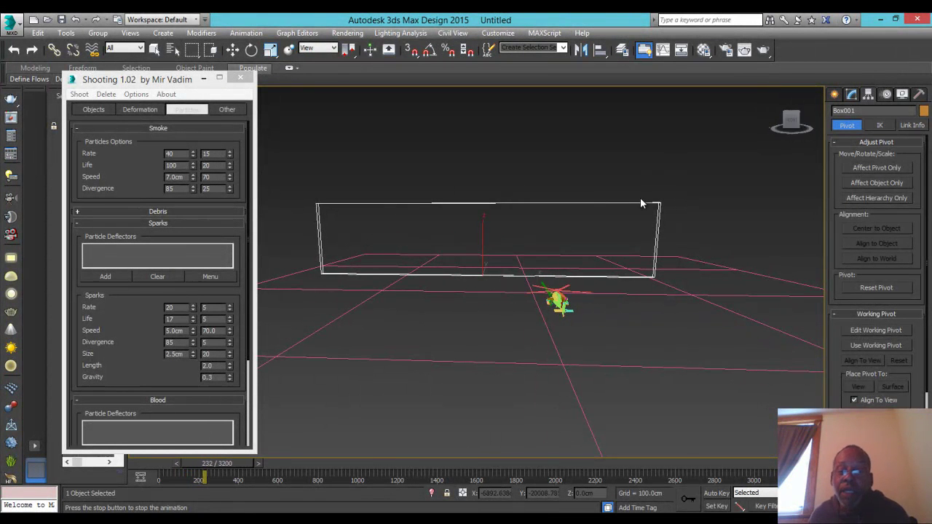
drag(792, 124, 706, 121)
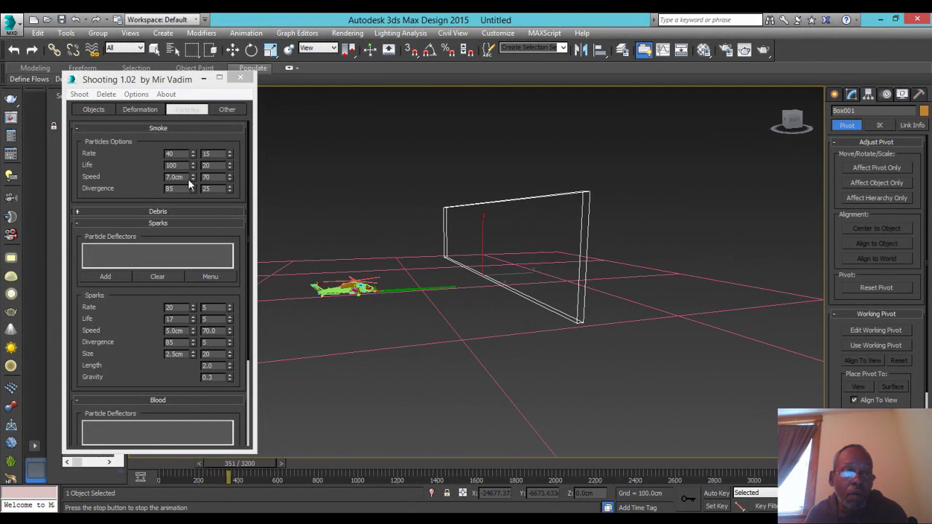
click(103, 109)
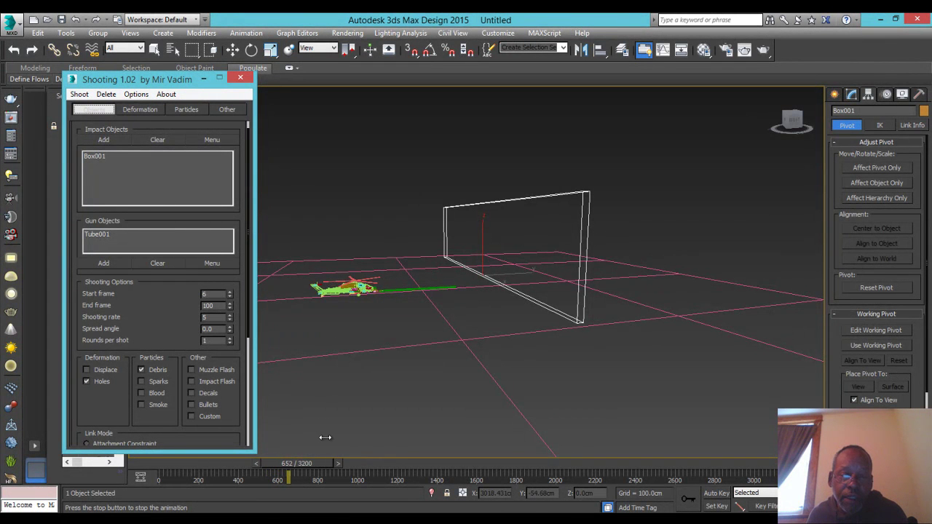
drag(791, 120, 800, 120)
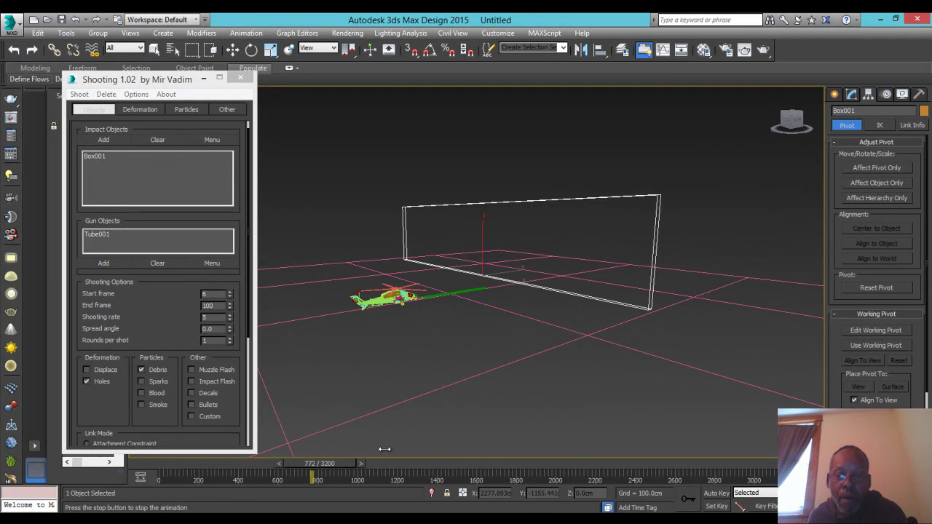
Scrub the timeline through to frame 1552, examining from several angles where the helicopter's tube points at the wall
drag(340, 461, 370, 464)
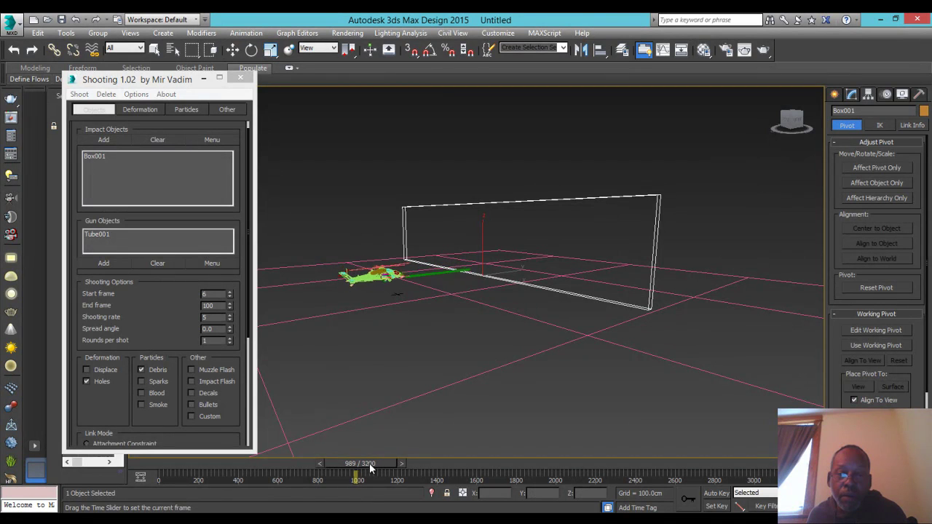
key(w)
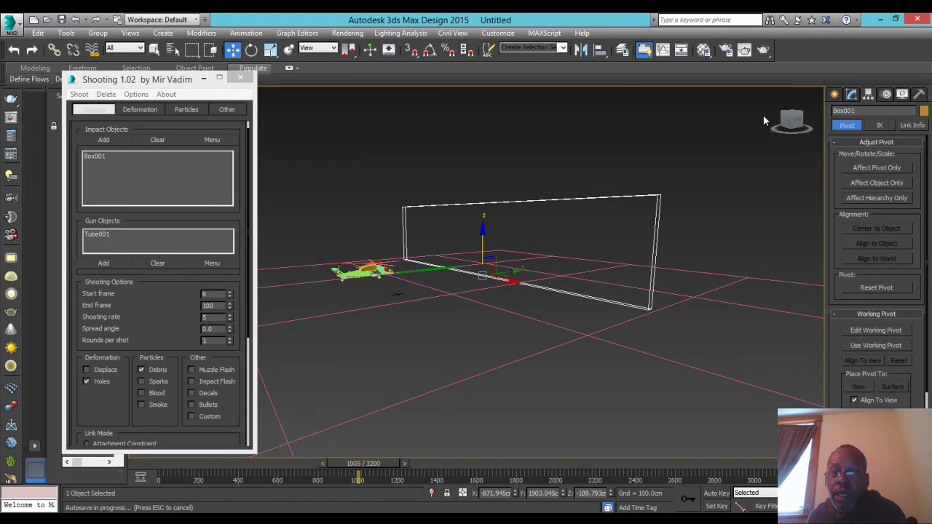
drag(796, 120, 755, 110)
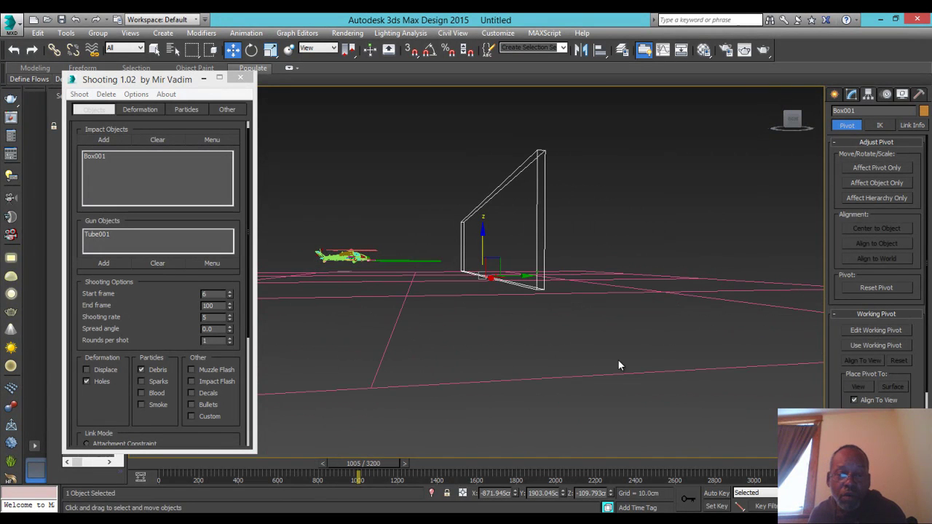
drag(370, 467, 401, 467)
key(w)
drag(796, 124, 575, 391)
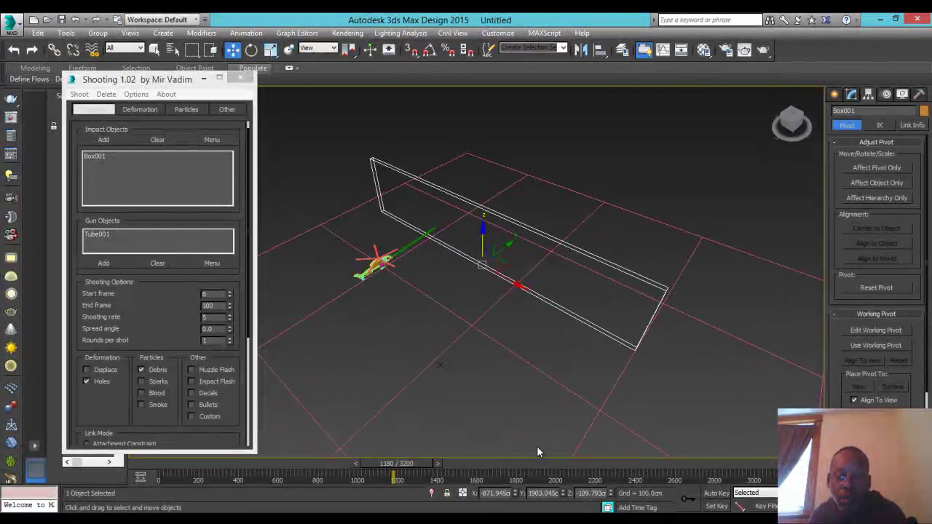
drag(418, 461, 437, 458)
key(w)
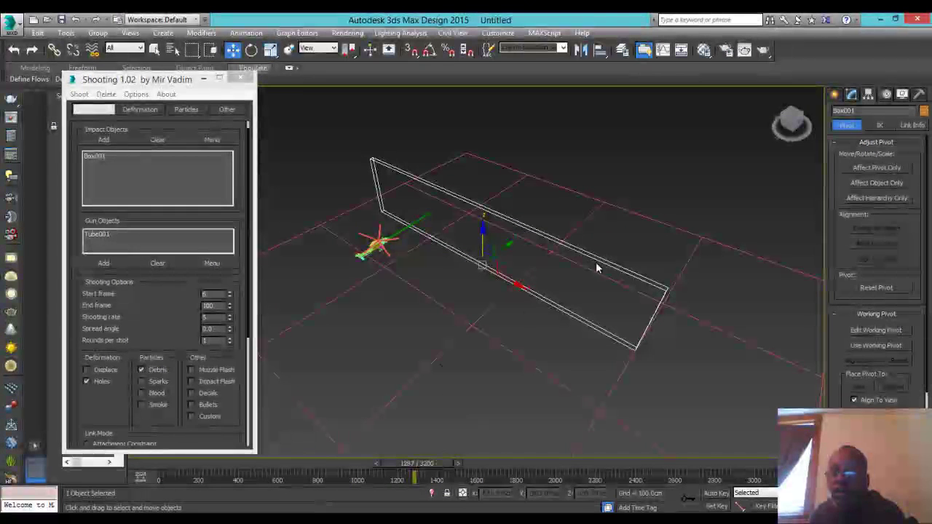
drag(786, 123, 764, 121)
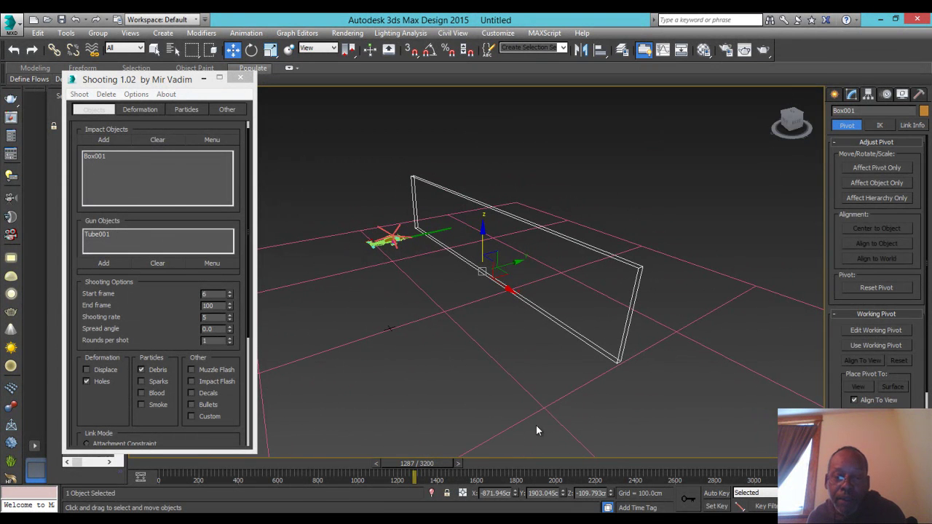
drag(427, 463, 479, 459)
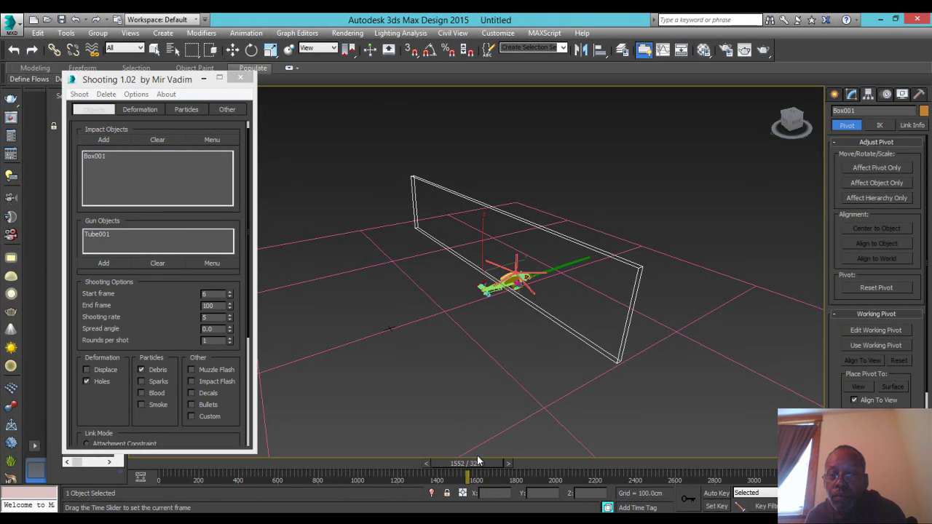
Move the Shooting floater clear of the viewport labels and switch the perspective view to Shaded display
drag(182, 79, 182, 126)
click(193, 93)
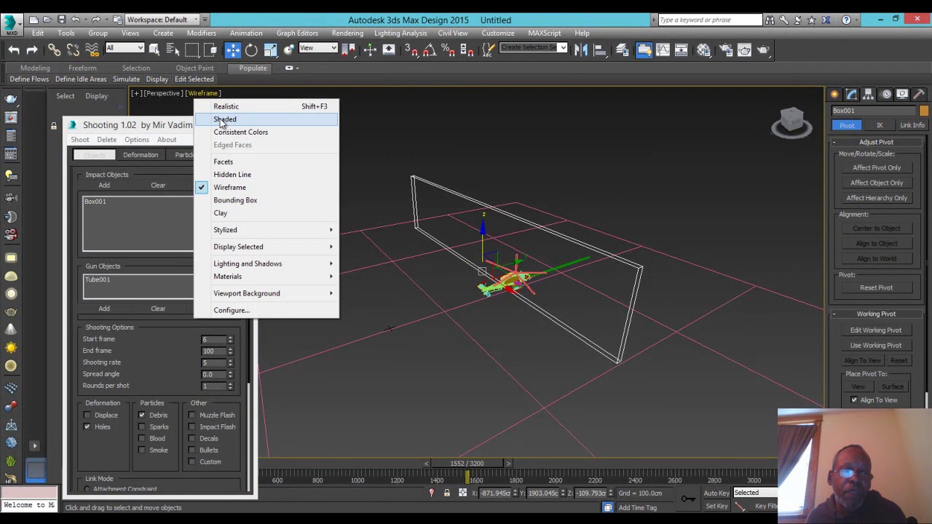
click(224, 119)
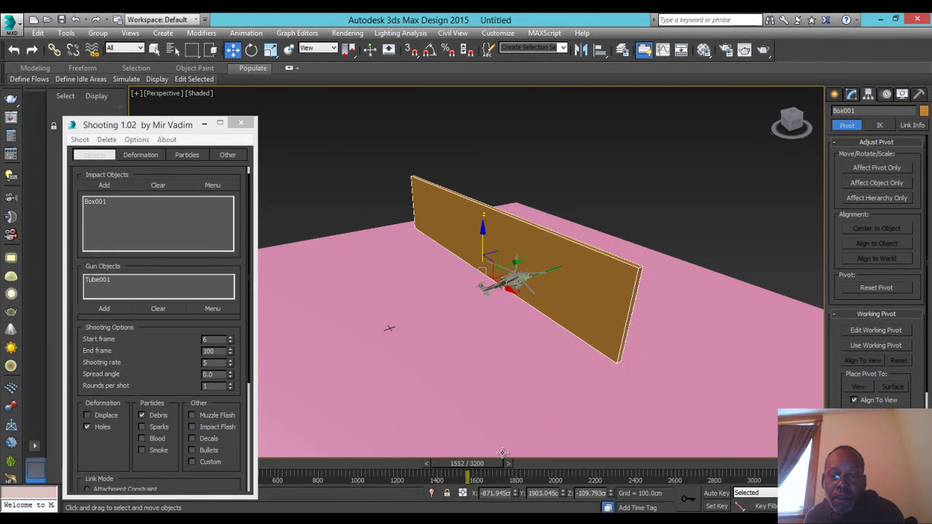
Advance the timeline to frame 1589, where the tube reaches the wall's far end, and set the shooting's end frame to 1589
mouse_move(472, 468)
mouse_down()
mouse_move(410, 472)
mouse_move(480, 463)
mouse_up()
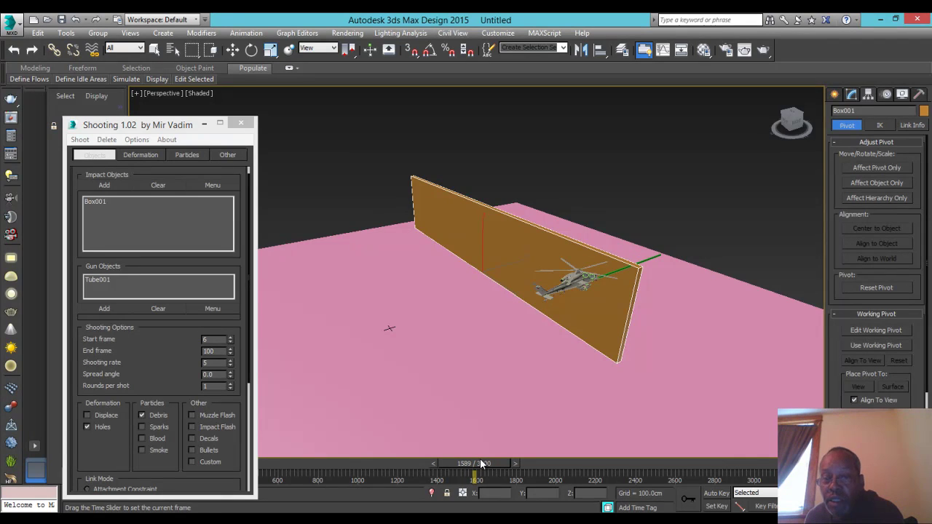
key(w)
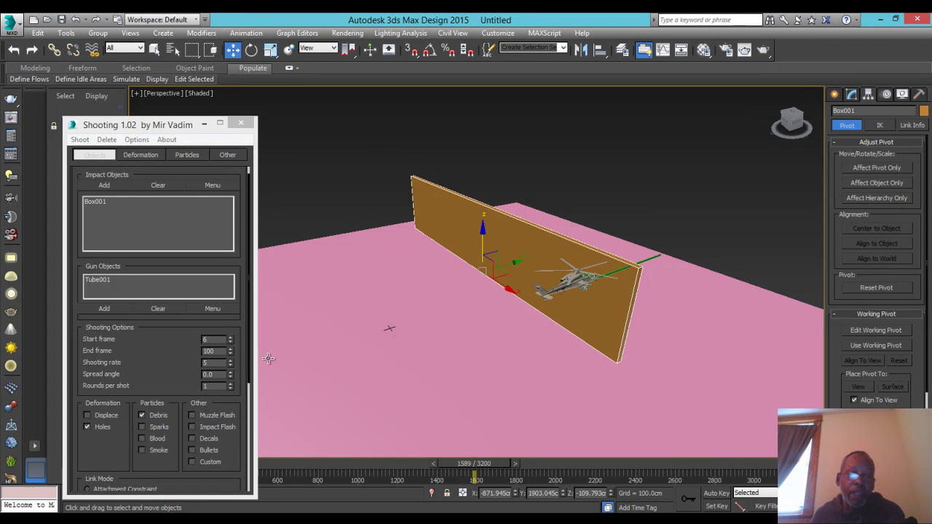
click(223, 351)
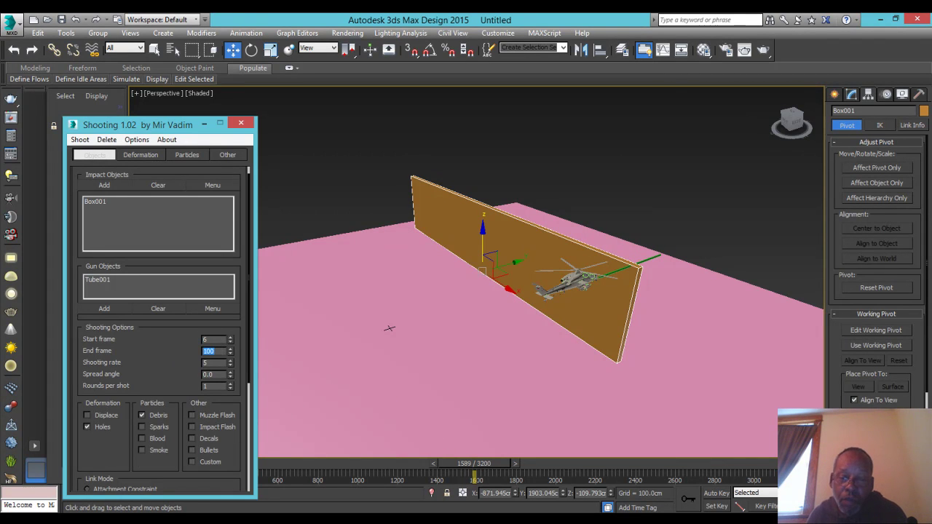
text(1589)
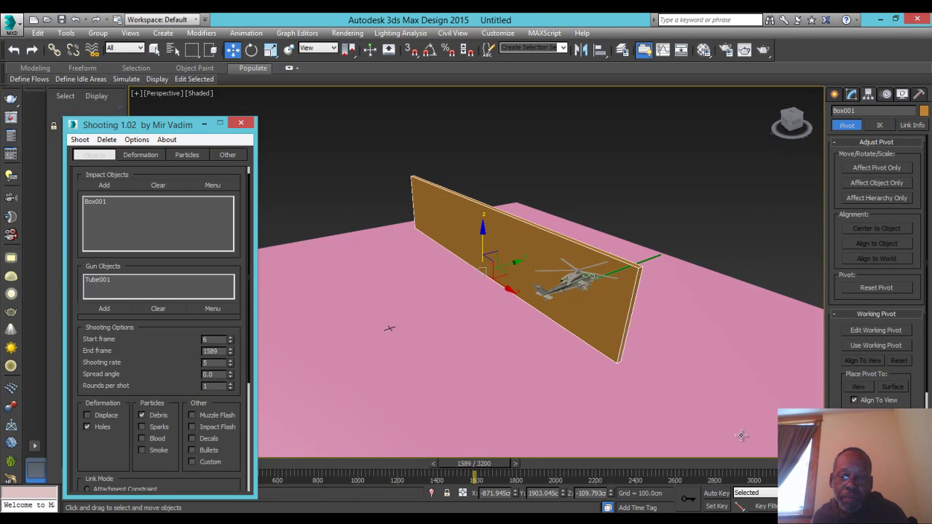
Scrub back to frame 1327 to check the helicopter's approach to the wall and set the shooting's start frame to 1200
drag(465, 467, 414, 463)
key(w)
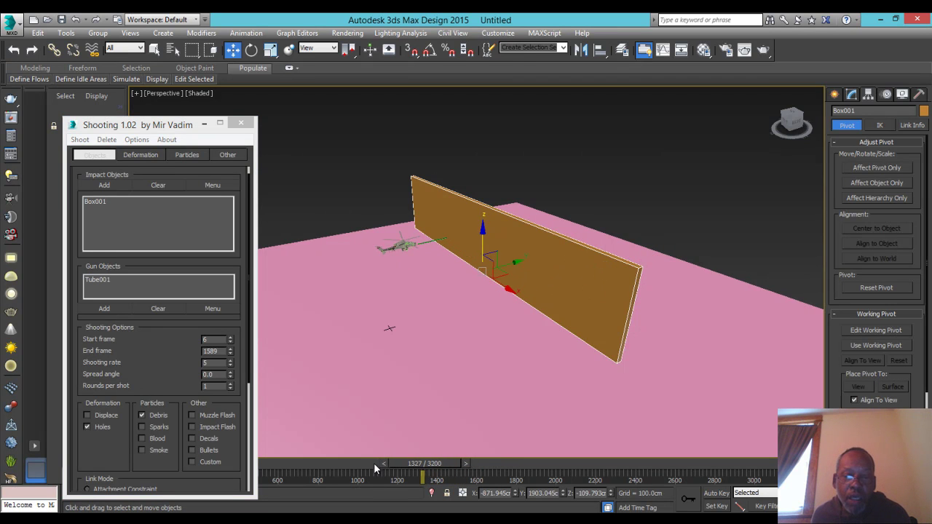
click(216, 339)
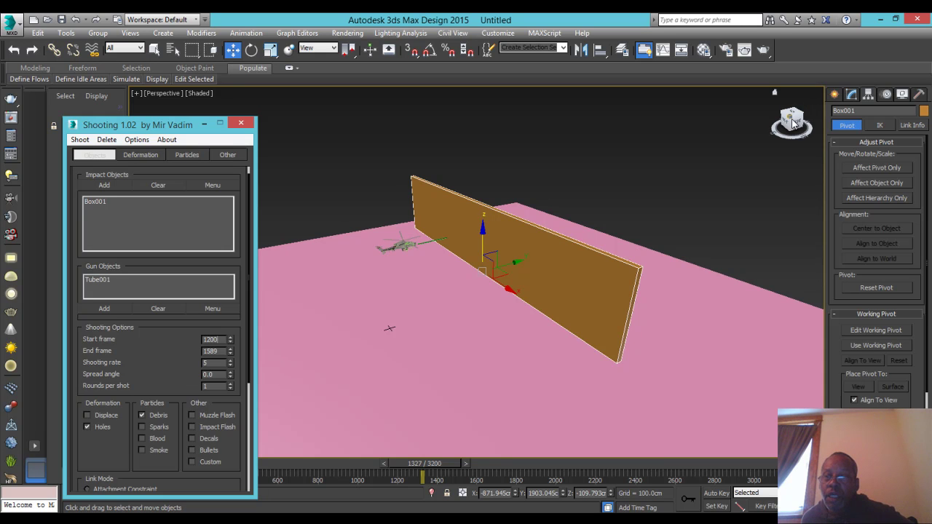
Check the helicopter and wall from another angle and run the full shooting simulation on the wall
drag(794, 122, 215, 118)
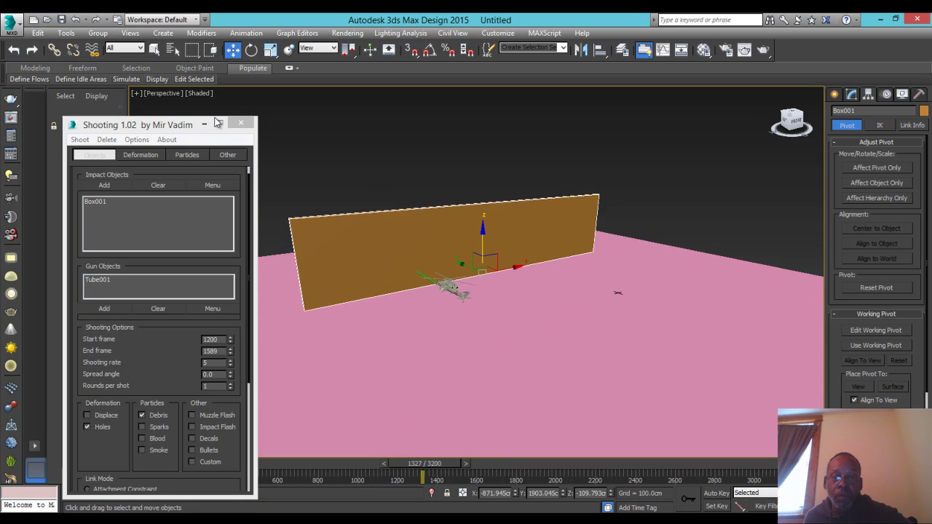
middle_drag(605, 205, 624, 242)
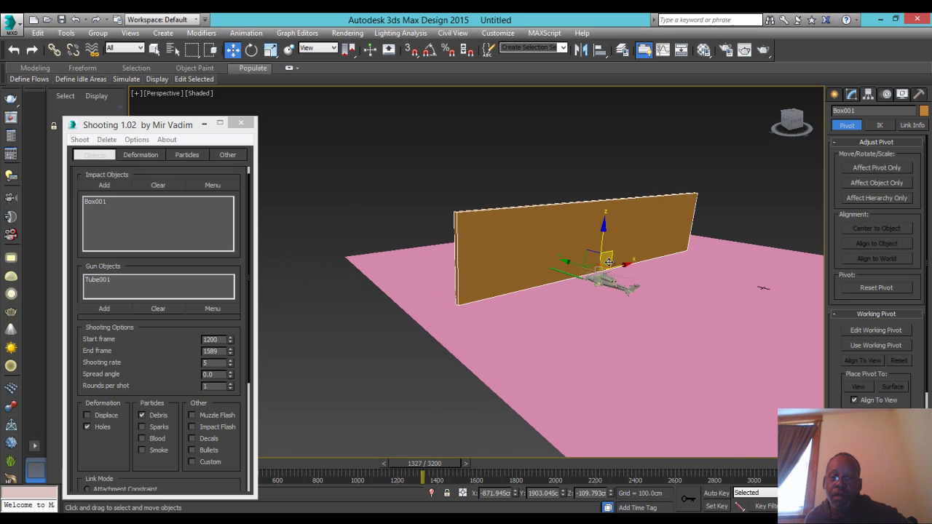
middle_drag(556, 257, 550, 269)
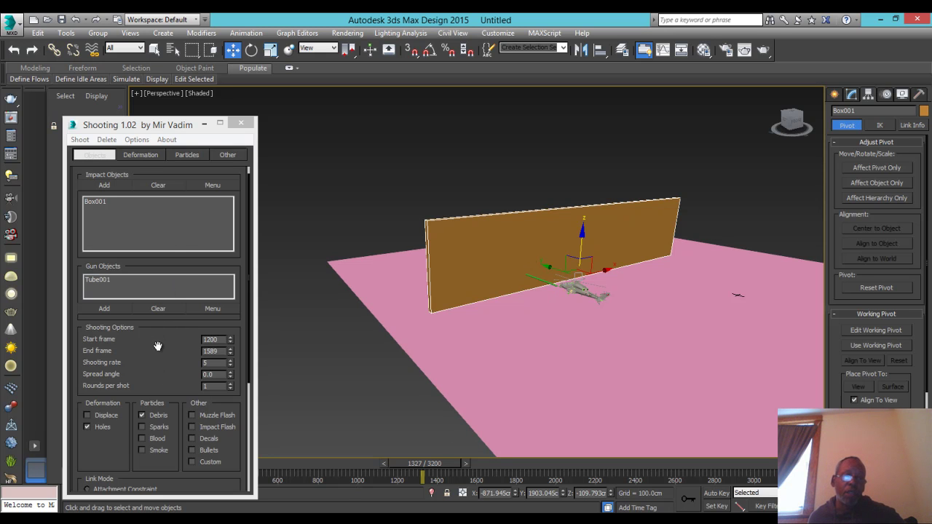
mouse_move(158, 347)
mouse_down()
mouse_move(158, 300)
mouse_move(156, 364)
mouse_up()
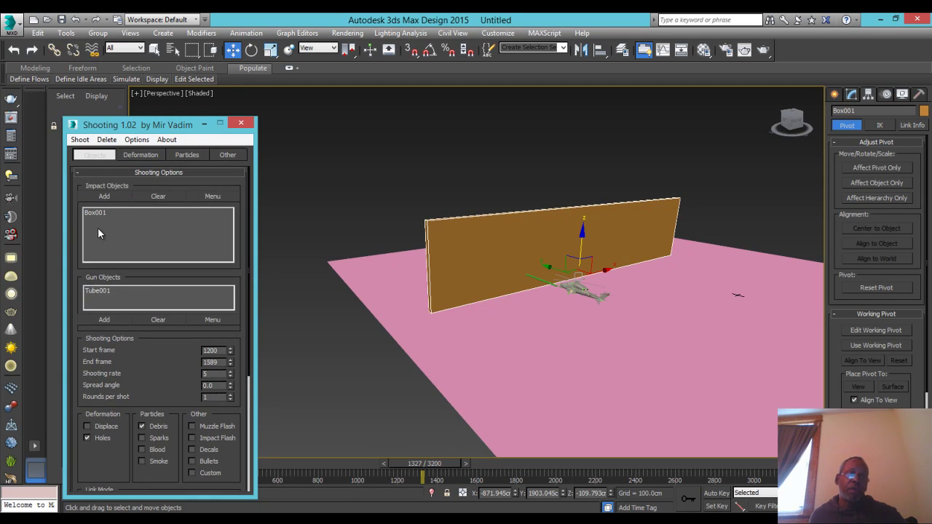
scroll(150, 364, down, 2)
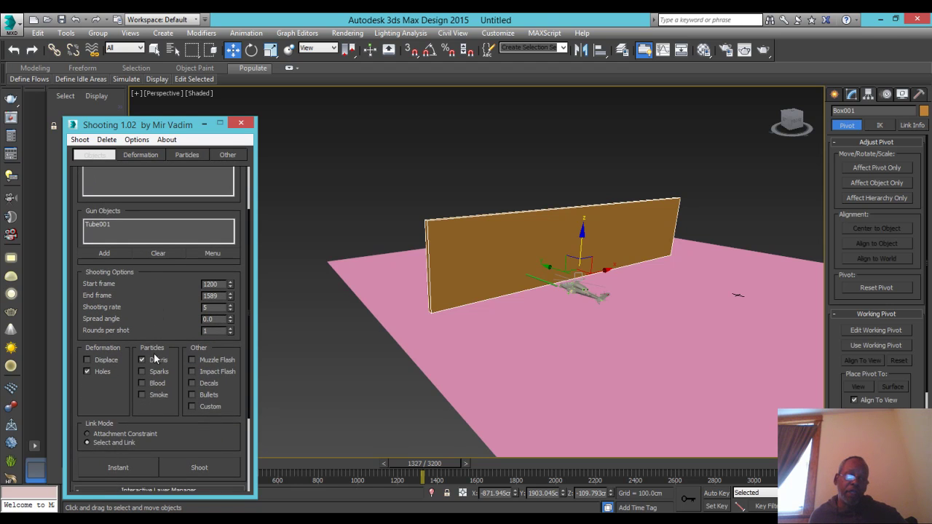
scroll(150, 356, down, 2)
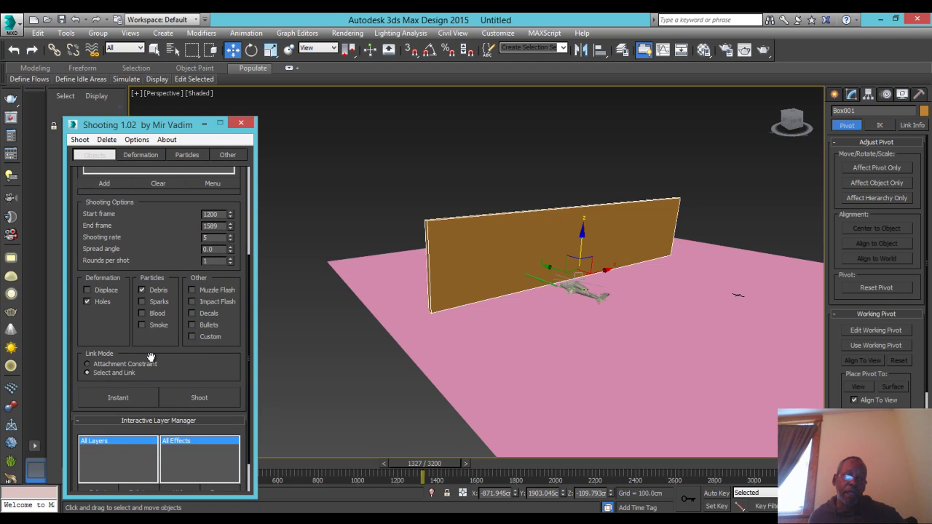
click(187, 398)
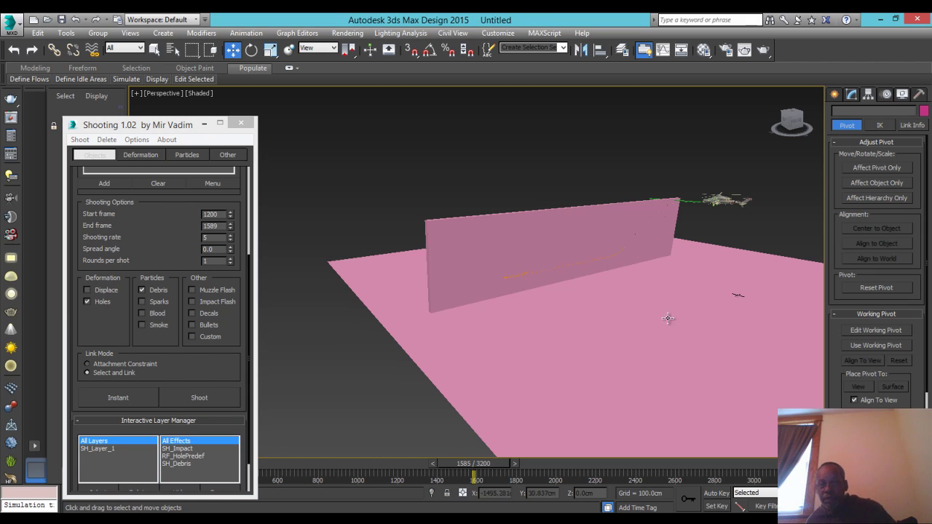
Examine the line of bullet impacts along the wall up close while scrubbing the timeline back to frame 1088
middle_drag(614, 303, 536, 172)
scroll(602, 248, down, 3)
scroll(580, 225, up, 6)
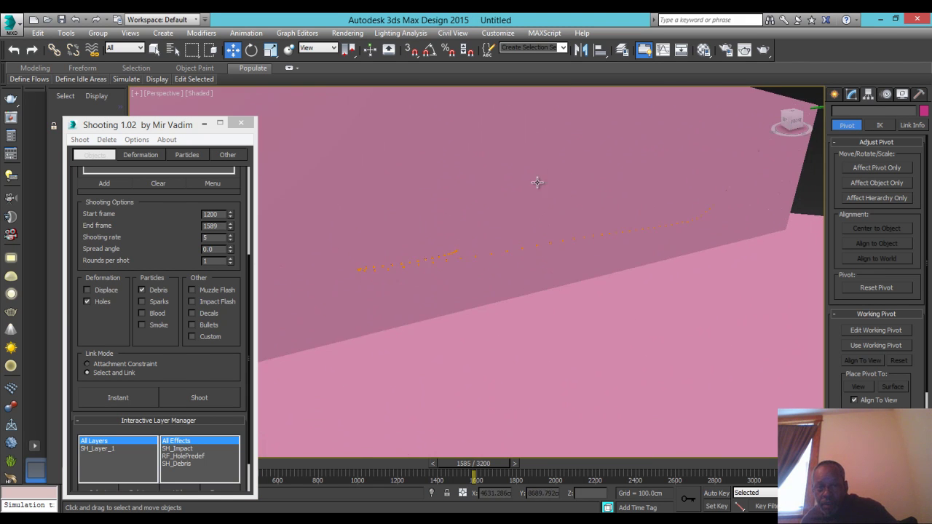
scroll(430, 256, up, 3)
scroll(431, 255, down, 5)
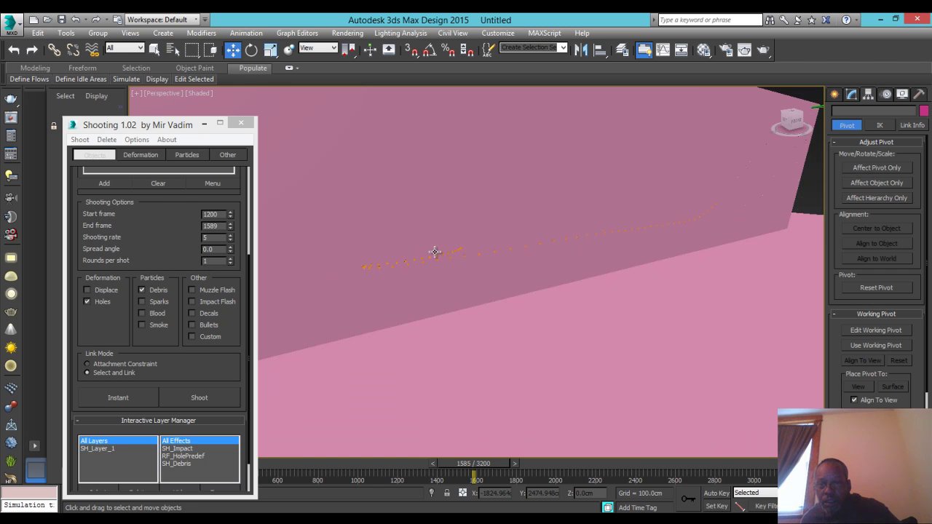
mouse_move(488, 464)
mouse_down()
mouse_move(427, 475)
mouse_move(470, 466)
mouse_up()
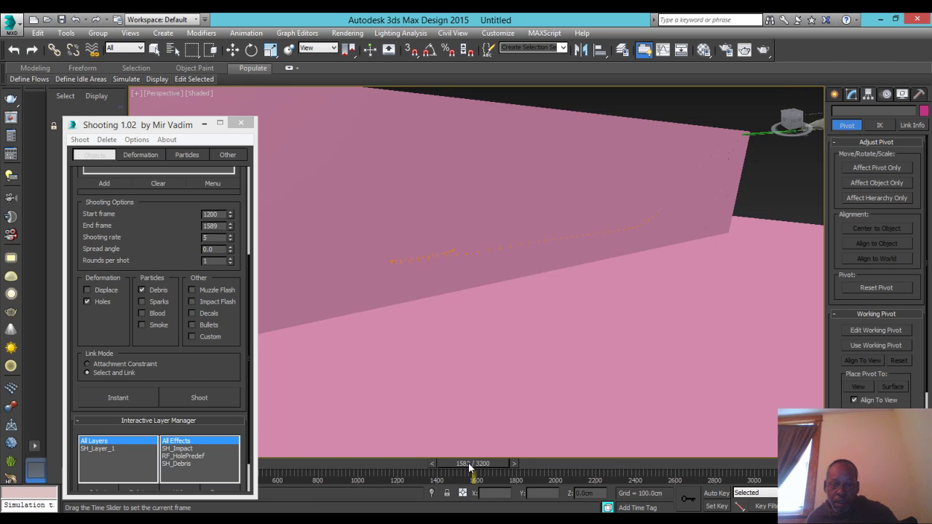
click(430, 468)
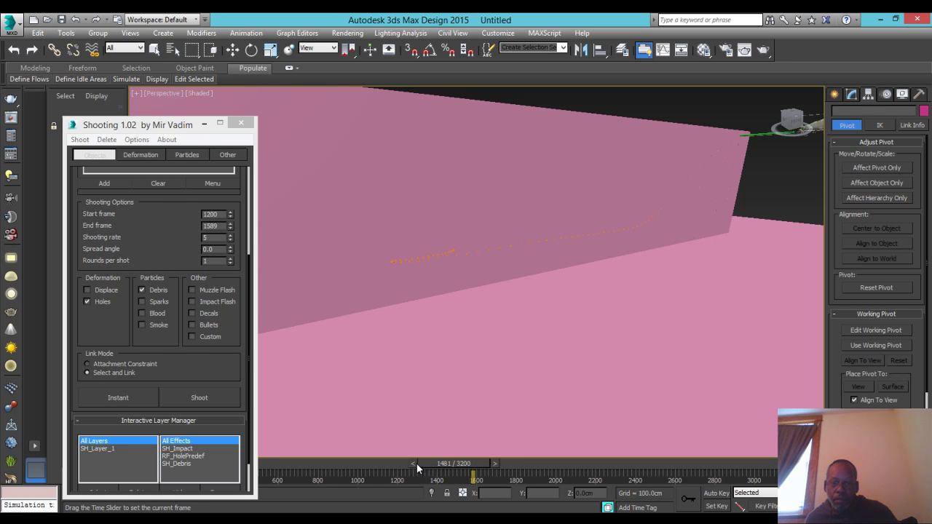
click(403, 466)
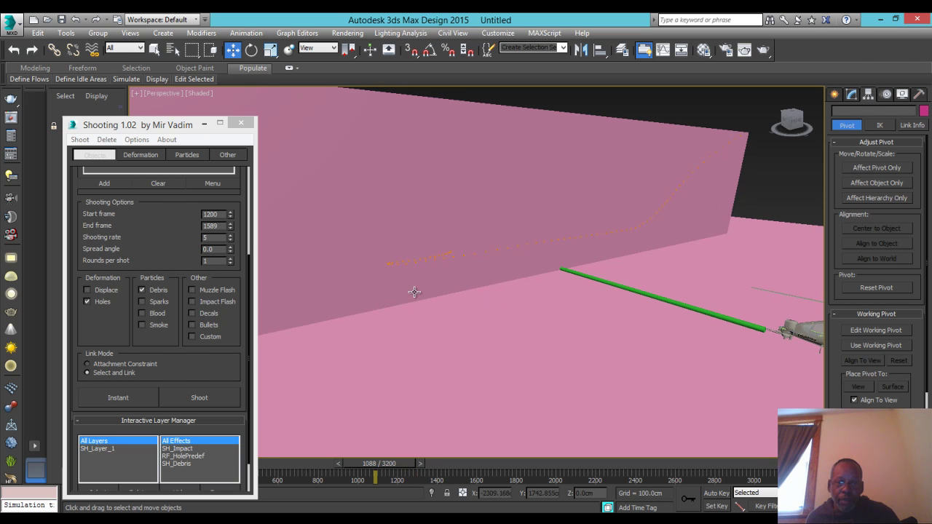
scroll(453, 269, up, 4)
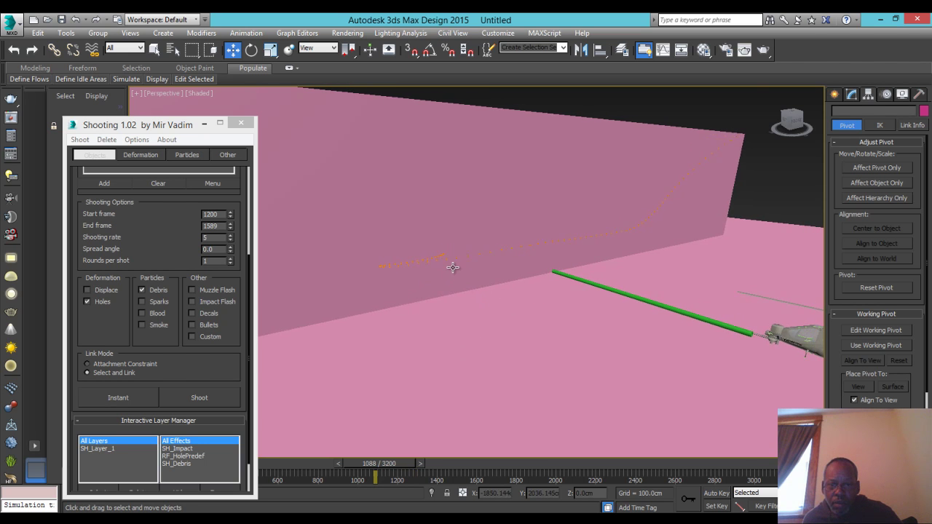
scroll(453, 267, up, 2)
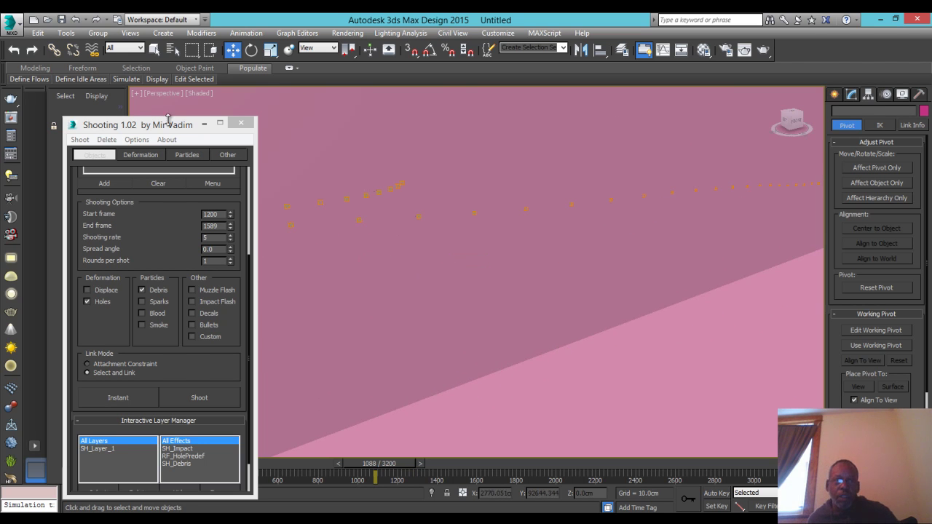
Switch the perspective view to Wireframe display and frame the whole wall with the helicopter
click(197, 95)
click(251, 186)
scroll(508, 269, down, 6)
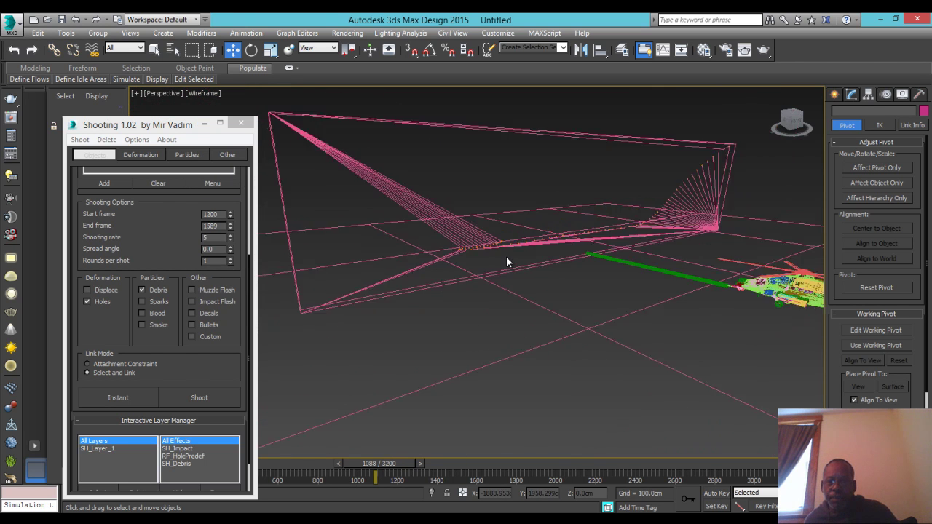
middle_drag(625, 272, 572, 284)
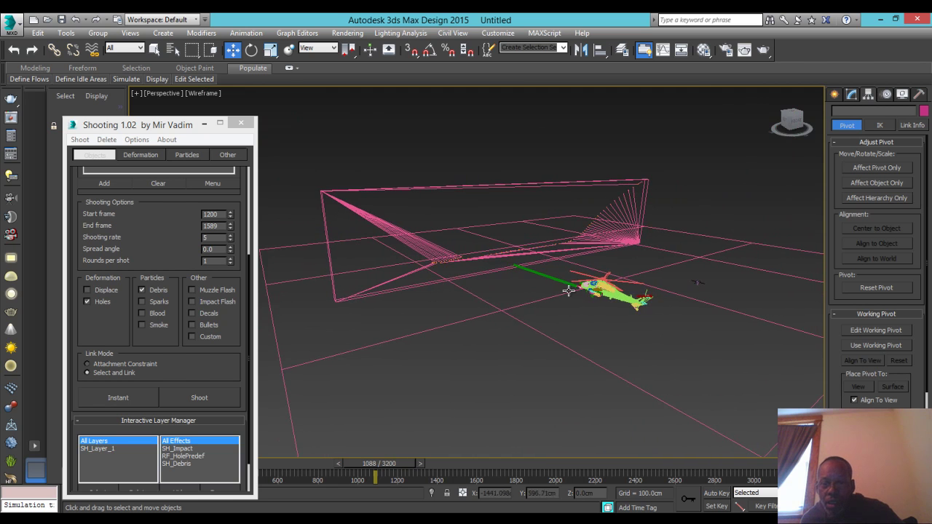
Scrub the timeline forward to frame 1469 to check the debris at the wall, including from a side angle
drag(401, 464, 432, 464)
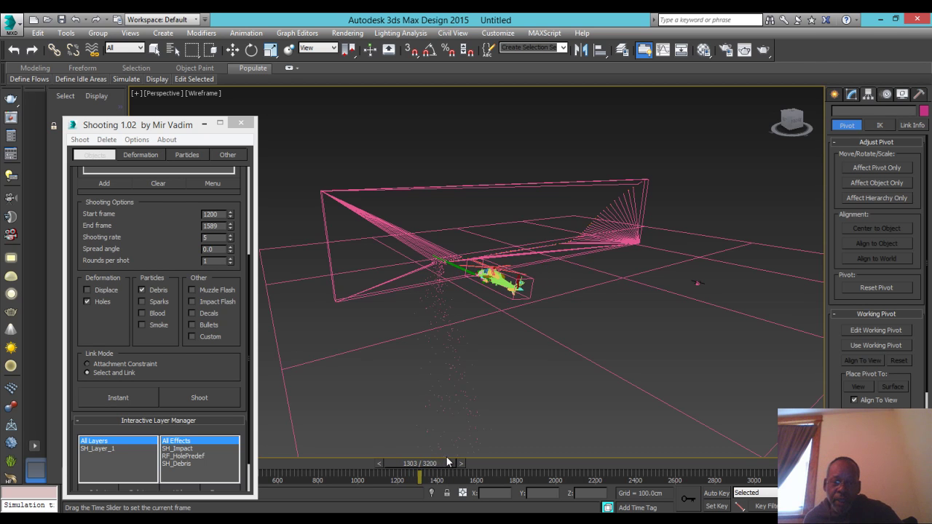
drag(440, 463, 454, 463)
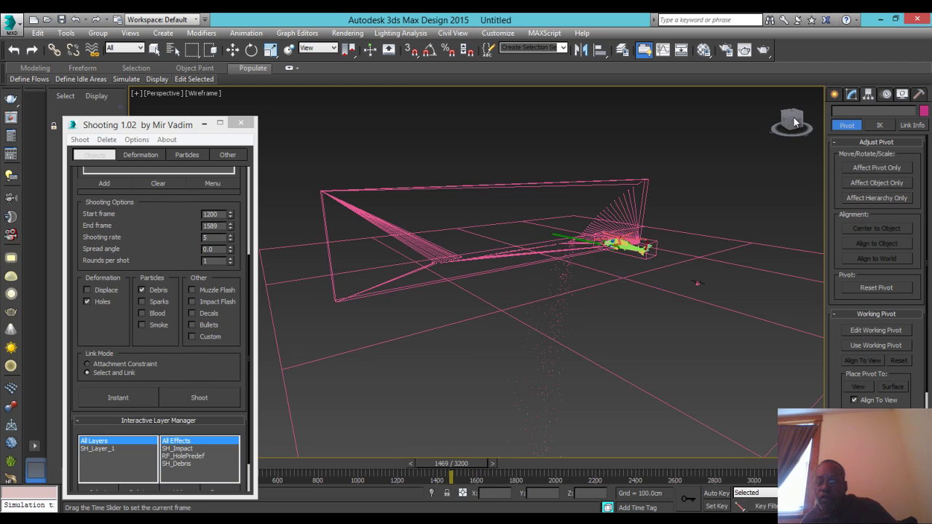
key(w)
drag(793, 116, 593, 291)
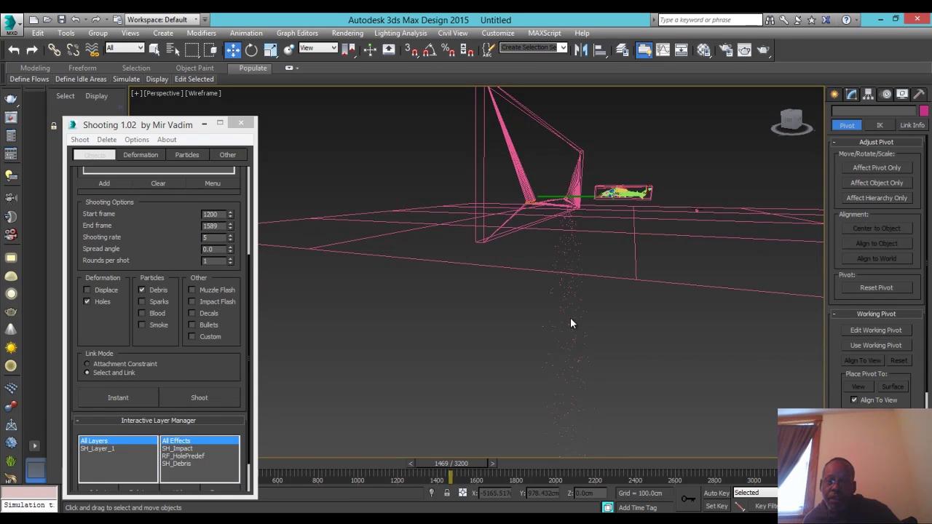
Select two of the debris particle arrays falling from the wall and inspect the debris and impact holes from near and far
click(571, 308)
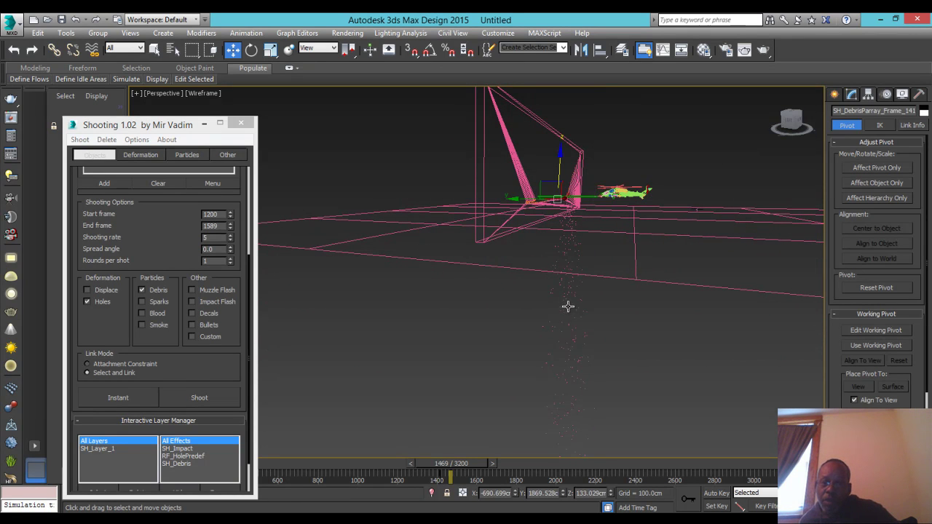
click(567, 302)
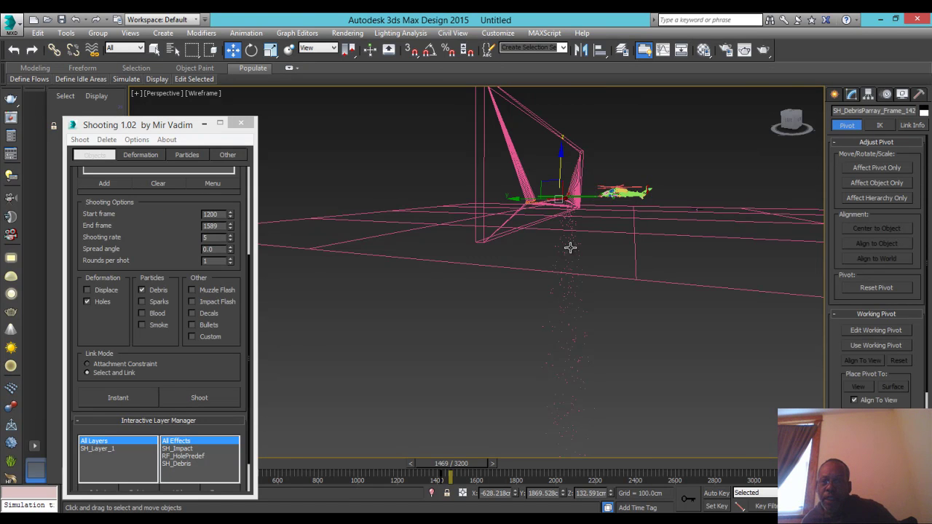
scroll(560, 195, up, 3)
scroll(564, 206, down, 5)
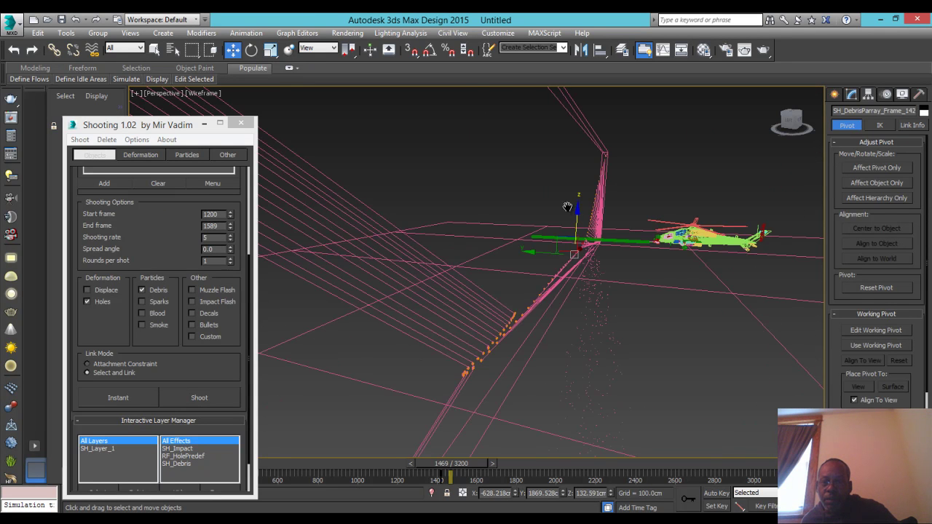
middle_drag(566, 209, 543, 194)
scroll(500, 238, up, 4)
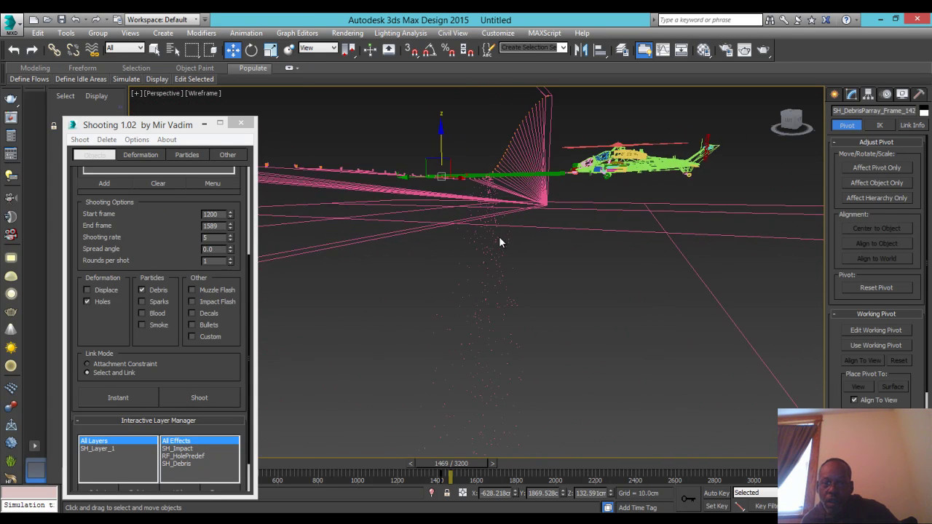
scroll(500, 236, down, 6)
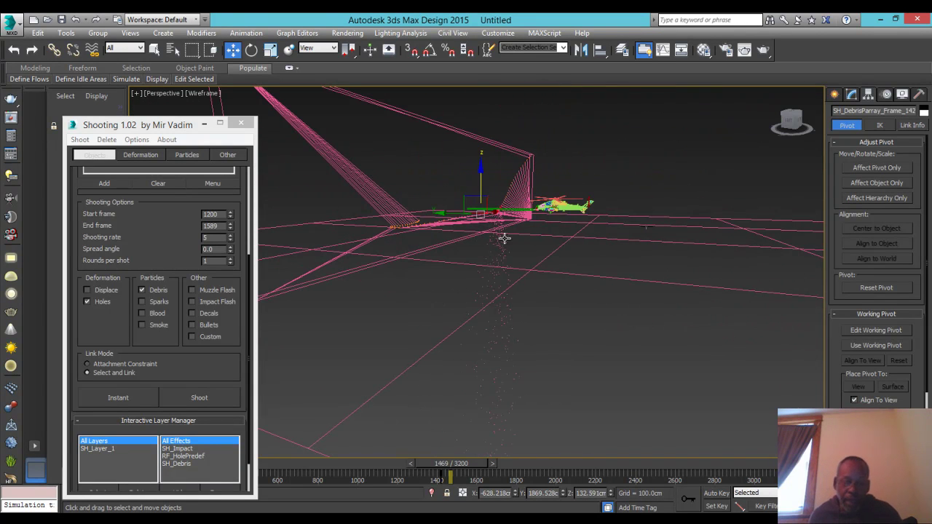